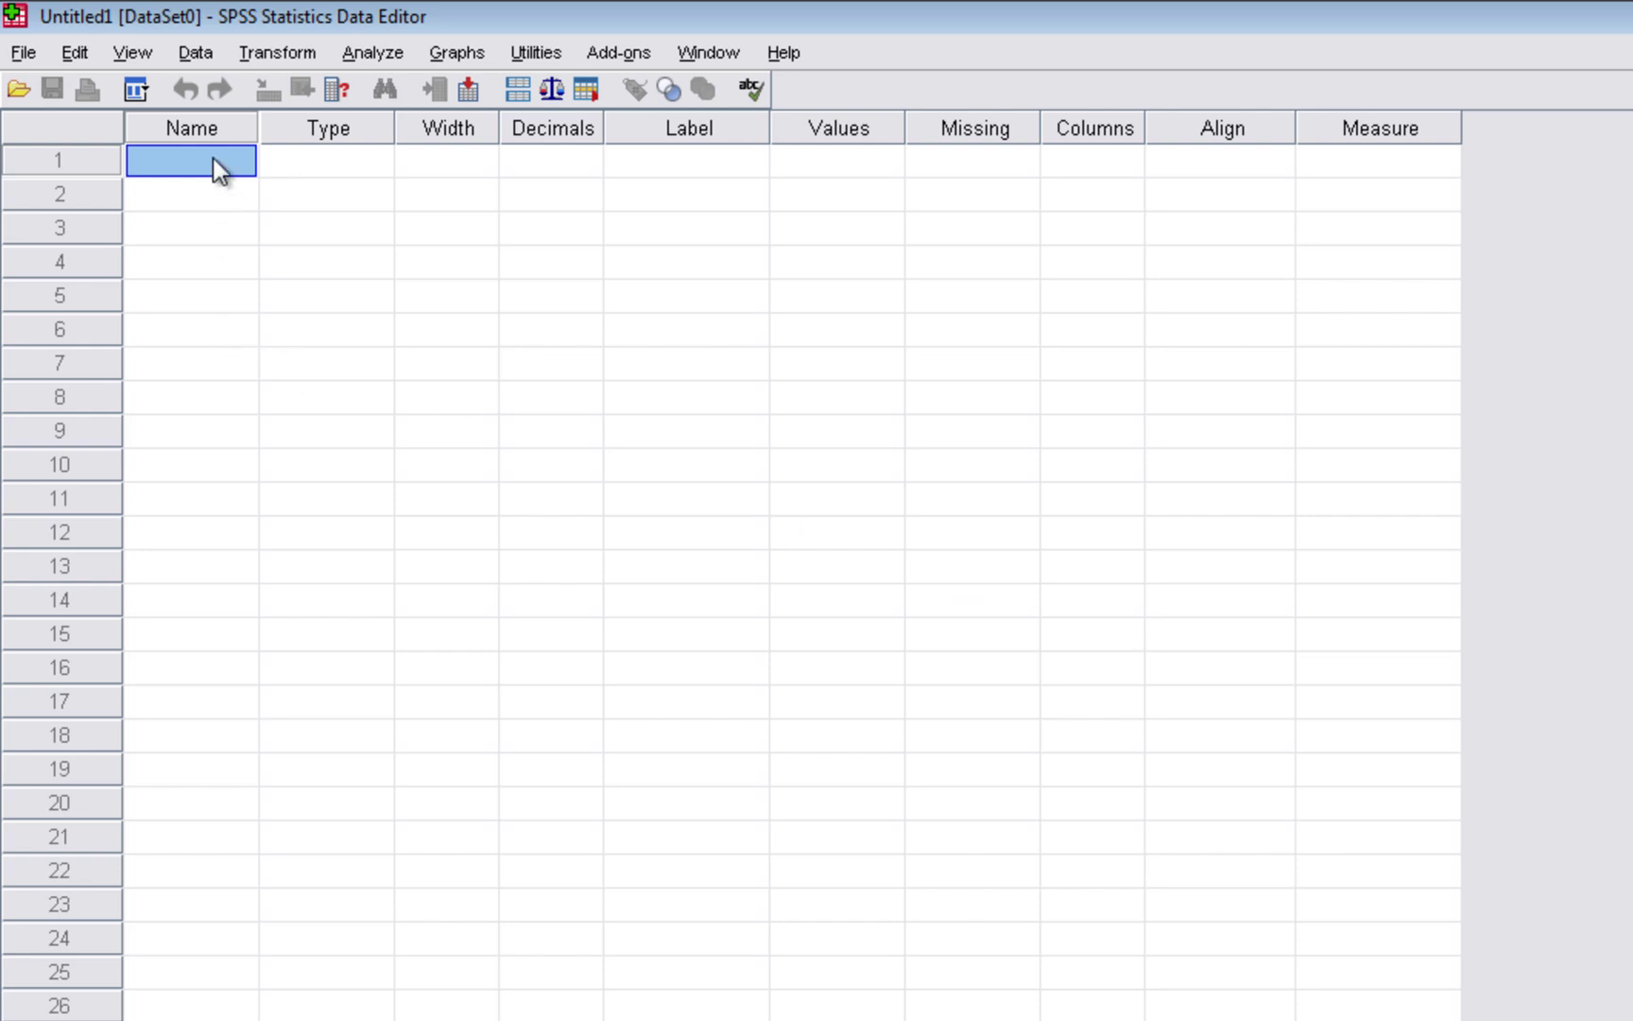
# Define the first variable as YEAR and give it the label YEAR
pyautogui.write('YEAR')
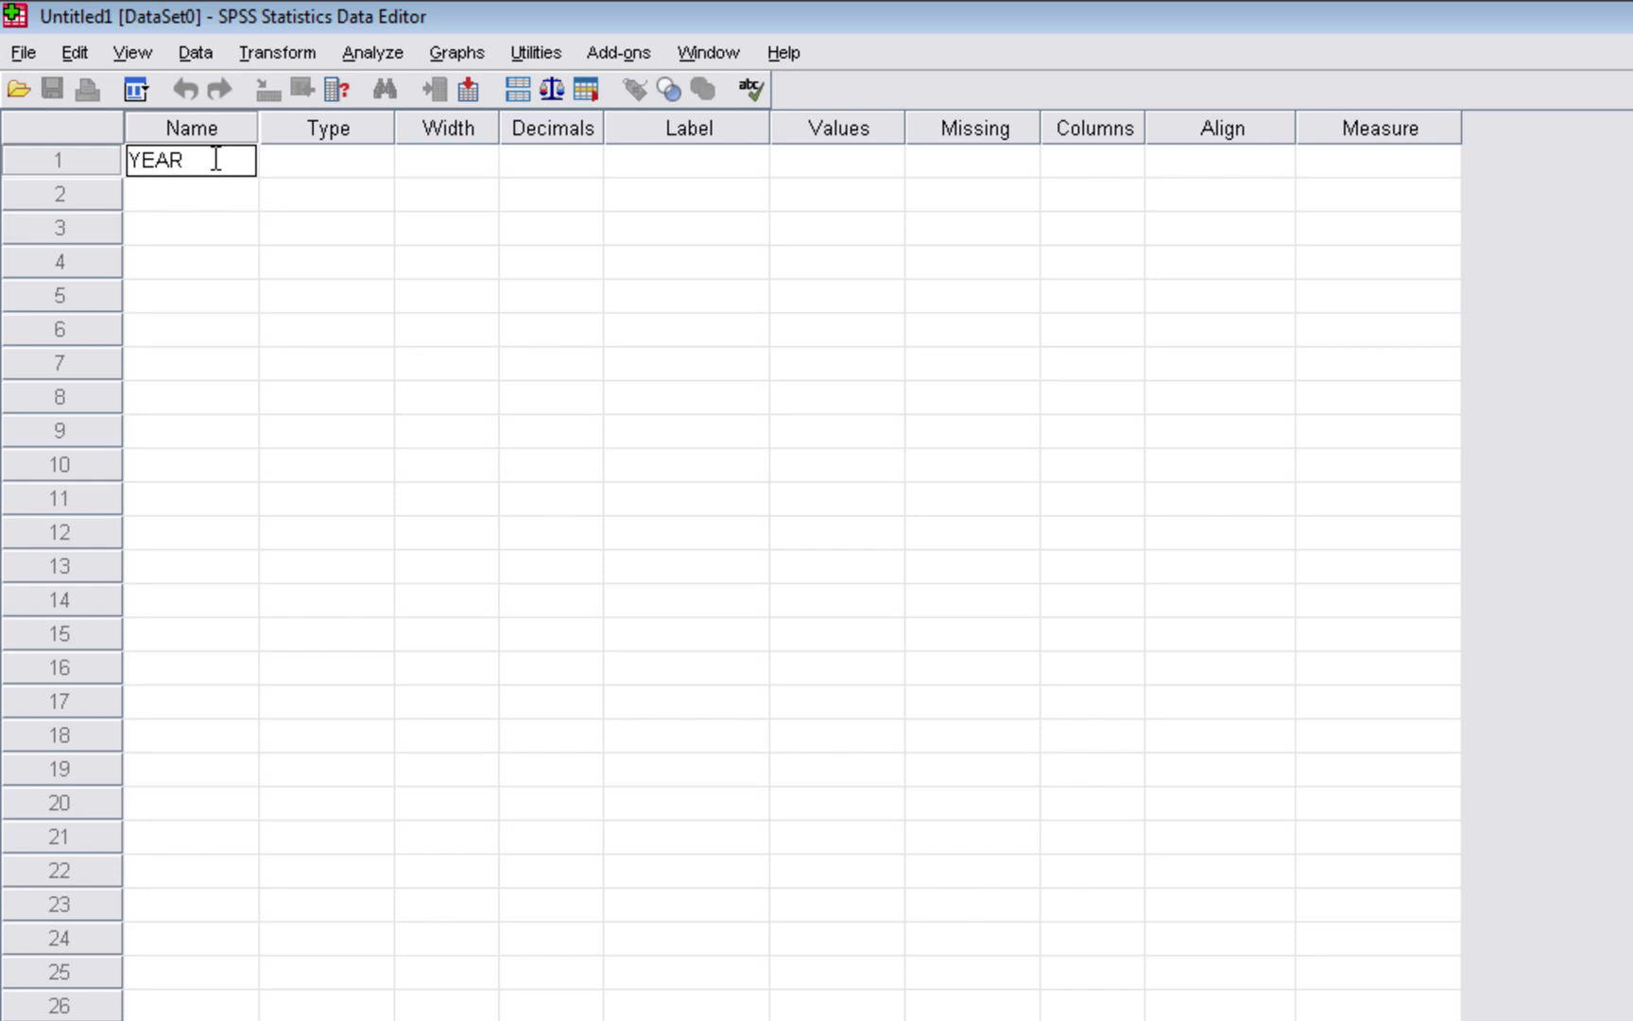
pyautogui.click(342, 164)
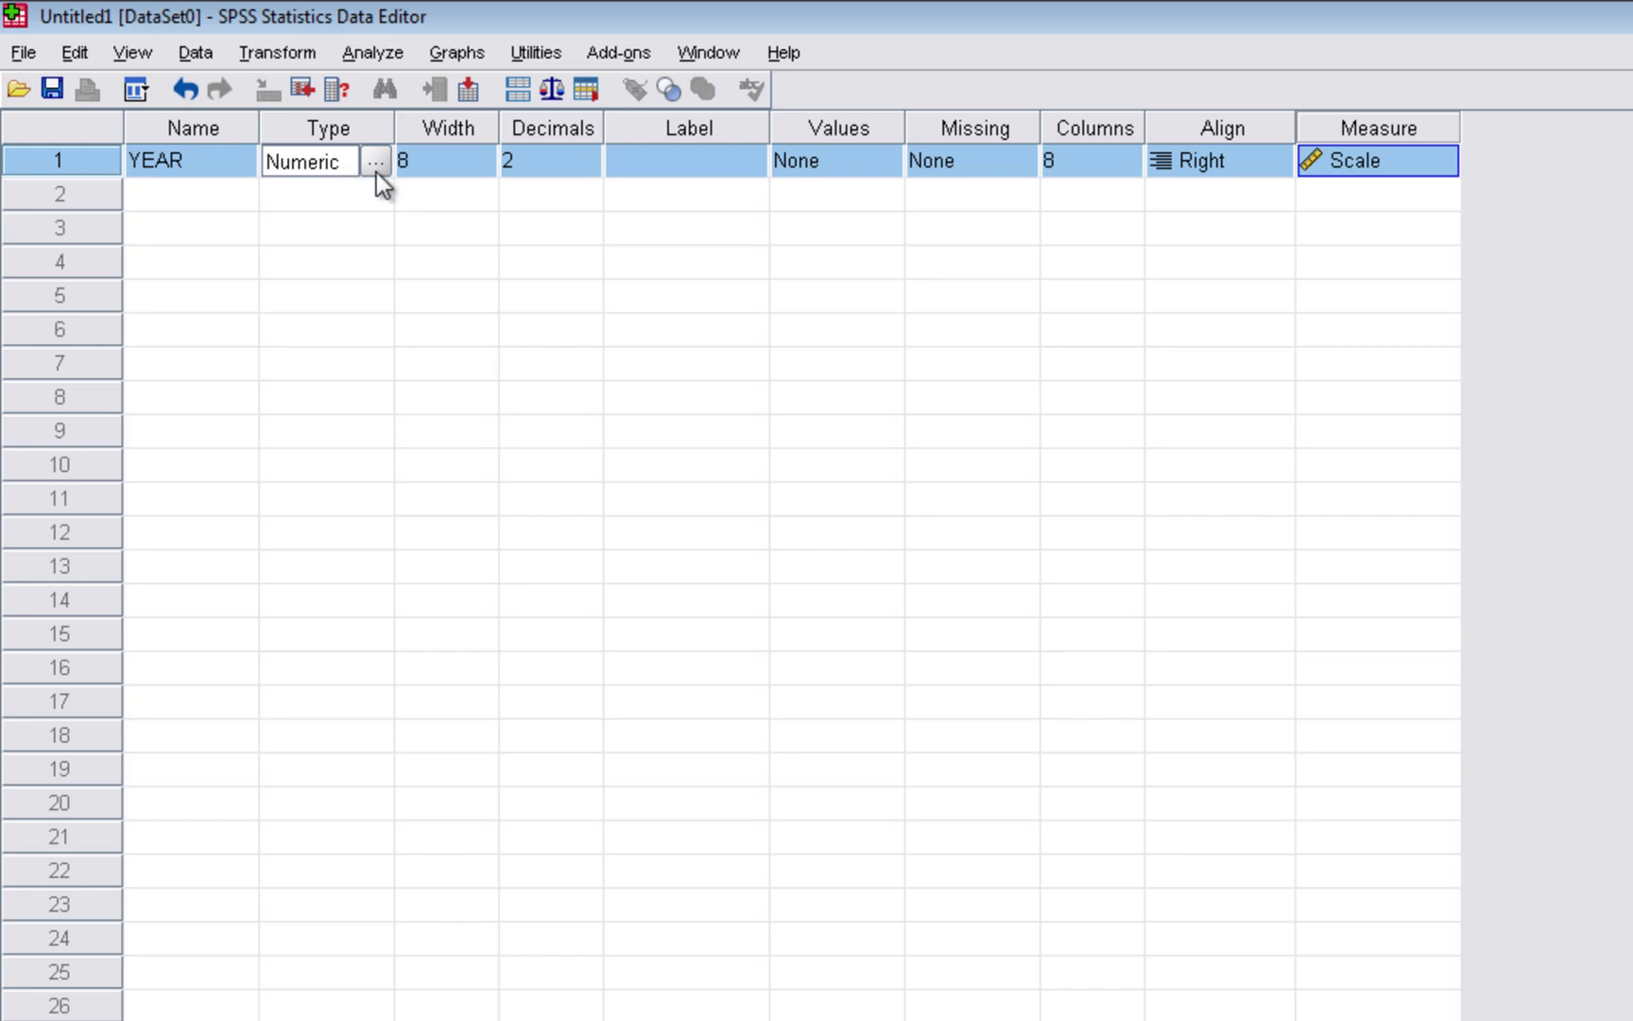
pyautogui.click(732, 164)
pyautogui.click(718, 169)
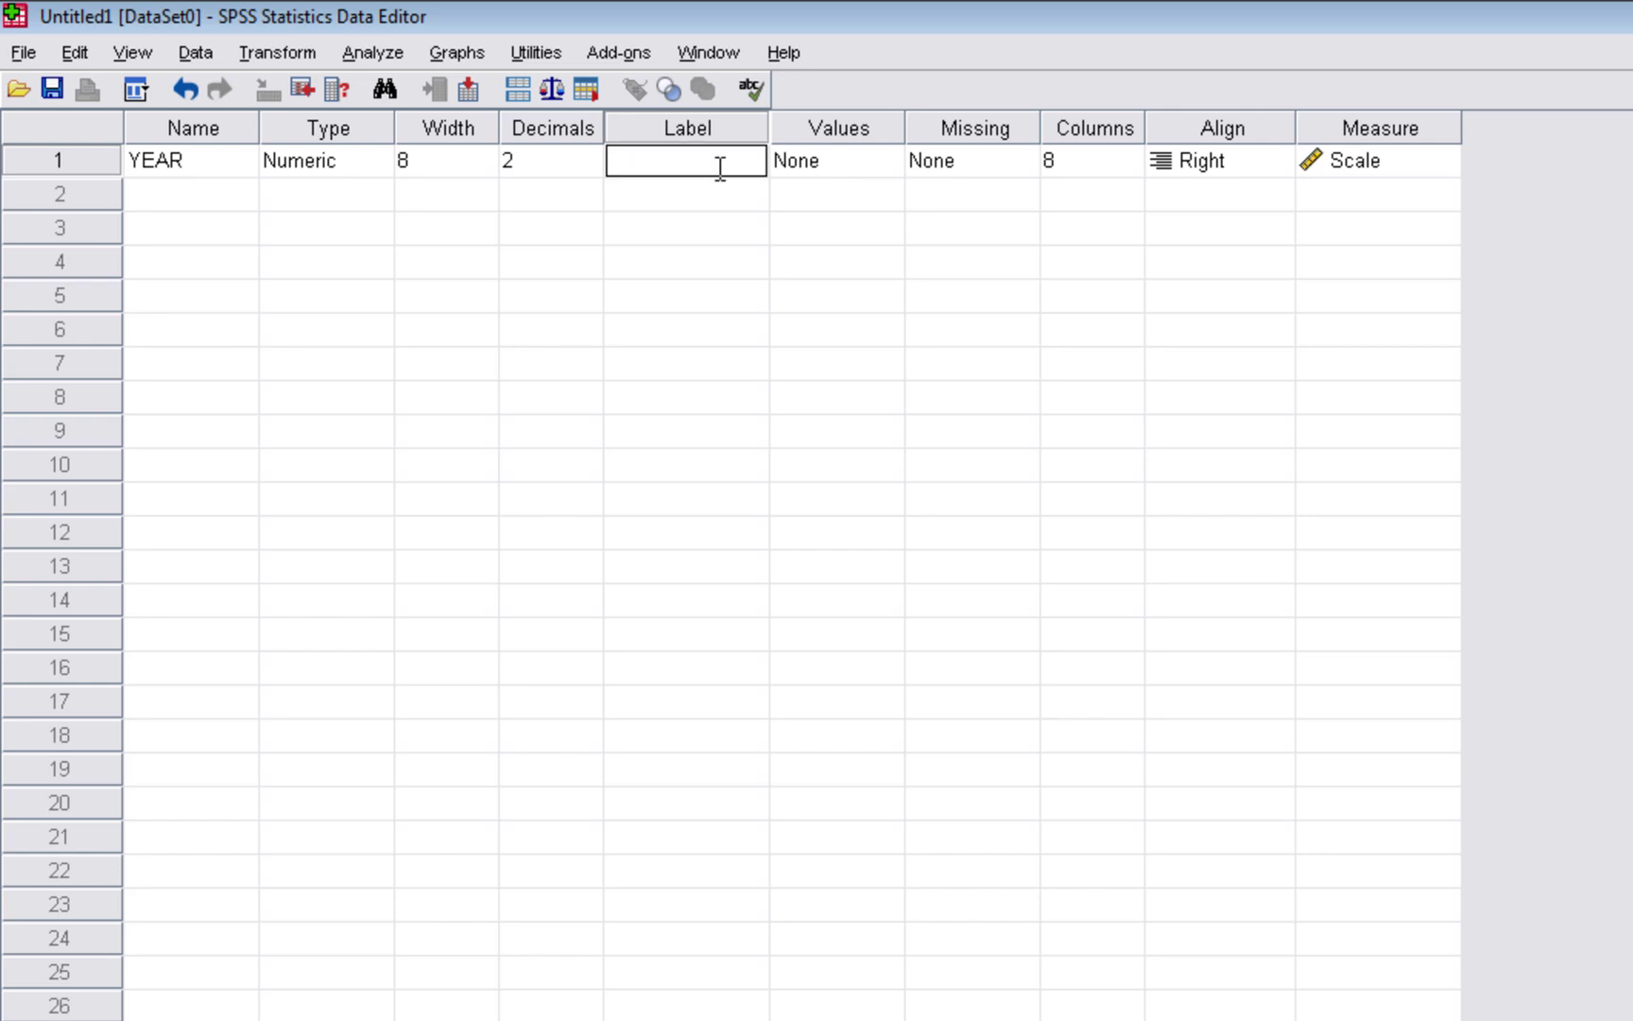
pyautogui.write('YEAR')
pyautogui.press('Return')
# Open the value labels for the YEAR variable and add value 1 with the label 2007
pyautogui.click(853, 166)
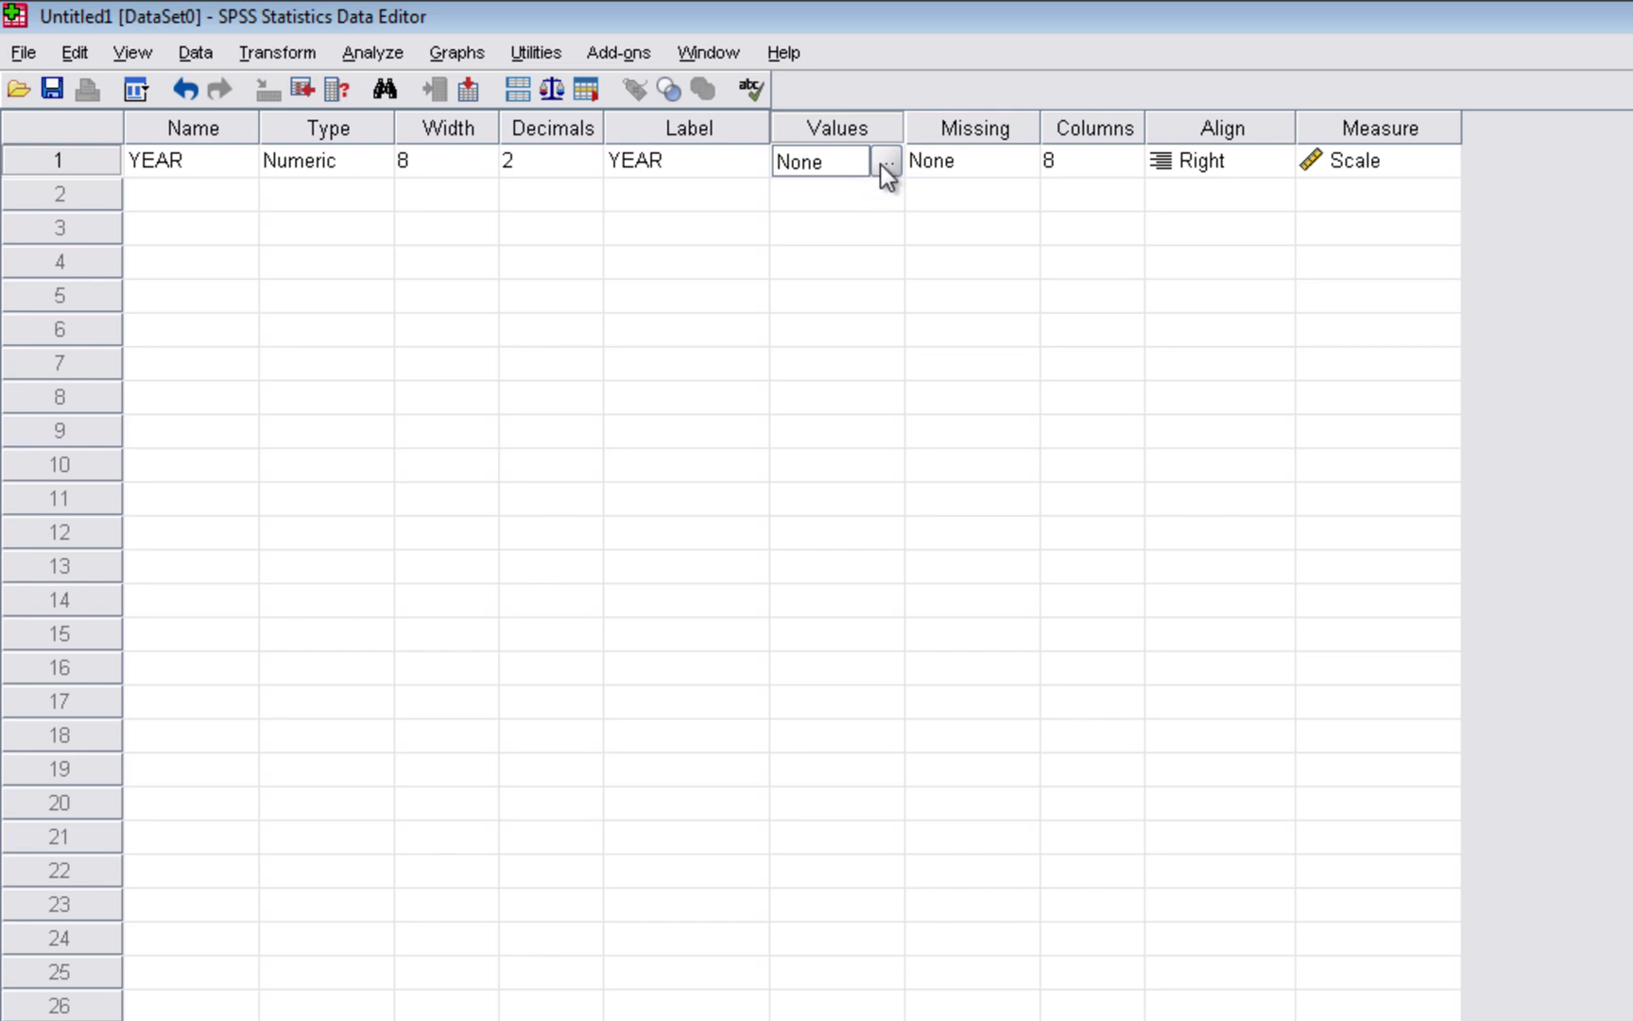
pyautogui.click(887, 162)
pyautogui.moveTo(1434, 732); pyautogui.dragTo(914, 331)
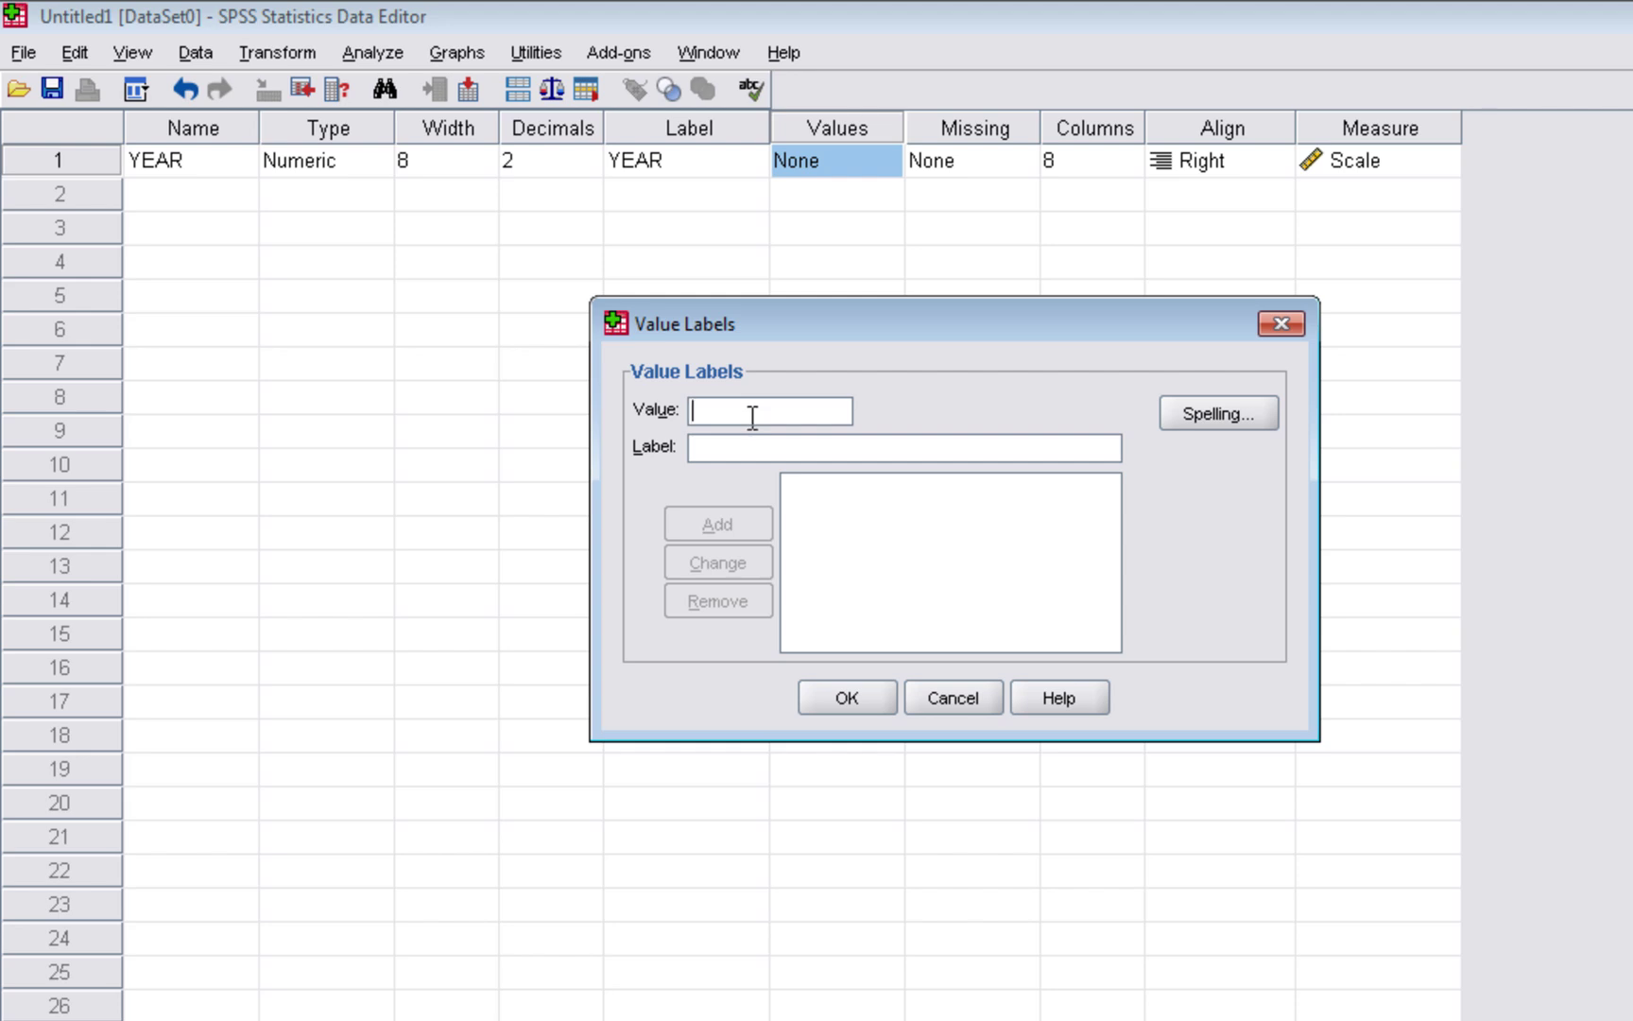
pyautogui.write('1')
pyautogui.click(734, 447)
pyautogui.write('2007')
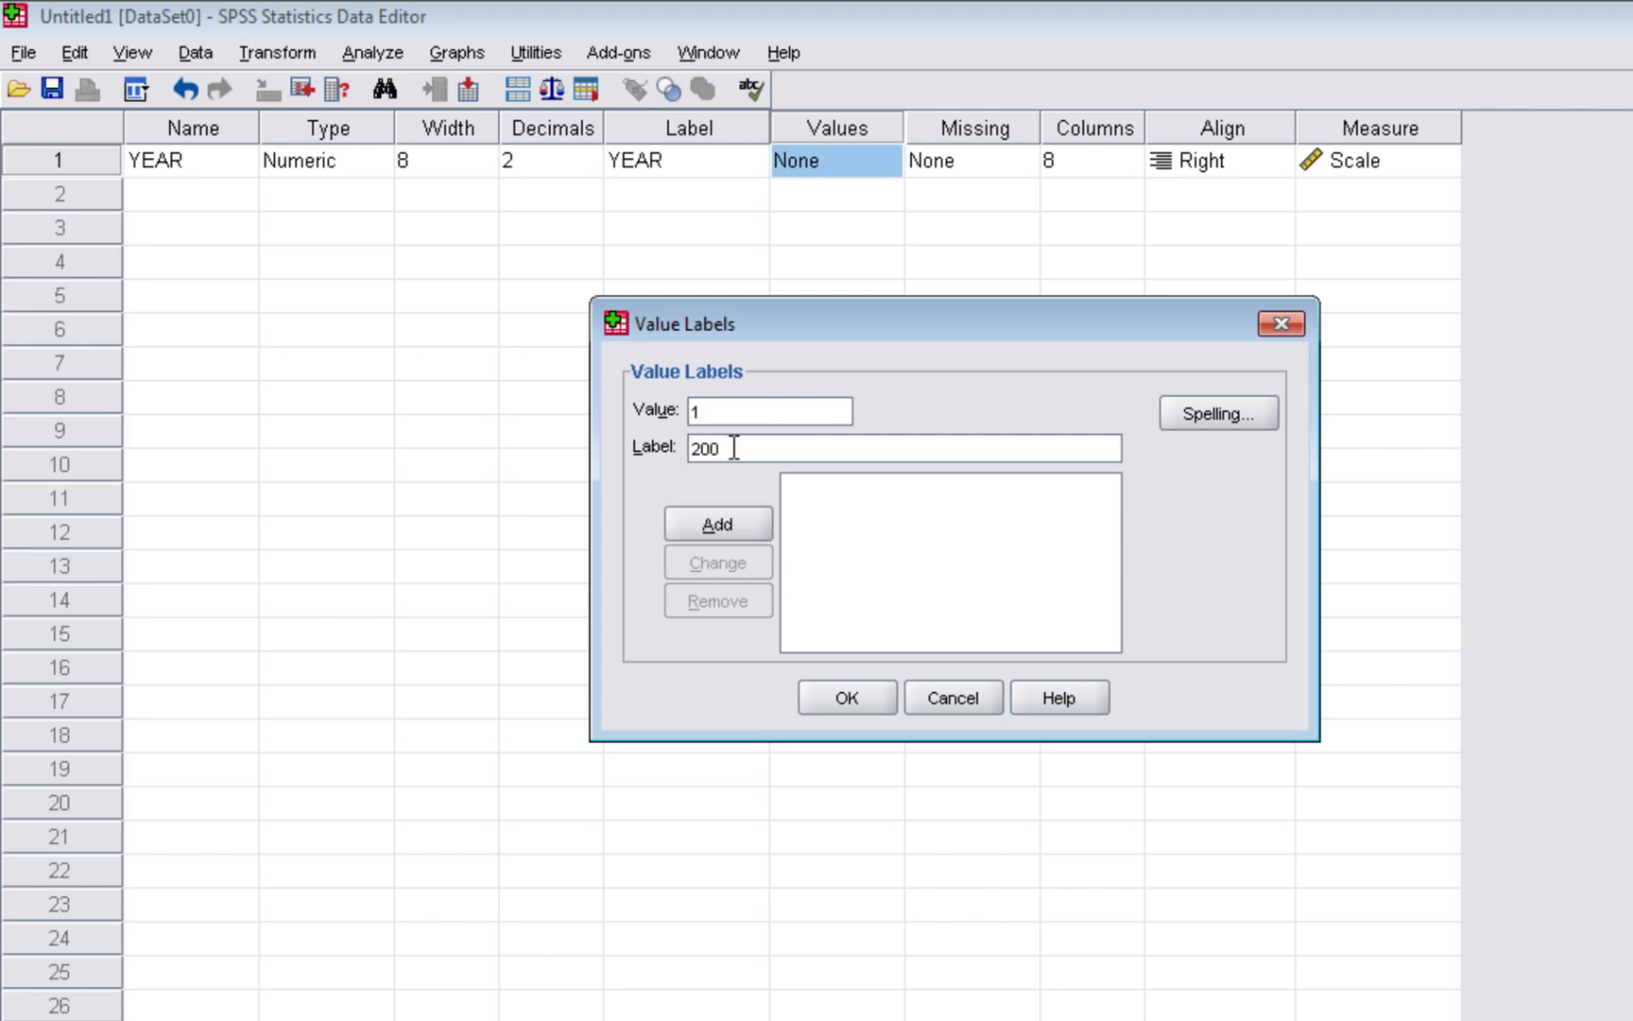
pyautogui.click(712, 531)
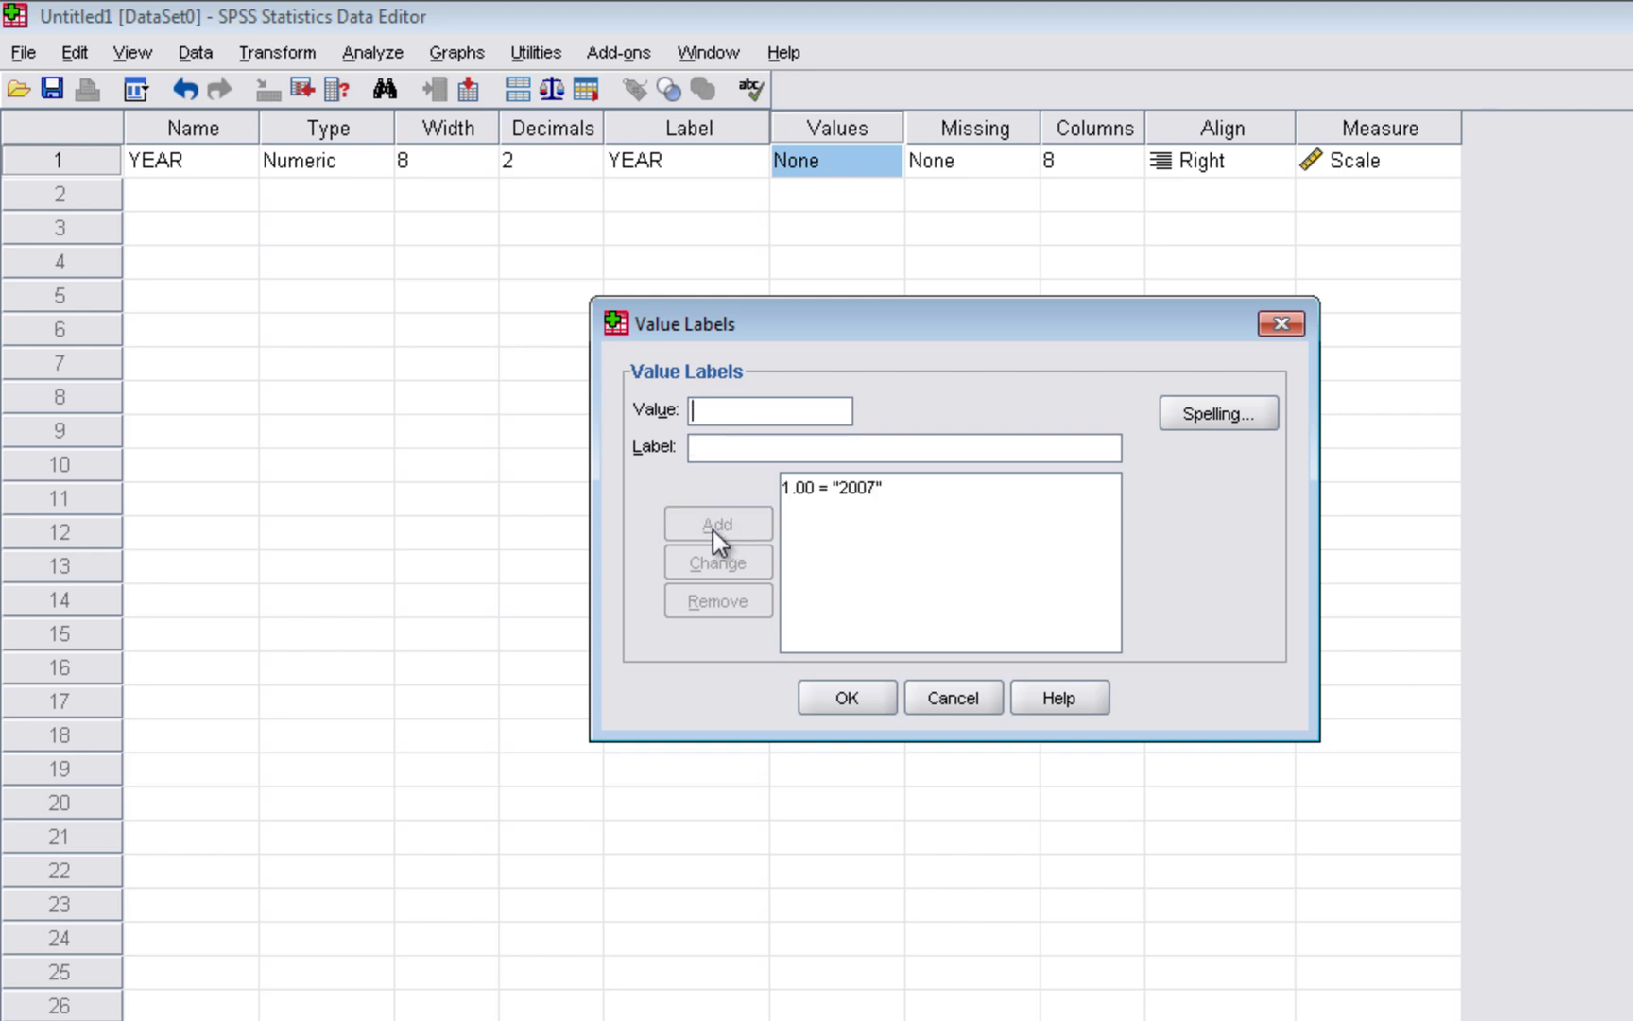
# Add YEAR value labels coding 2 as 2008 and 3 as 2009
pyautogui.click(726, 411)
pyautogui.write('2')
pyautogui.click(717, 450)
pyautogui.write('2008')
pyautogui.press('Return')
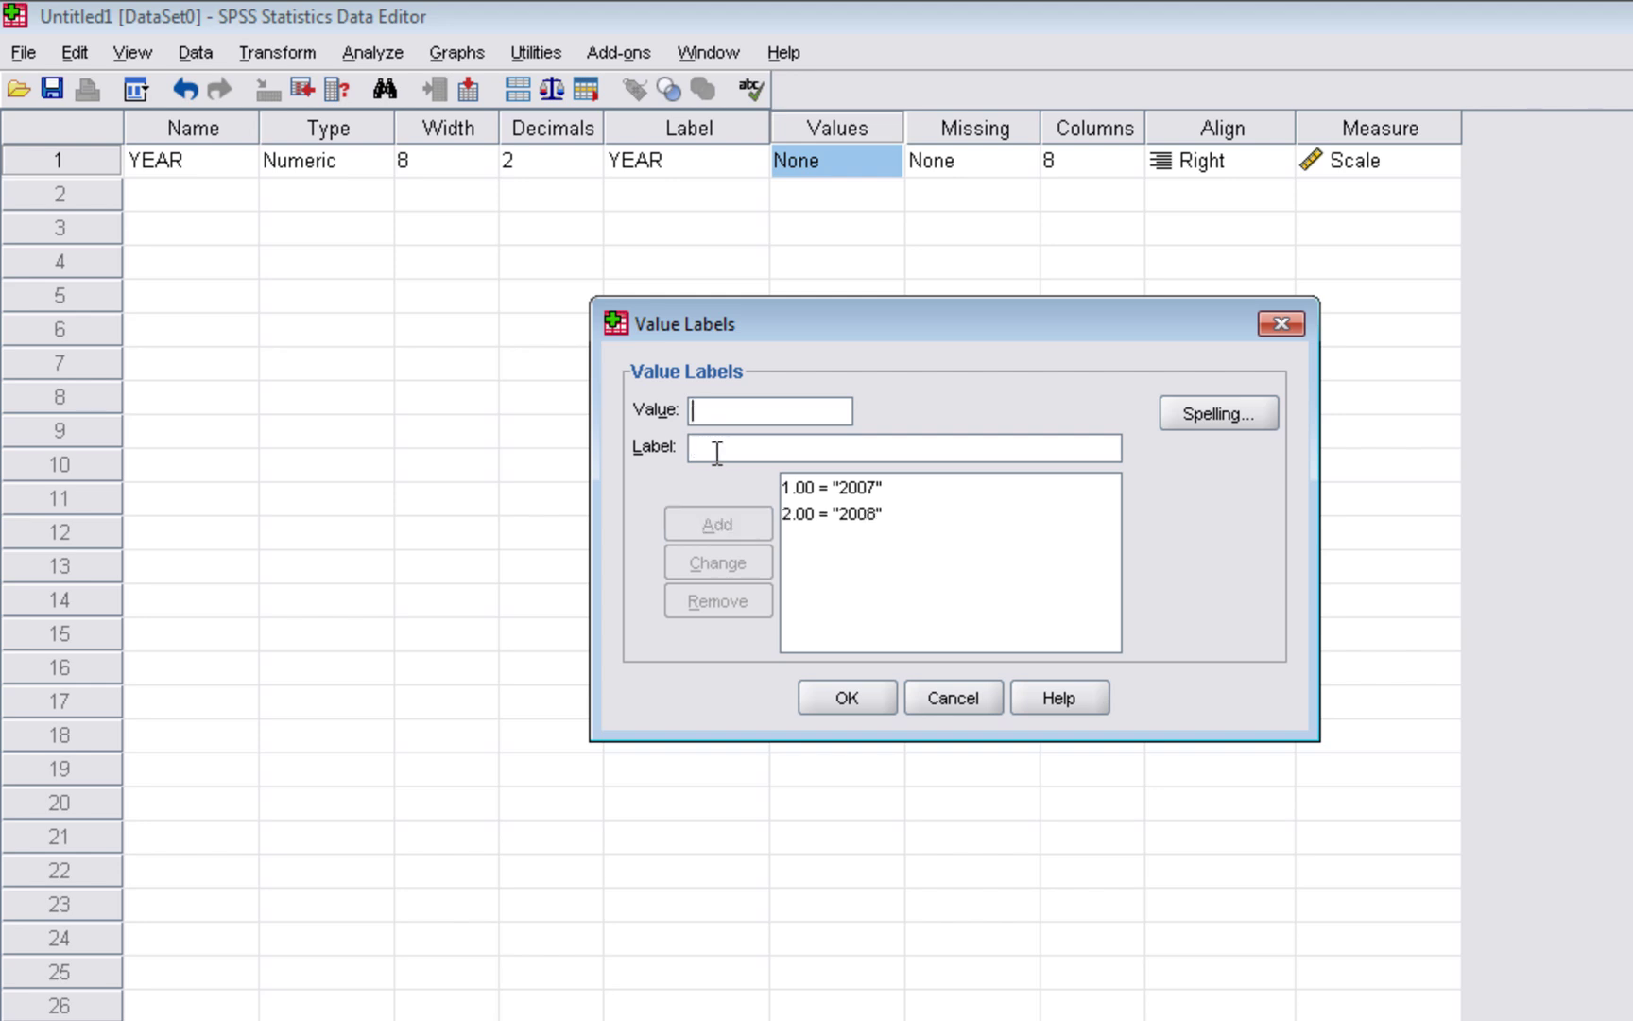
pyautogui.write('3')
pyautogui.click(718, 445)
pyautogui.write('2009')
pyautogui.press('Return')
# Add YEAR value labels coding 4 as 2010 and 5 as 2011, and apply the whole set of labels
pyautogui.write('4')
pyautogui.click(720, 442)
pyautogui.write('201')
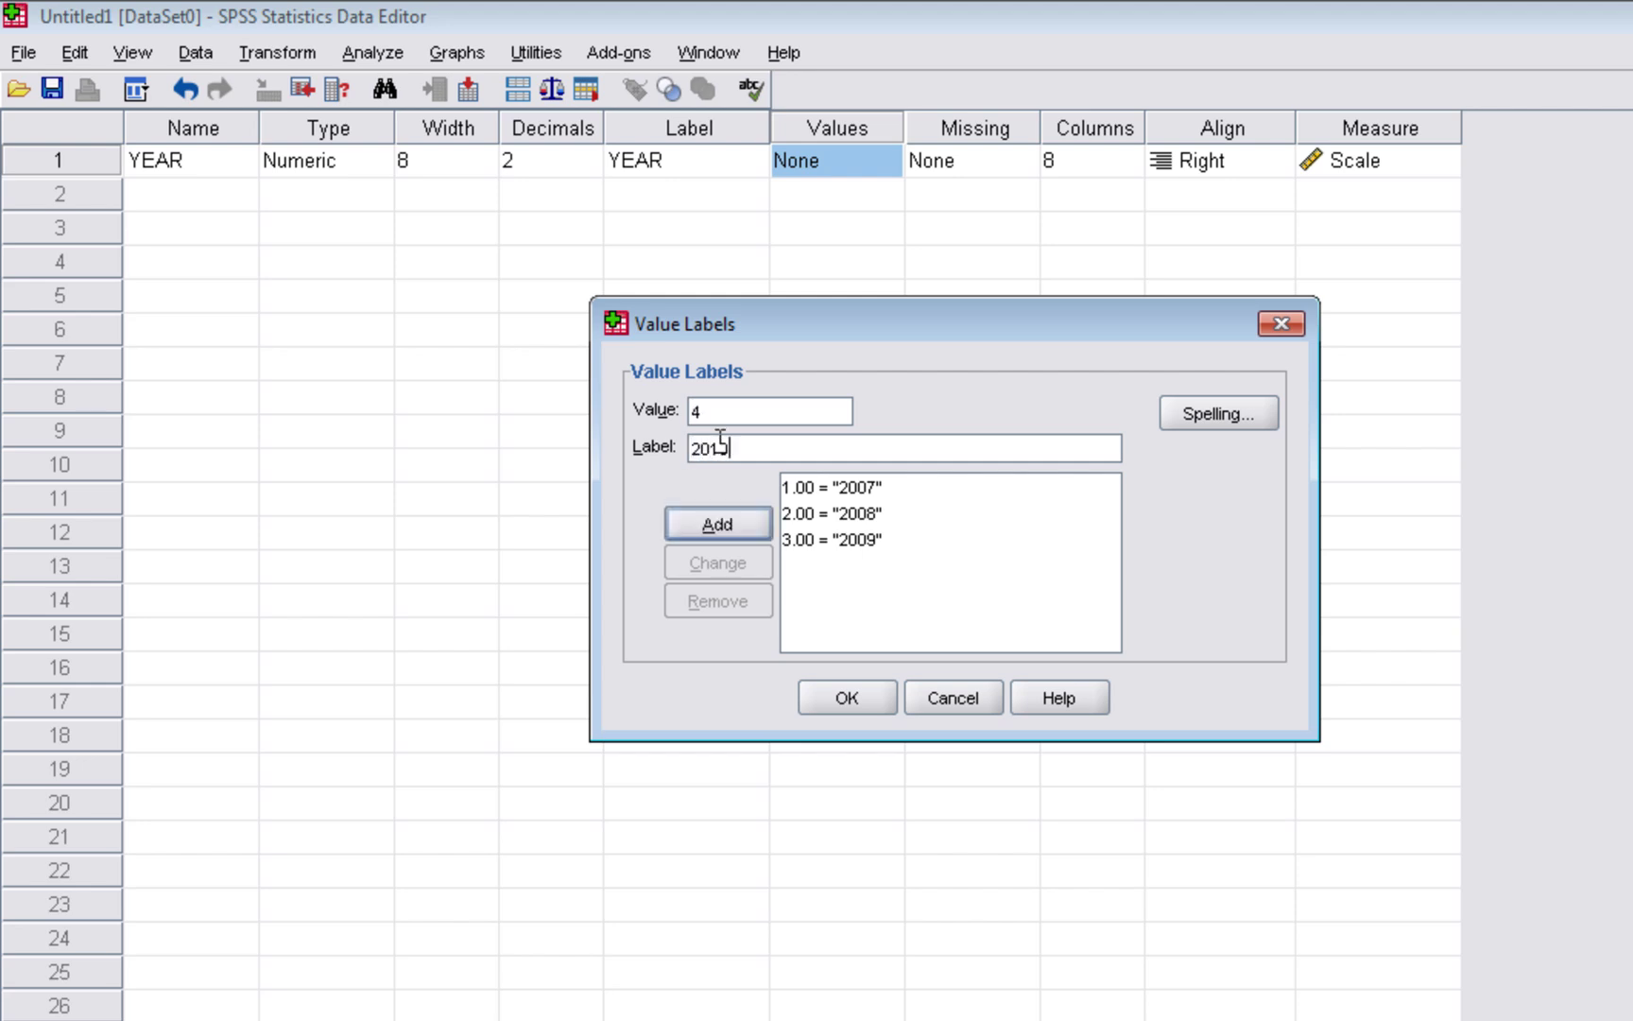
pyautogui.write('0')
pyautogui.press('Return')
pyautogui.write('5')
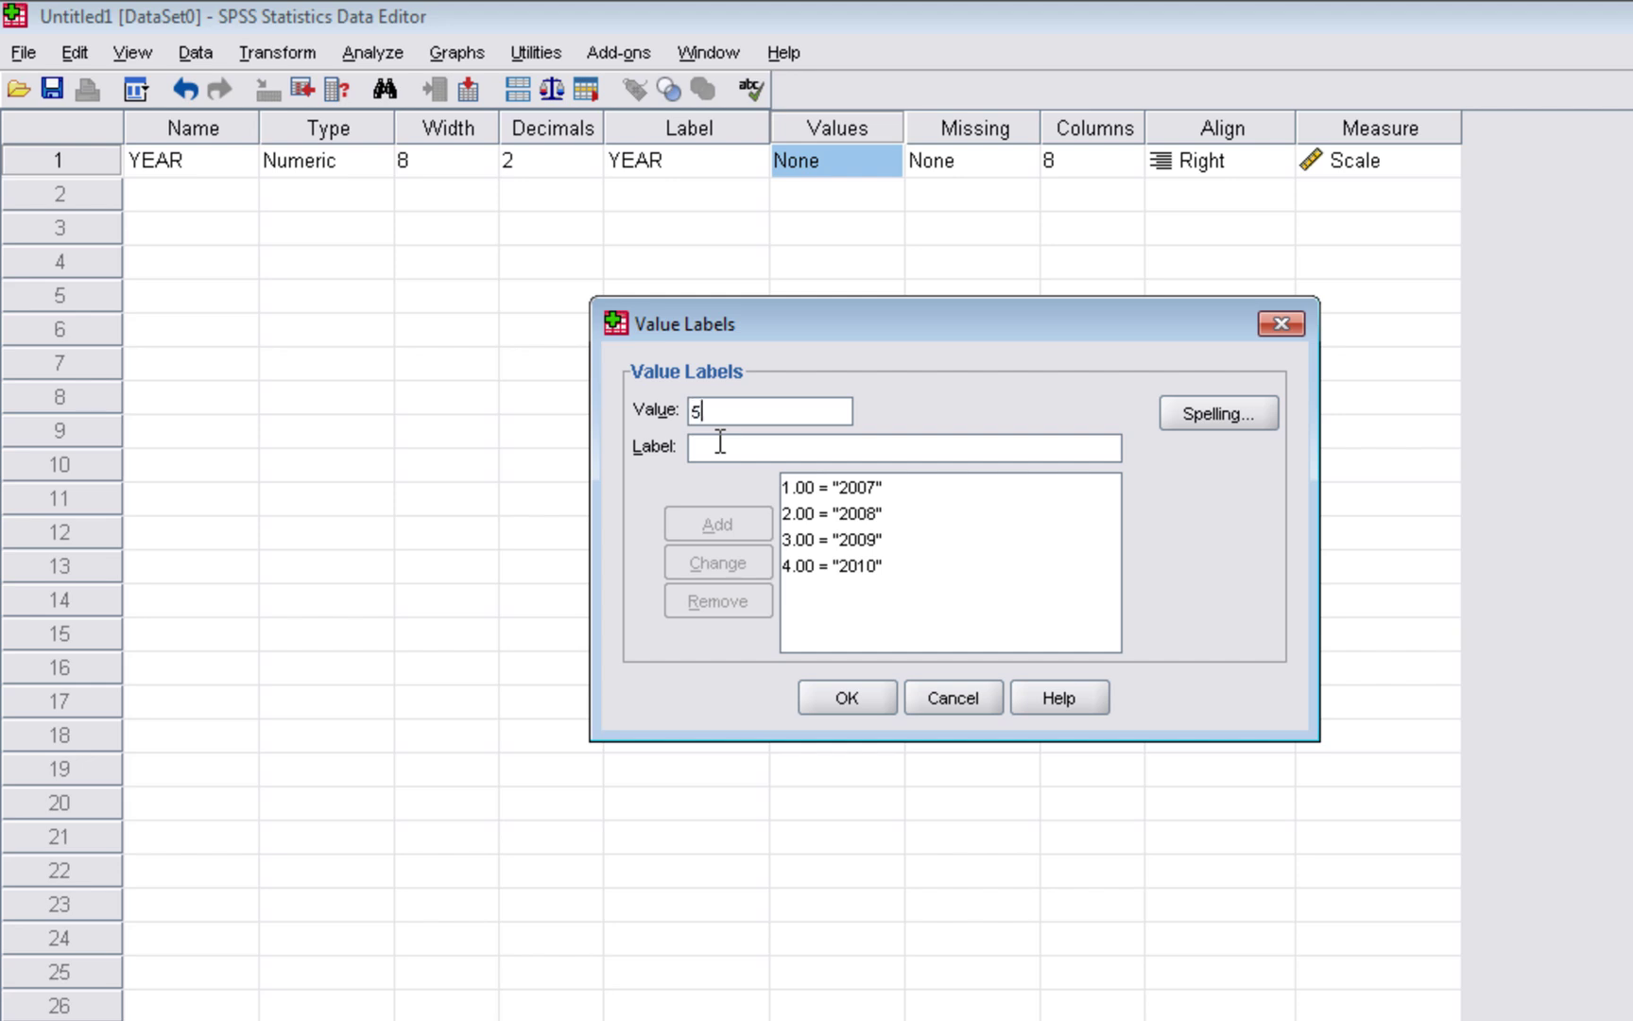
pyautogui.click(721, 442)
pyautogui.write('2011')
pyautogui.press('Return')
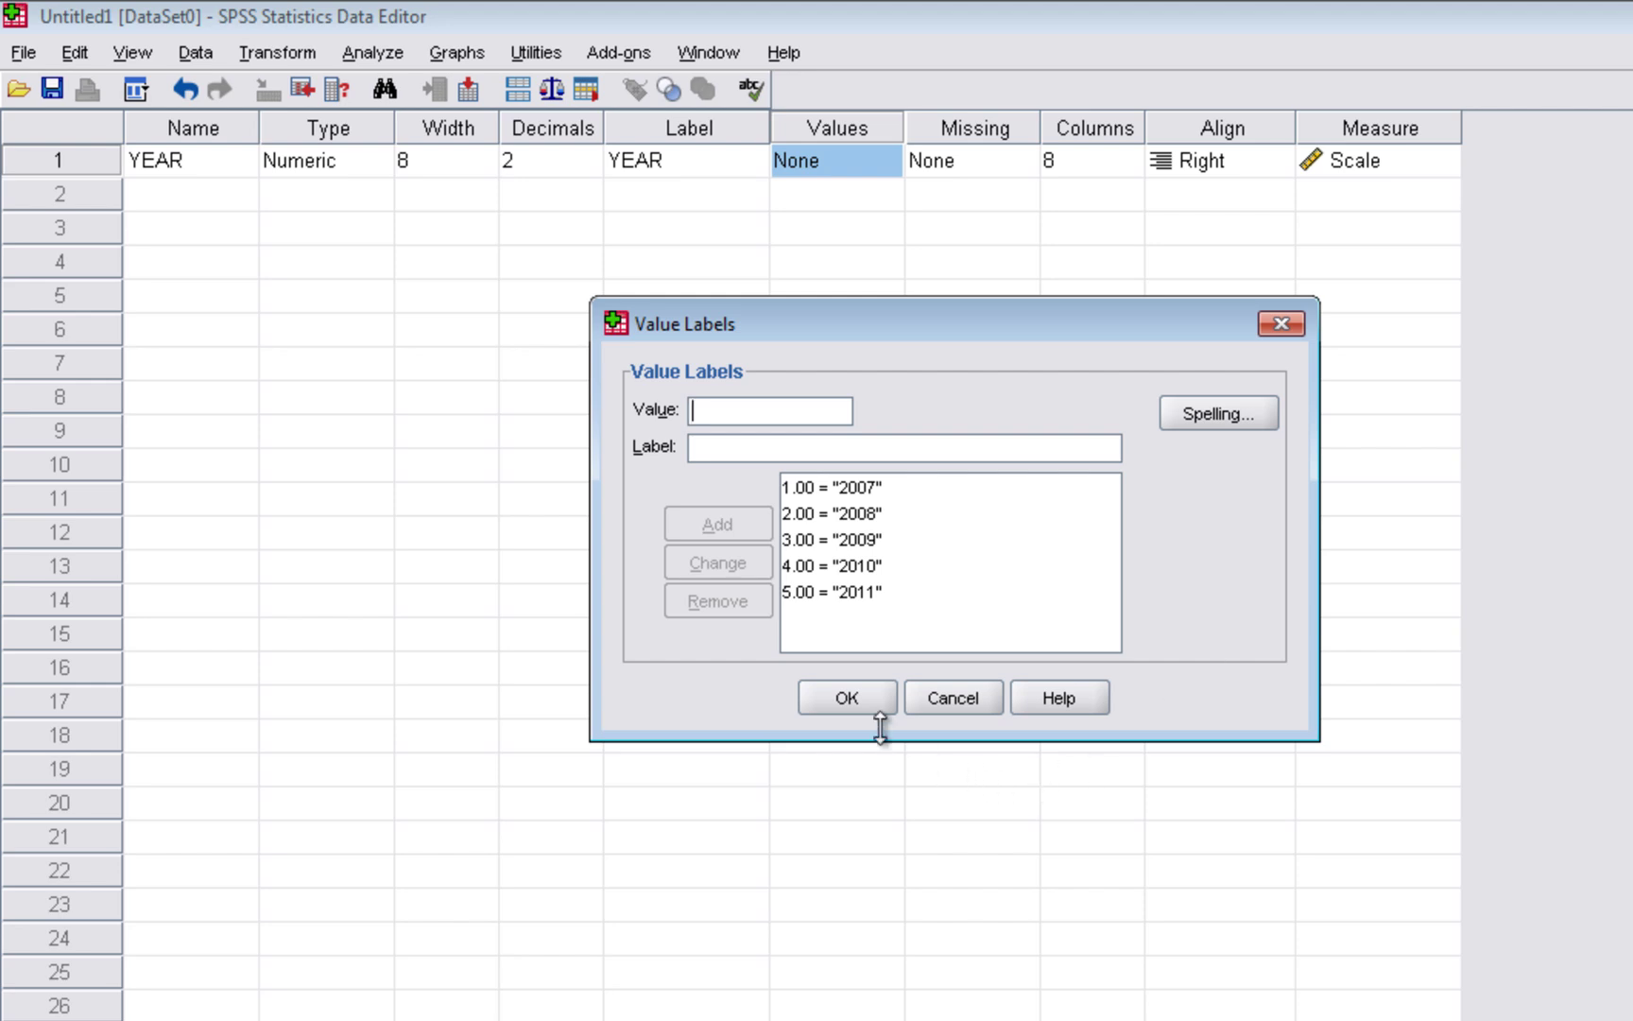
pyautogui.click(843, 700)
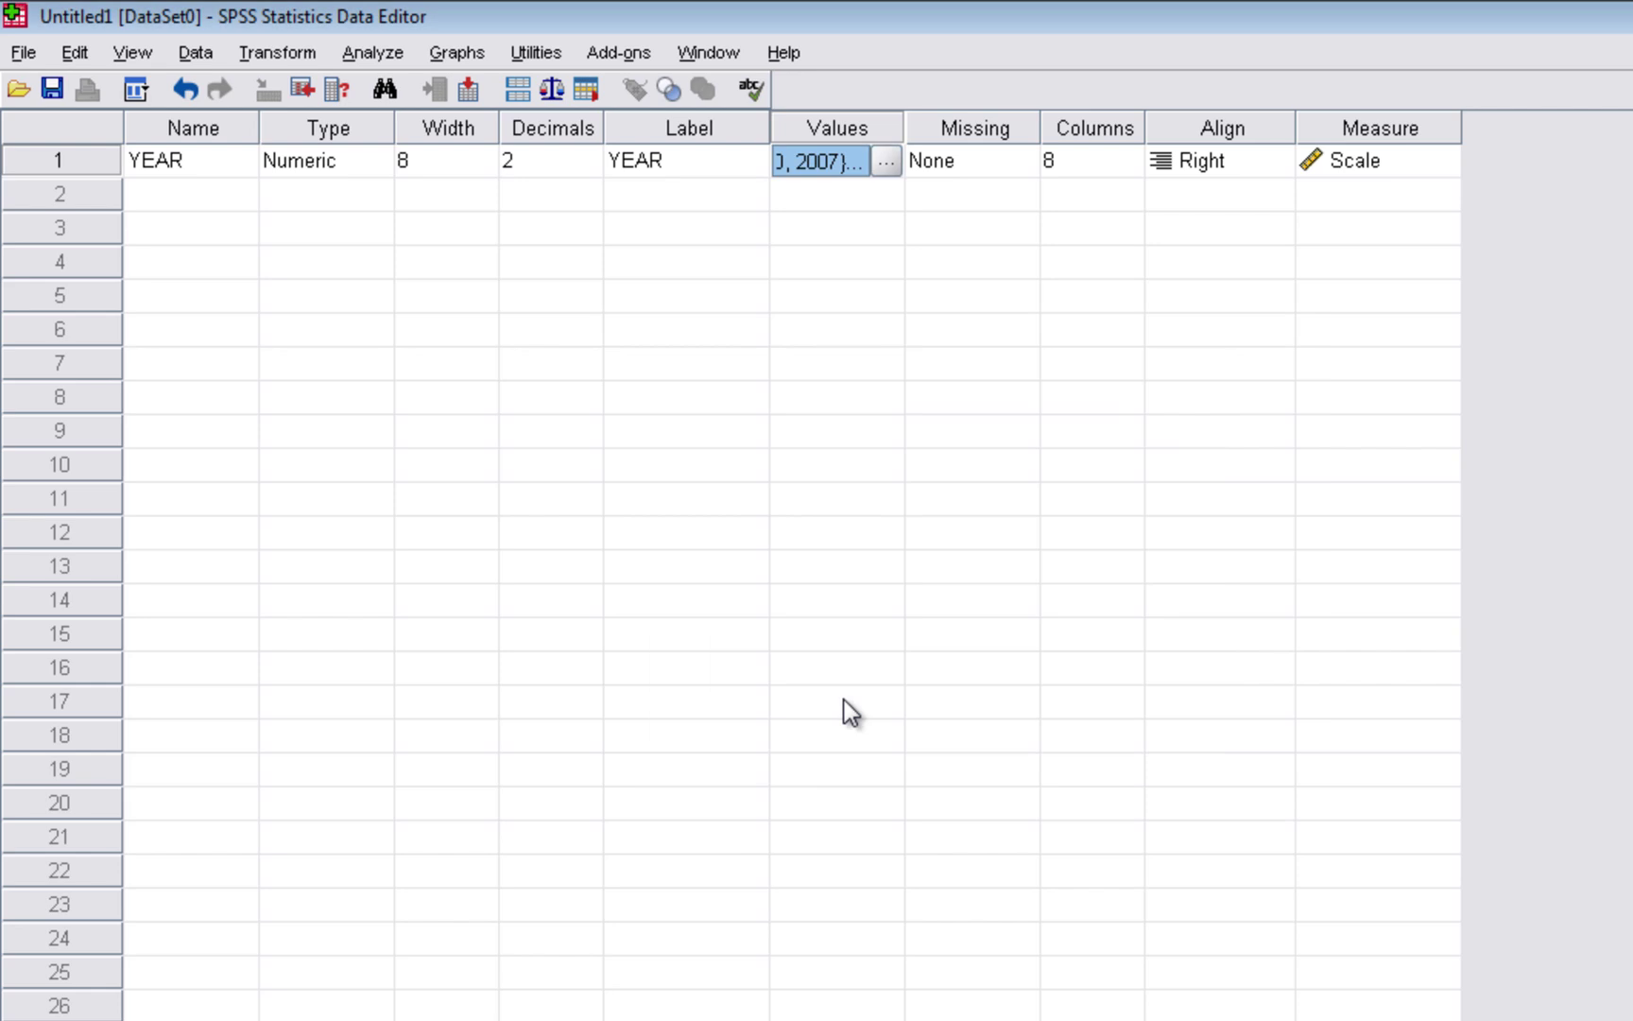
# Set the measurement level of the YEAR variable to Nominal
pyautogui.click(1361, 161)
pyautogui.click(1426, 160)
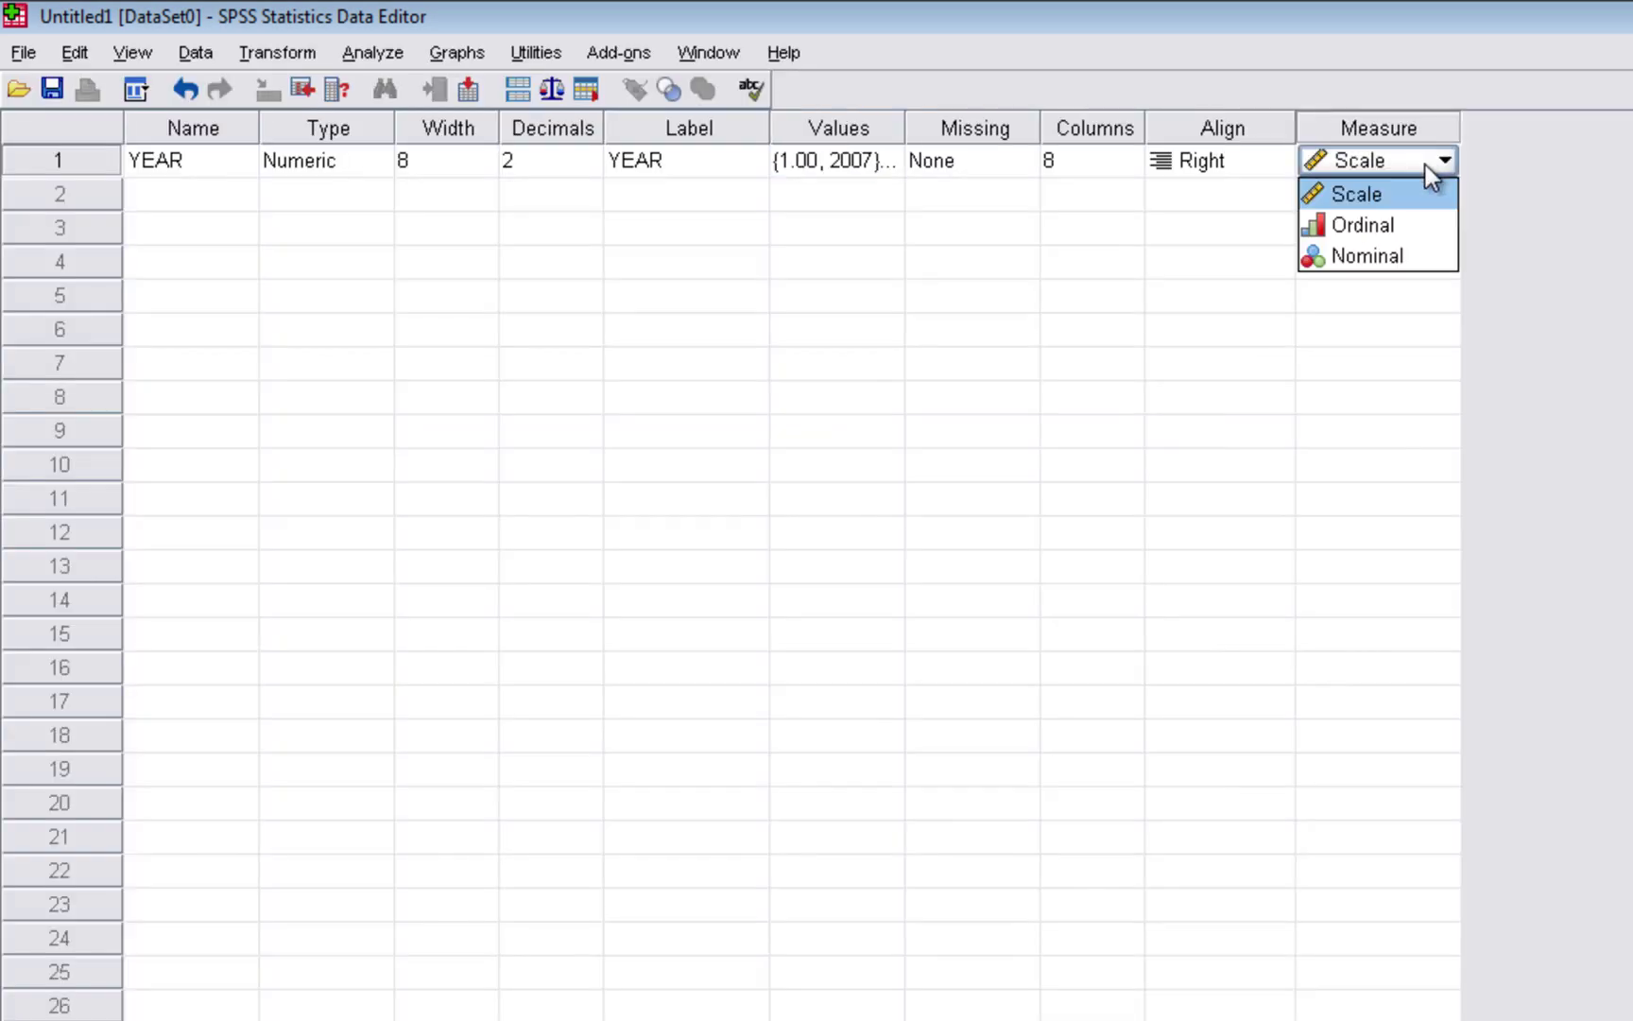
pyautogui.click(1427, 257)
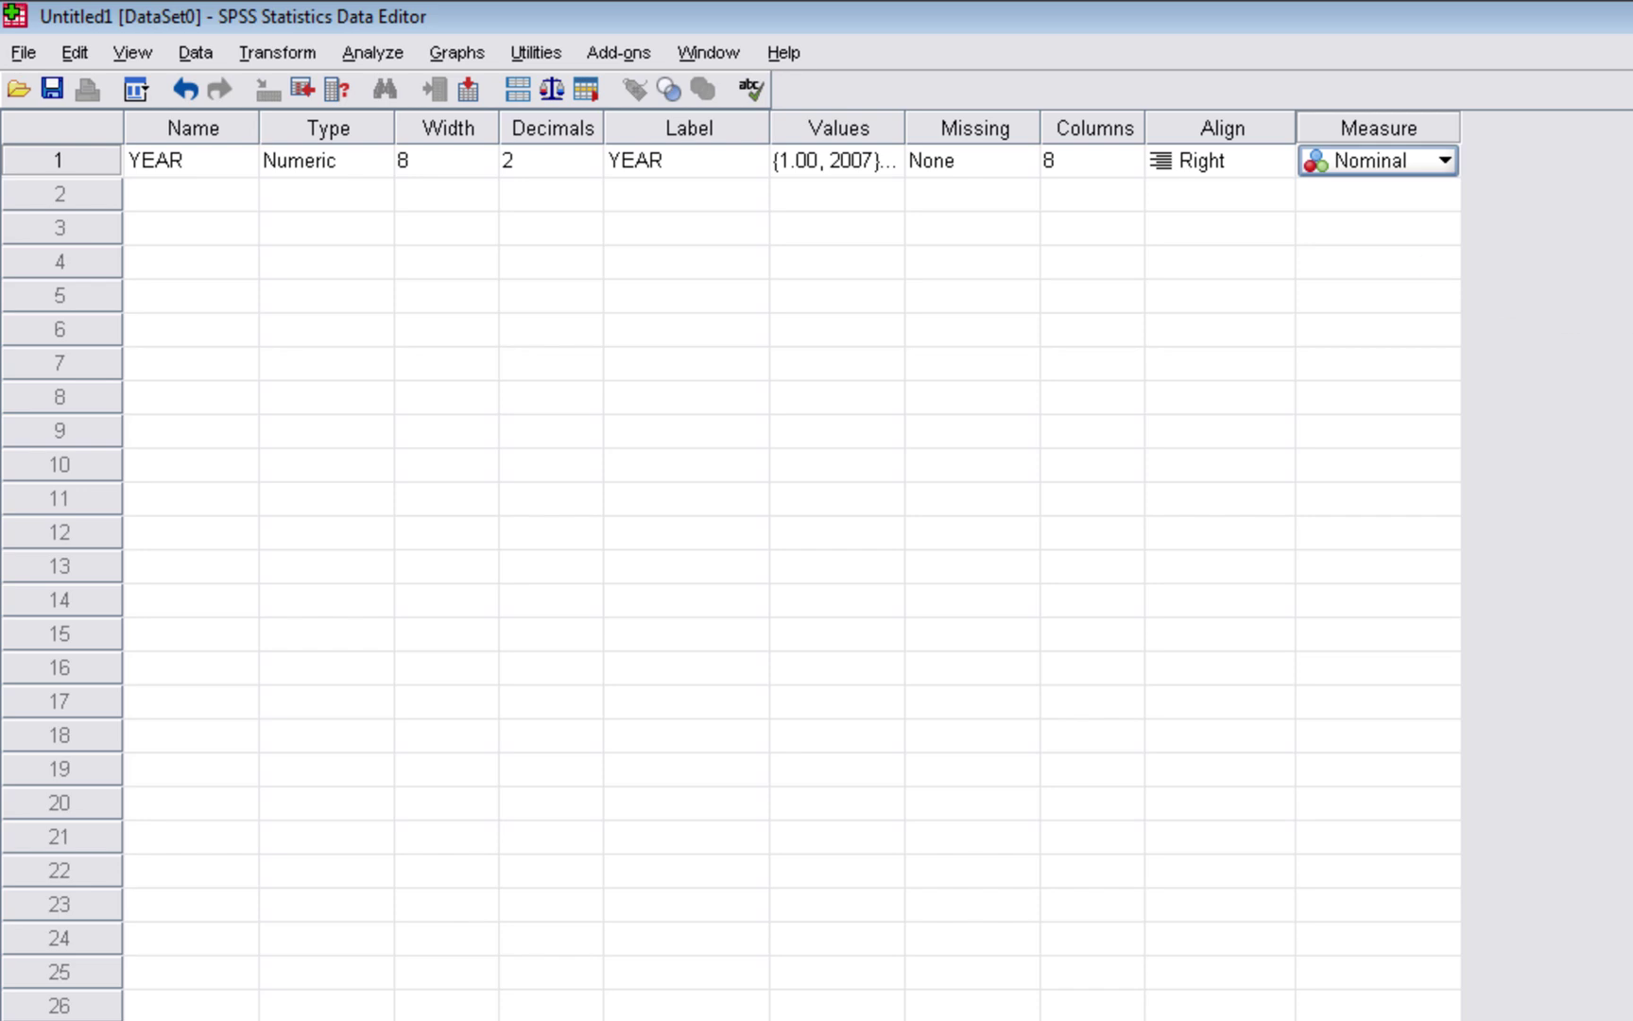
# Define a second variable named GRADE with the label "Grade level"
pyautogui.click(169, 196)
pyautogui.click(169, 192)
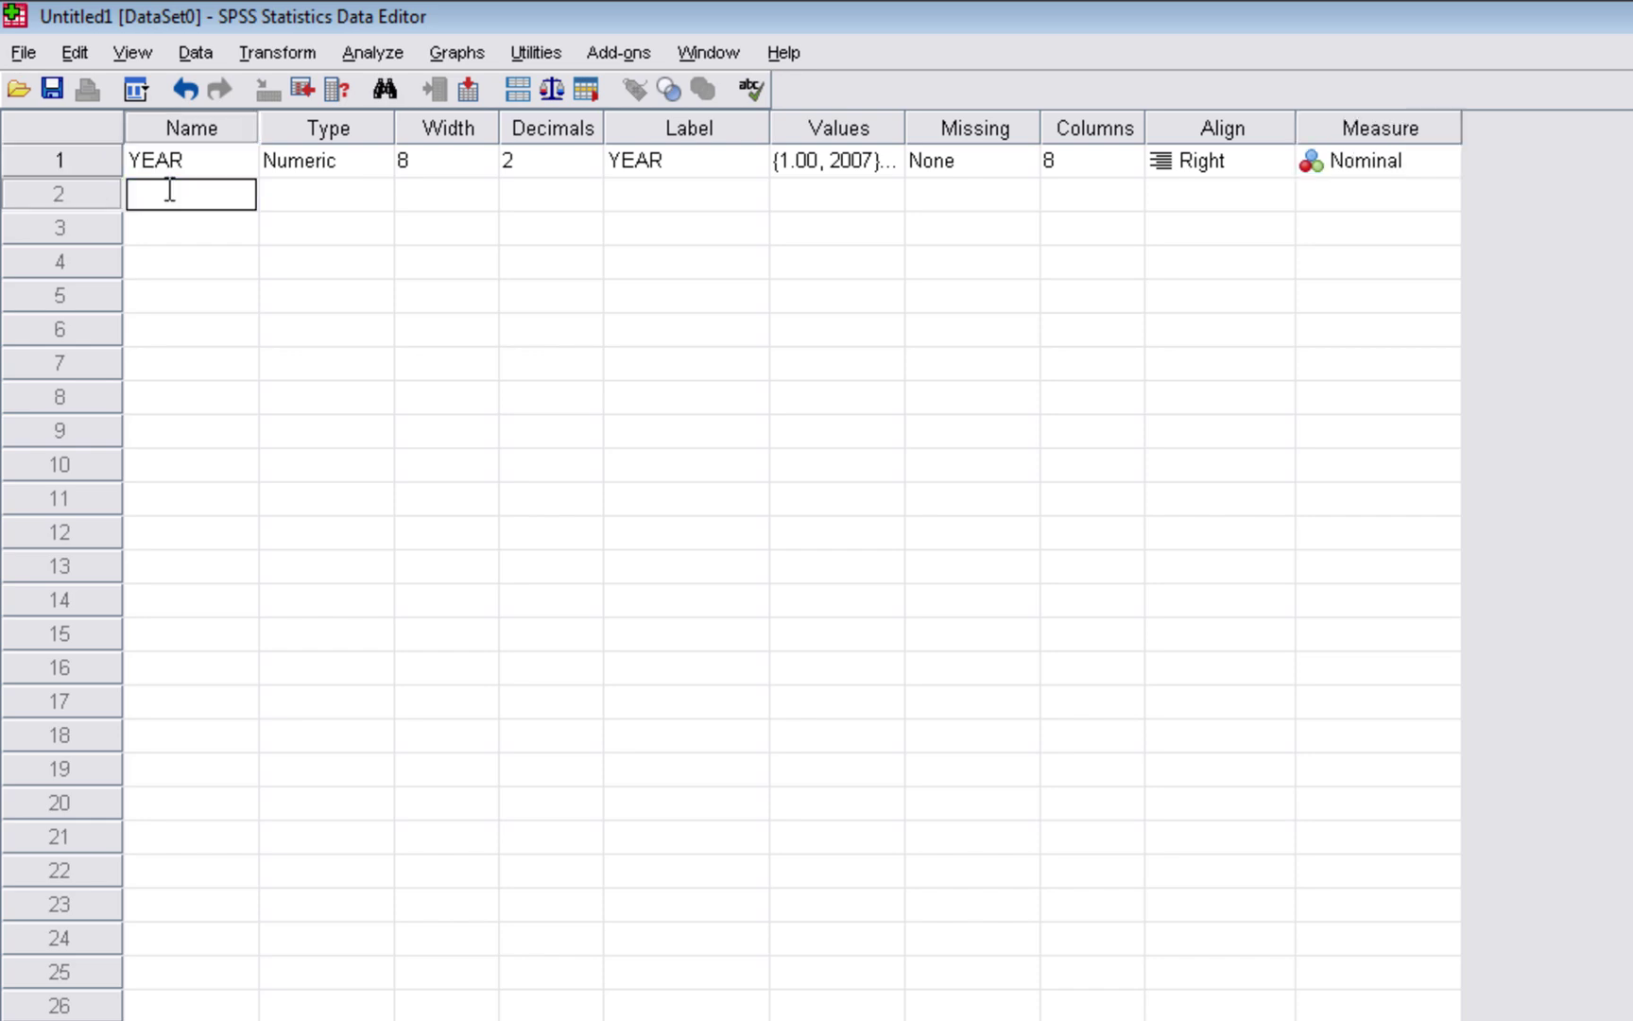
pyautogui.write('GRADE')
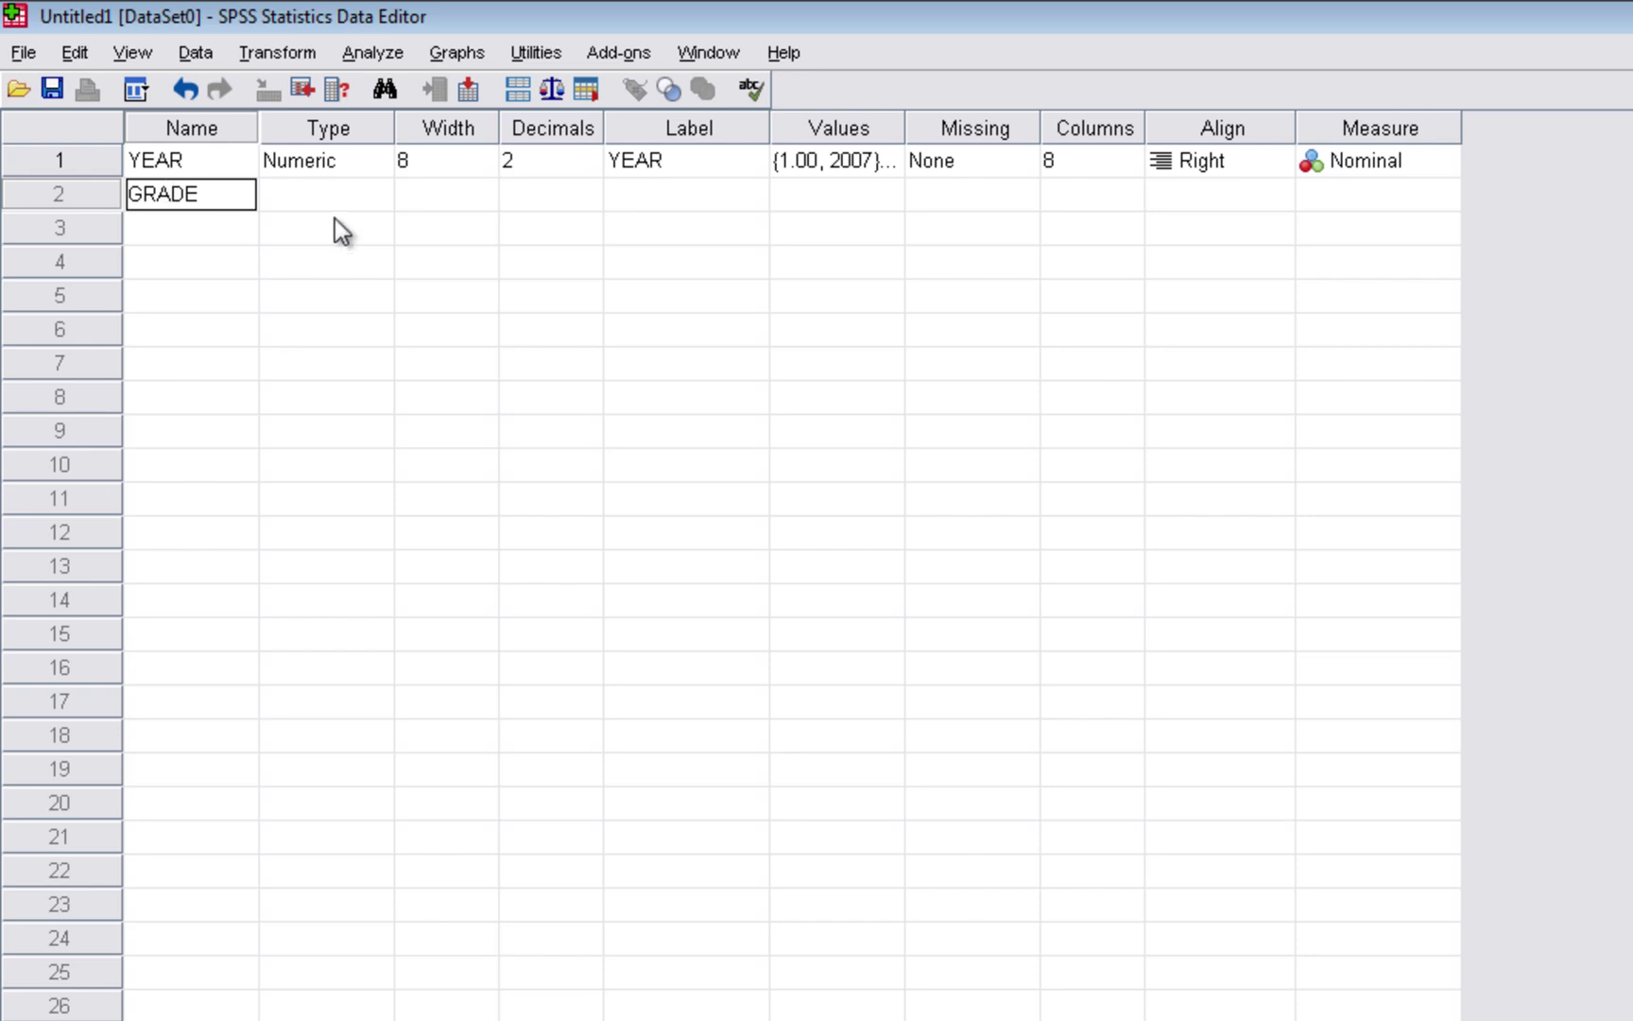
pyautogui.click(330, 193)
pyautogui.click(670, 205)
pyautogui.click(671, 205)
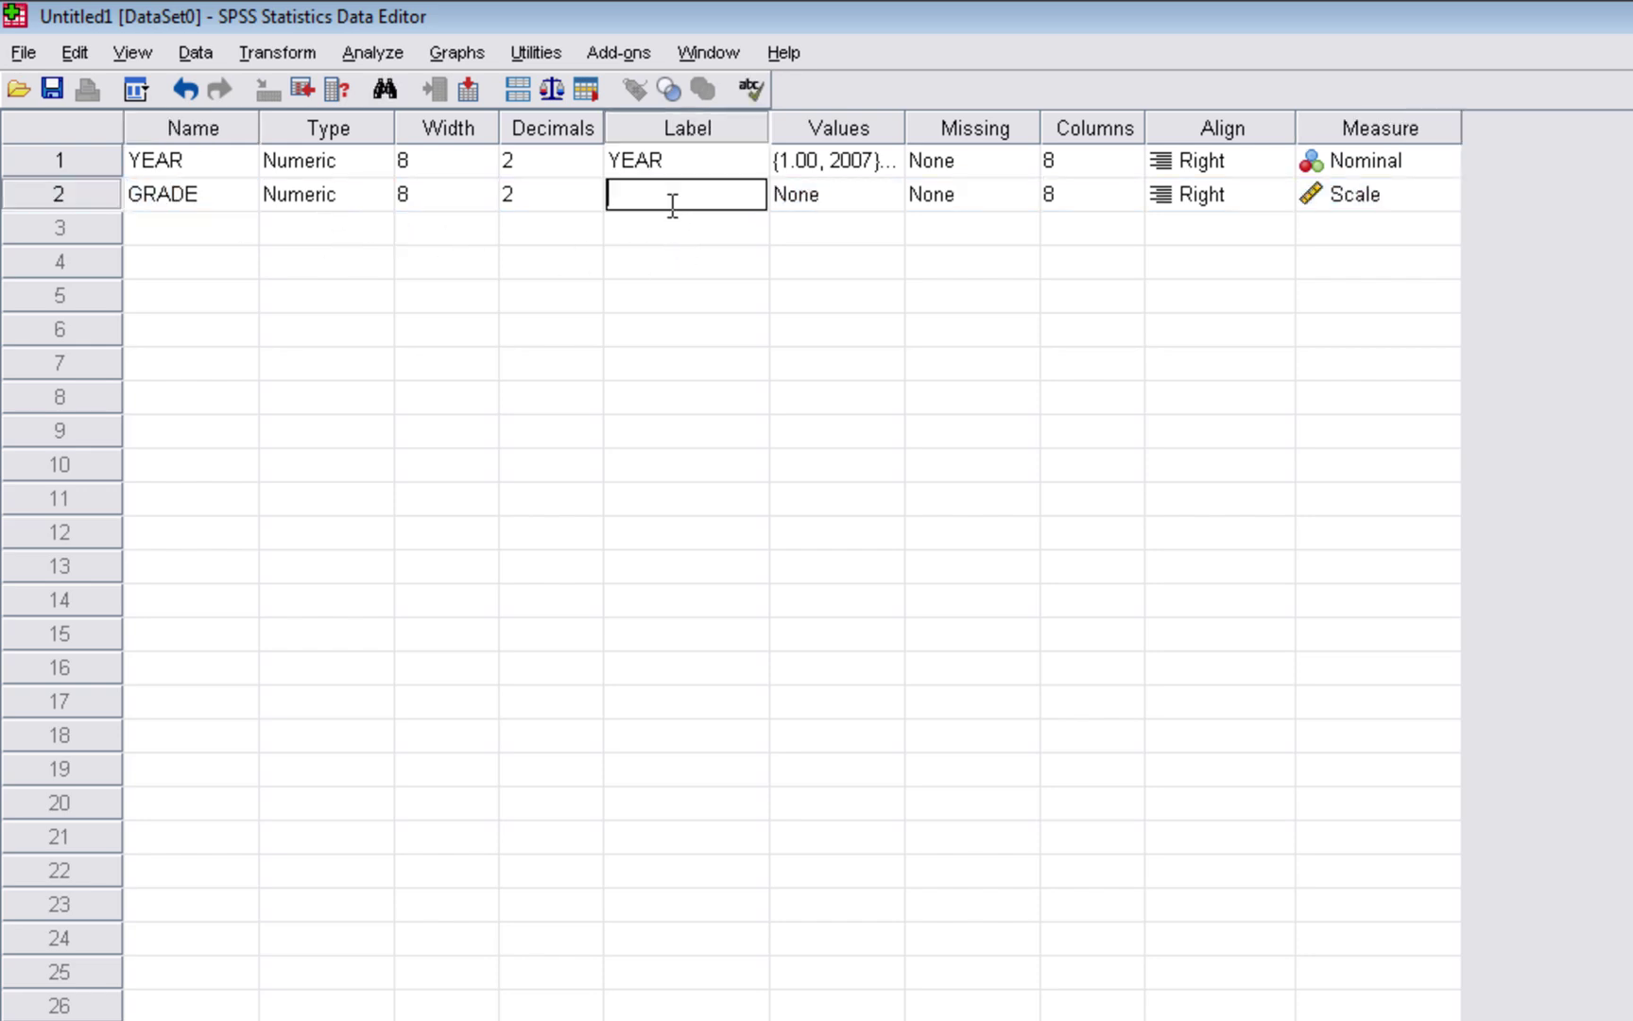
pyautogui.write('Grade level')
pyautogui.press('Tab')
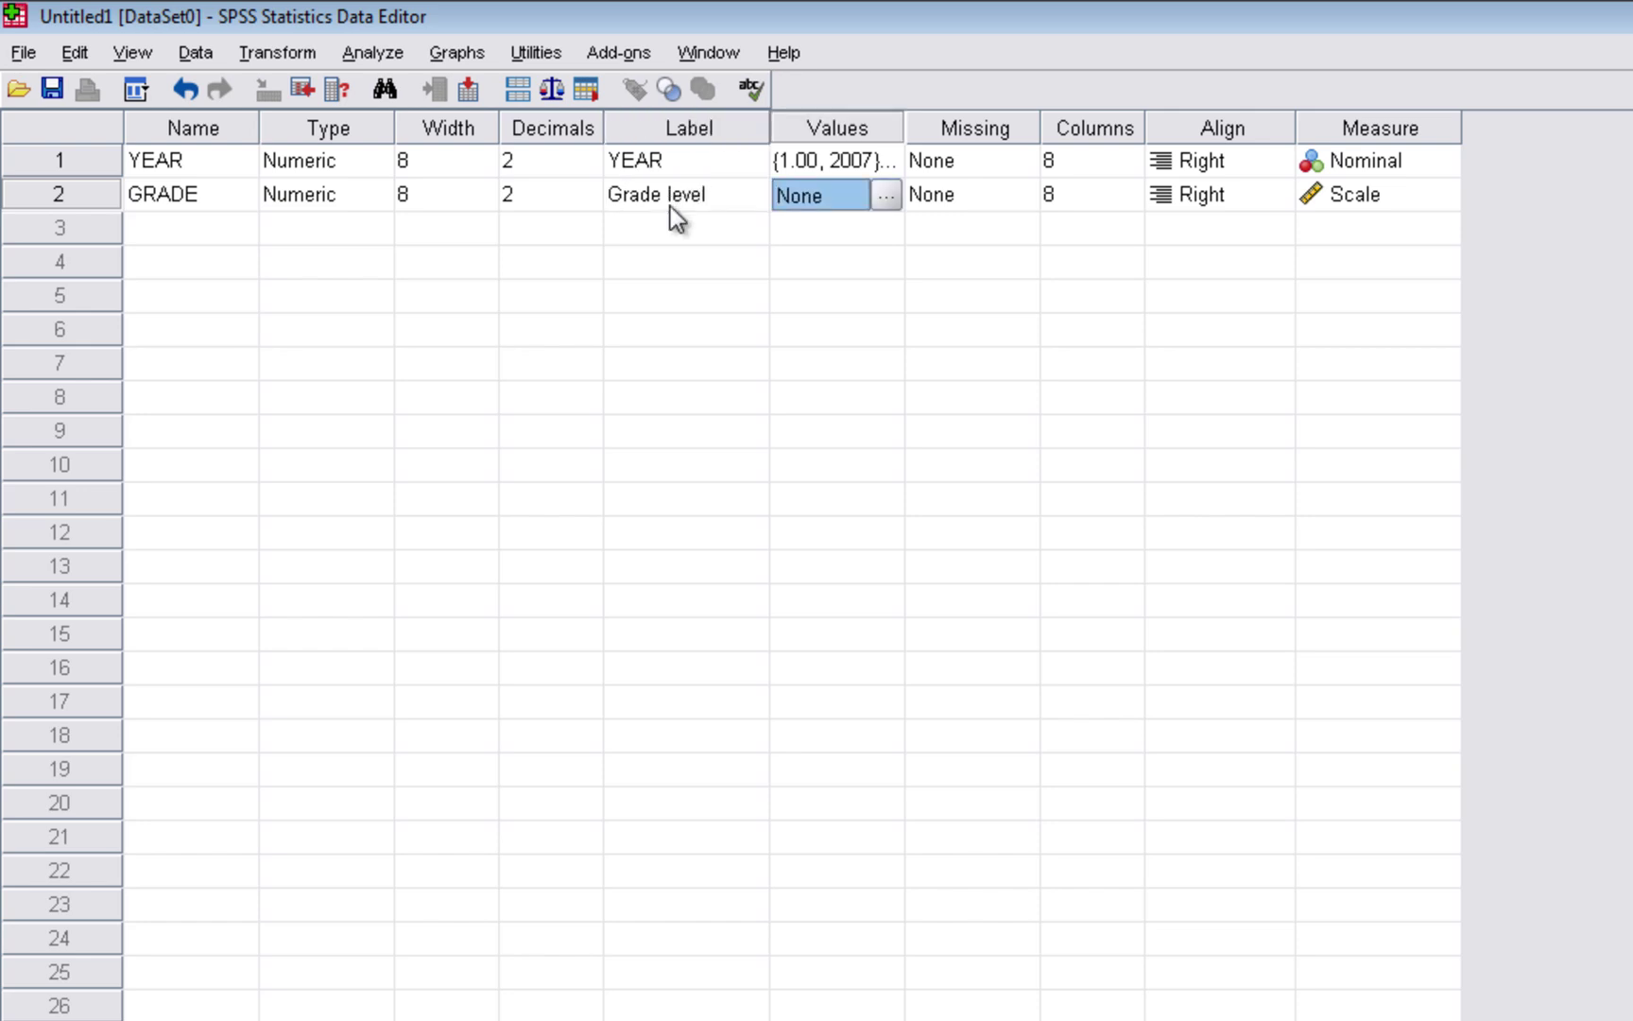
# Open the value labels for GRADE and code 1 as Freshman and 2 as Sophomore
pyautogui.click(886, 194)
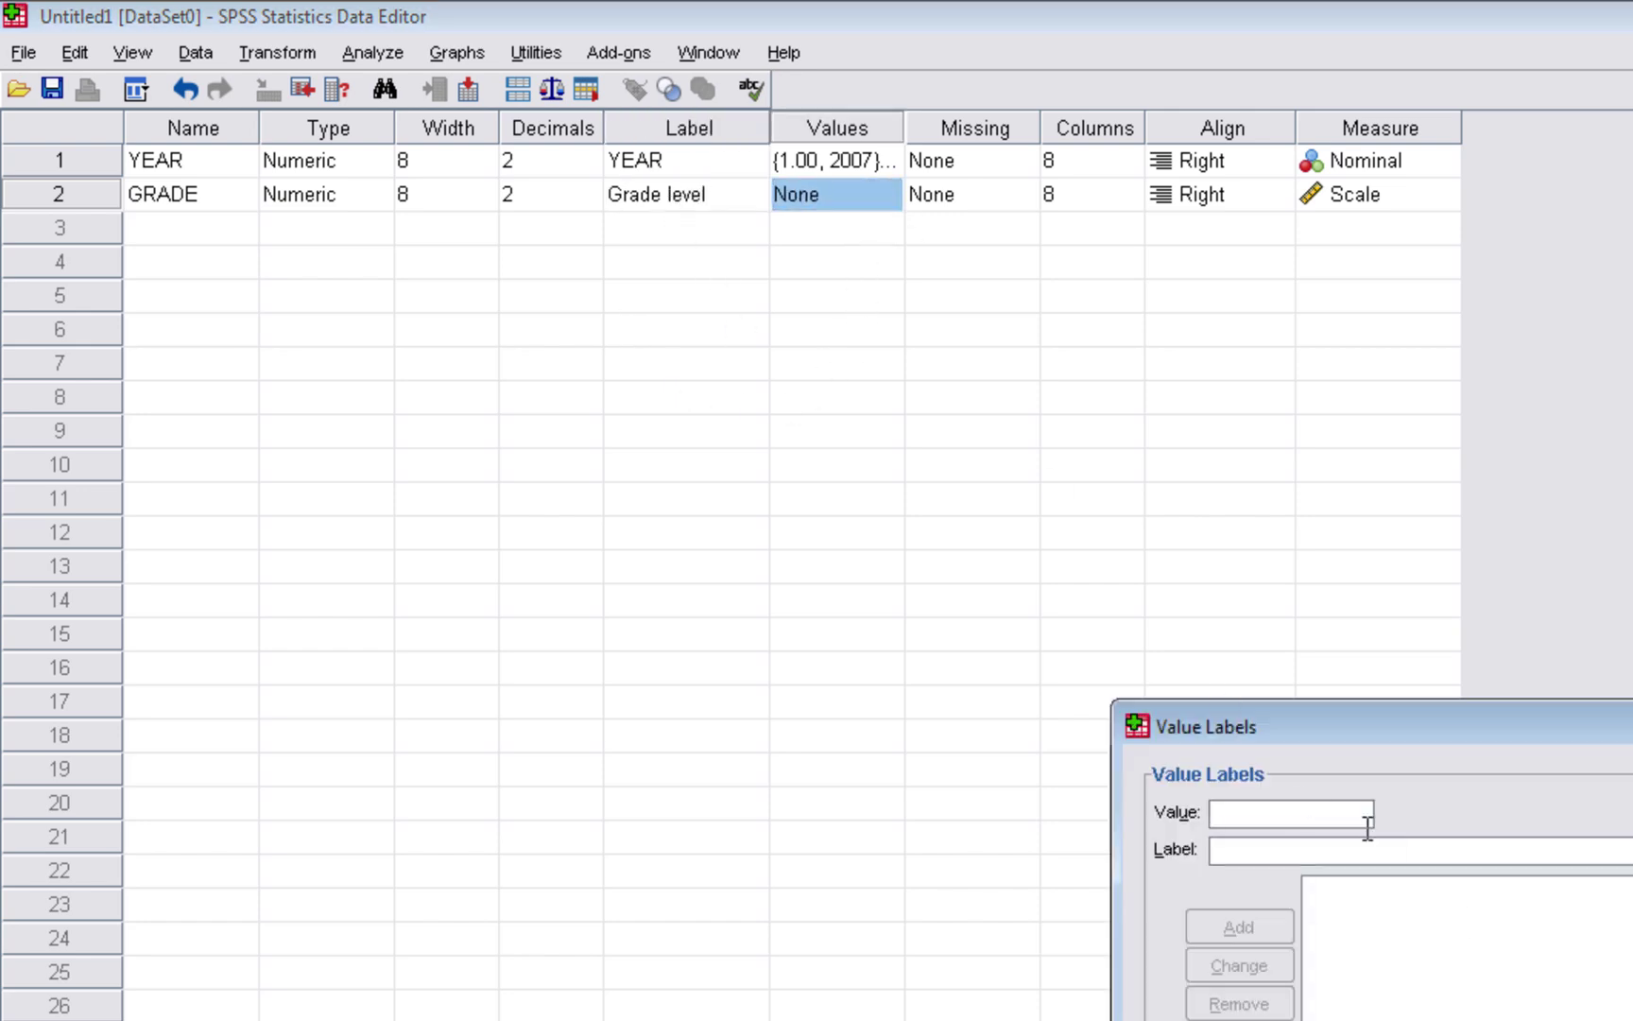
pyautogui.write('1')
pyautogui.moveTo(1299, 744); pyautogui.dragTo(672, 350)
pyautogui.click(632, 455)
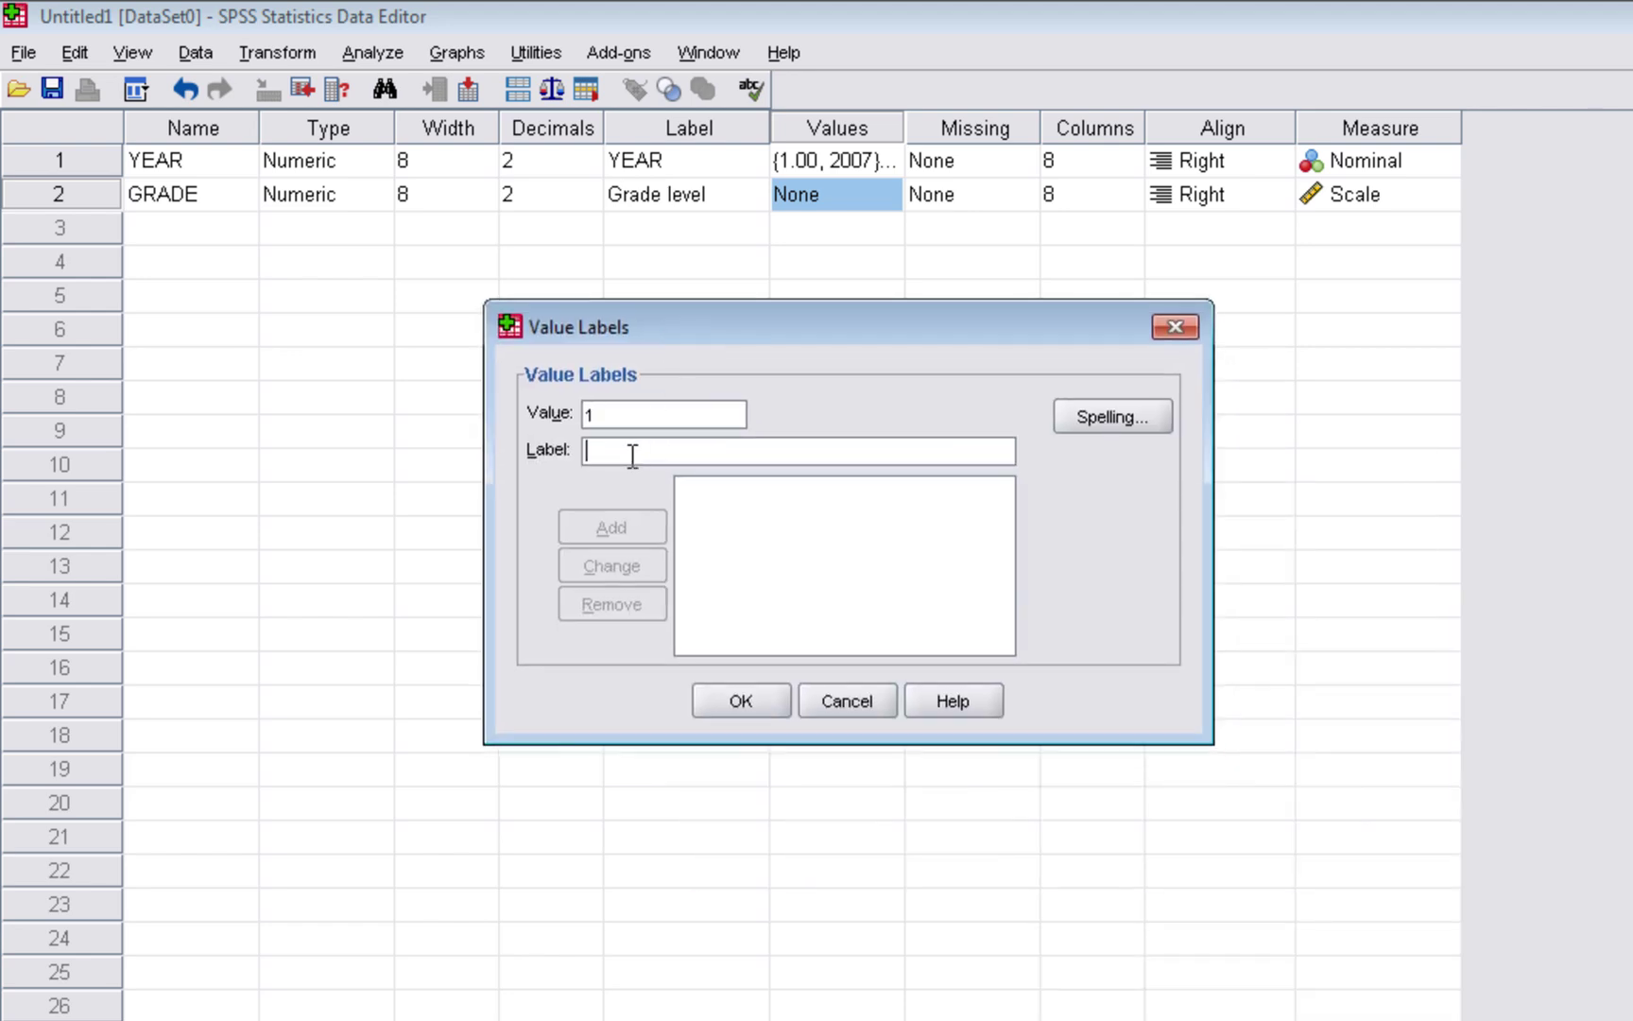
pyautogui.write('Freshman')
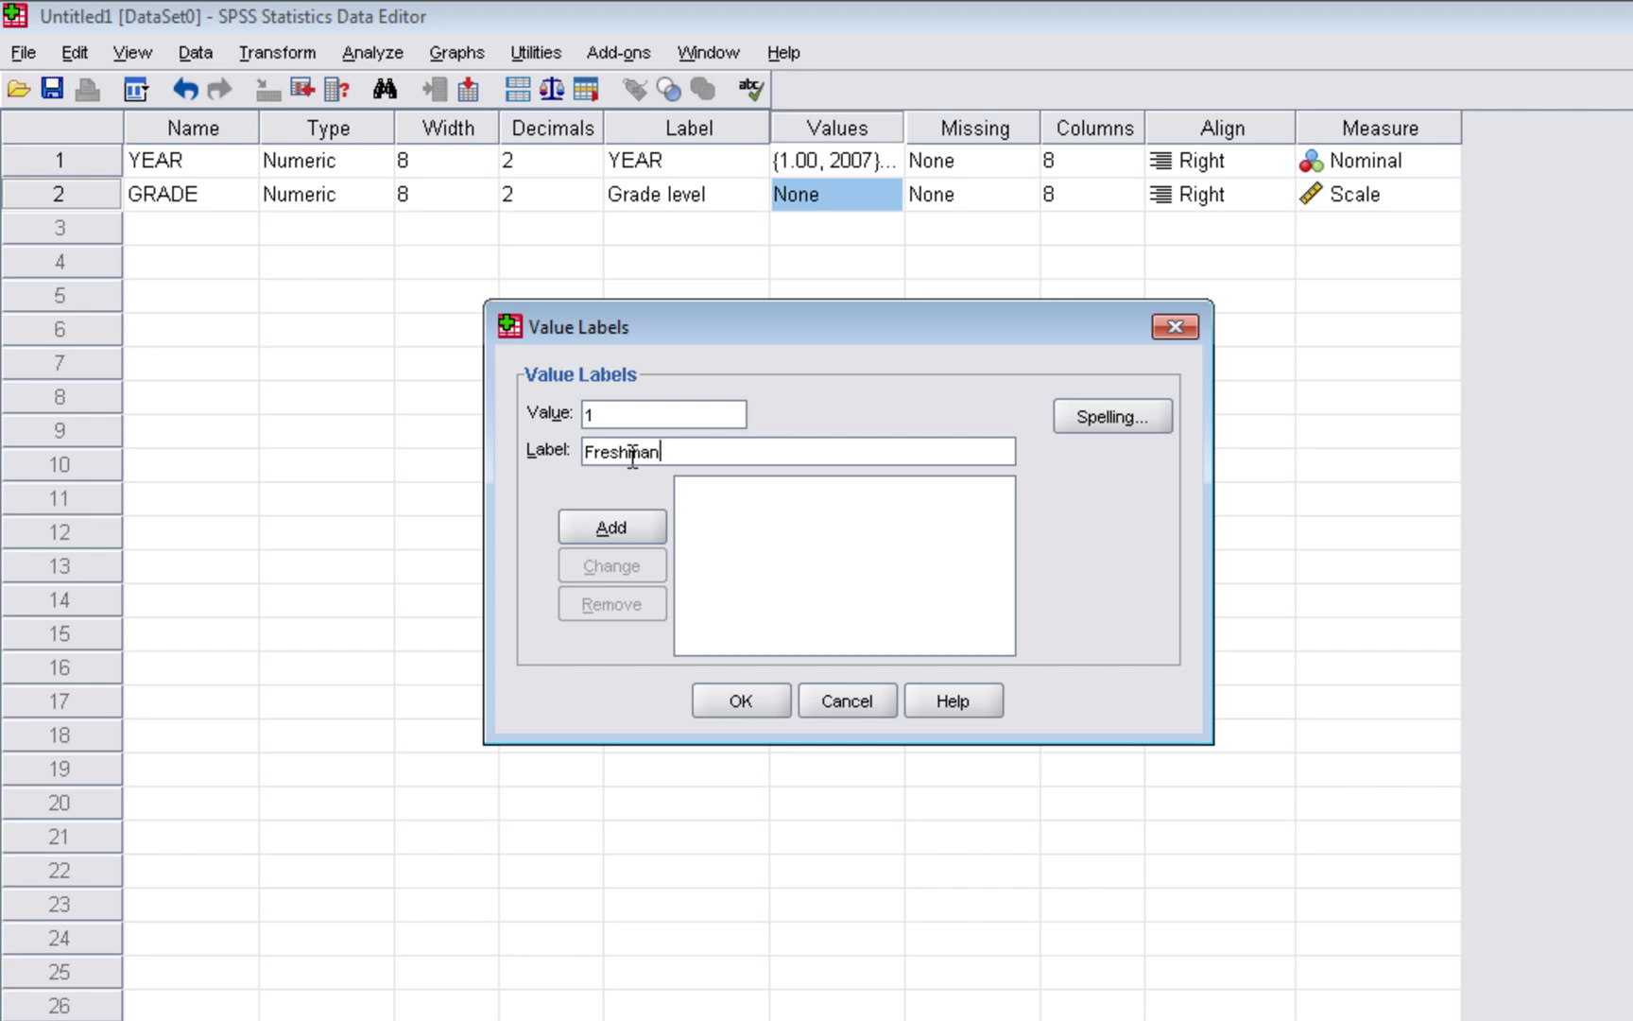
pyautogui.hotkey('alt', 'a')
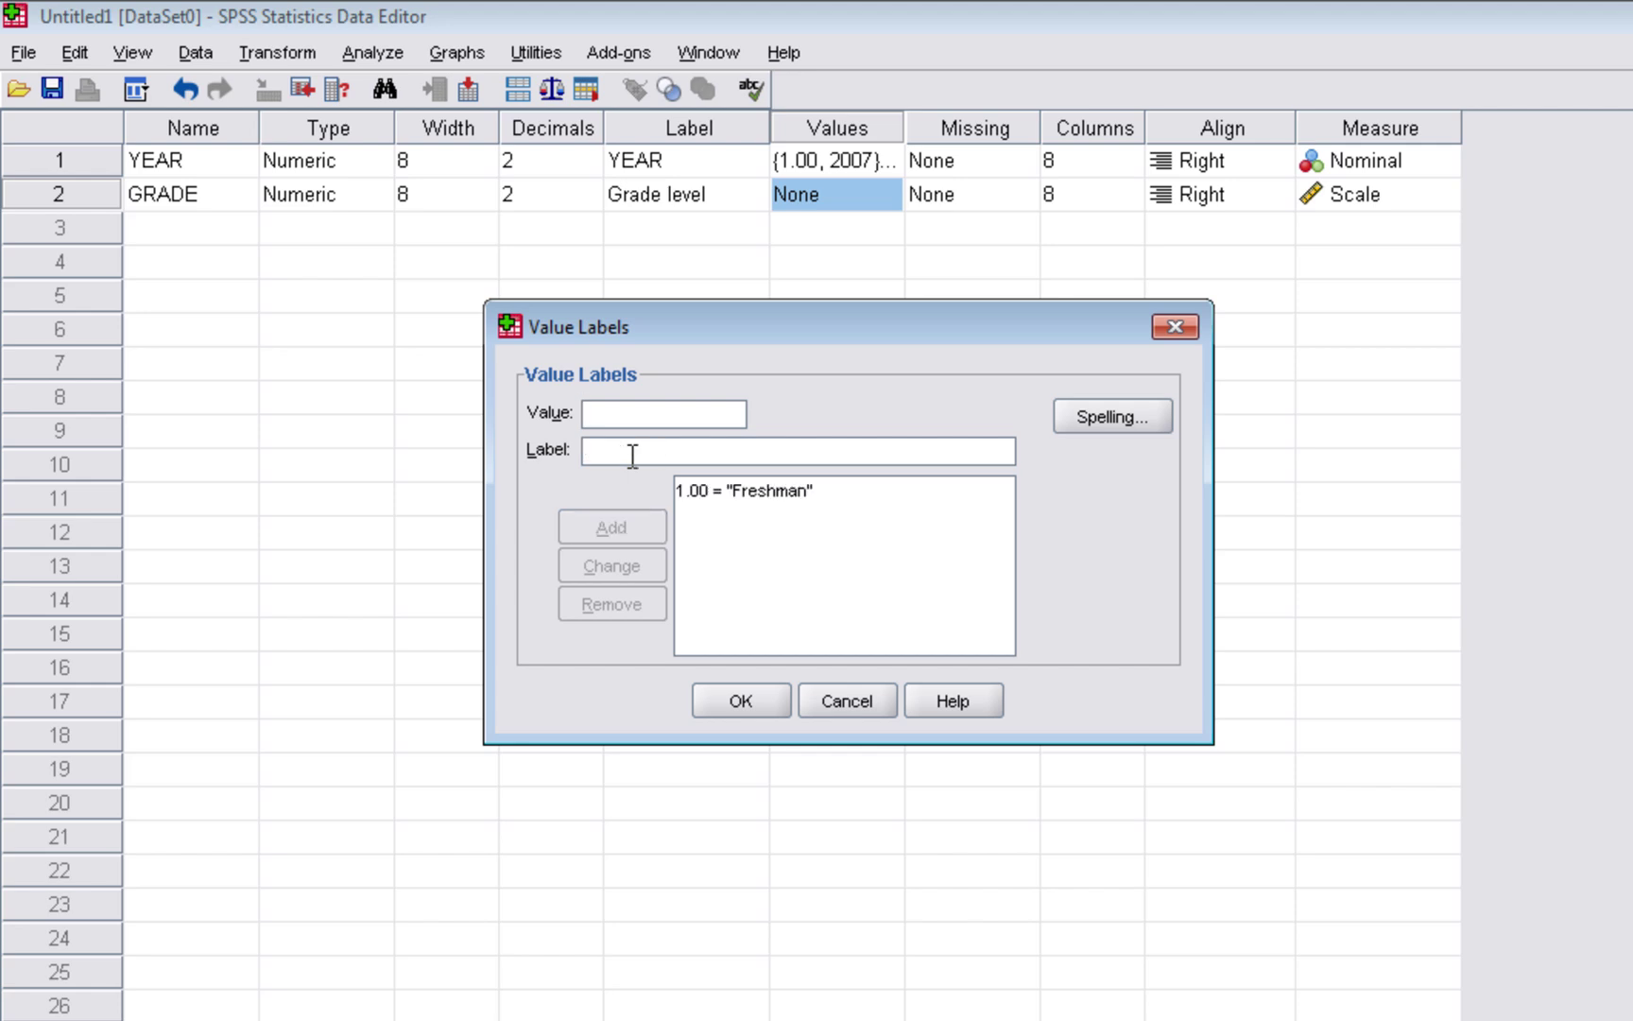
pyautogui.write('2')
pyautogui.click(626, 455)
pyautogui.write('Sophomore')
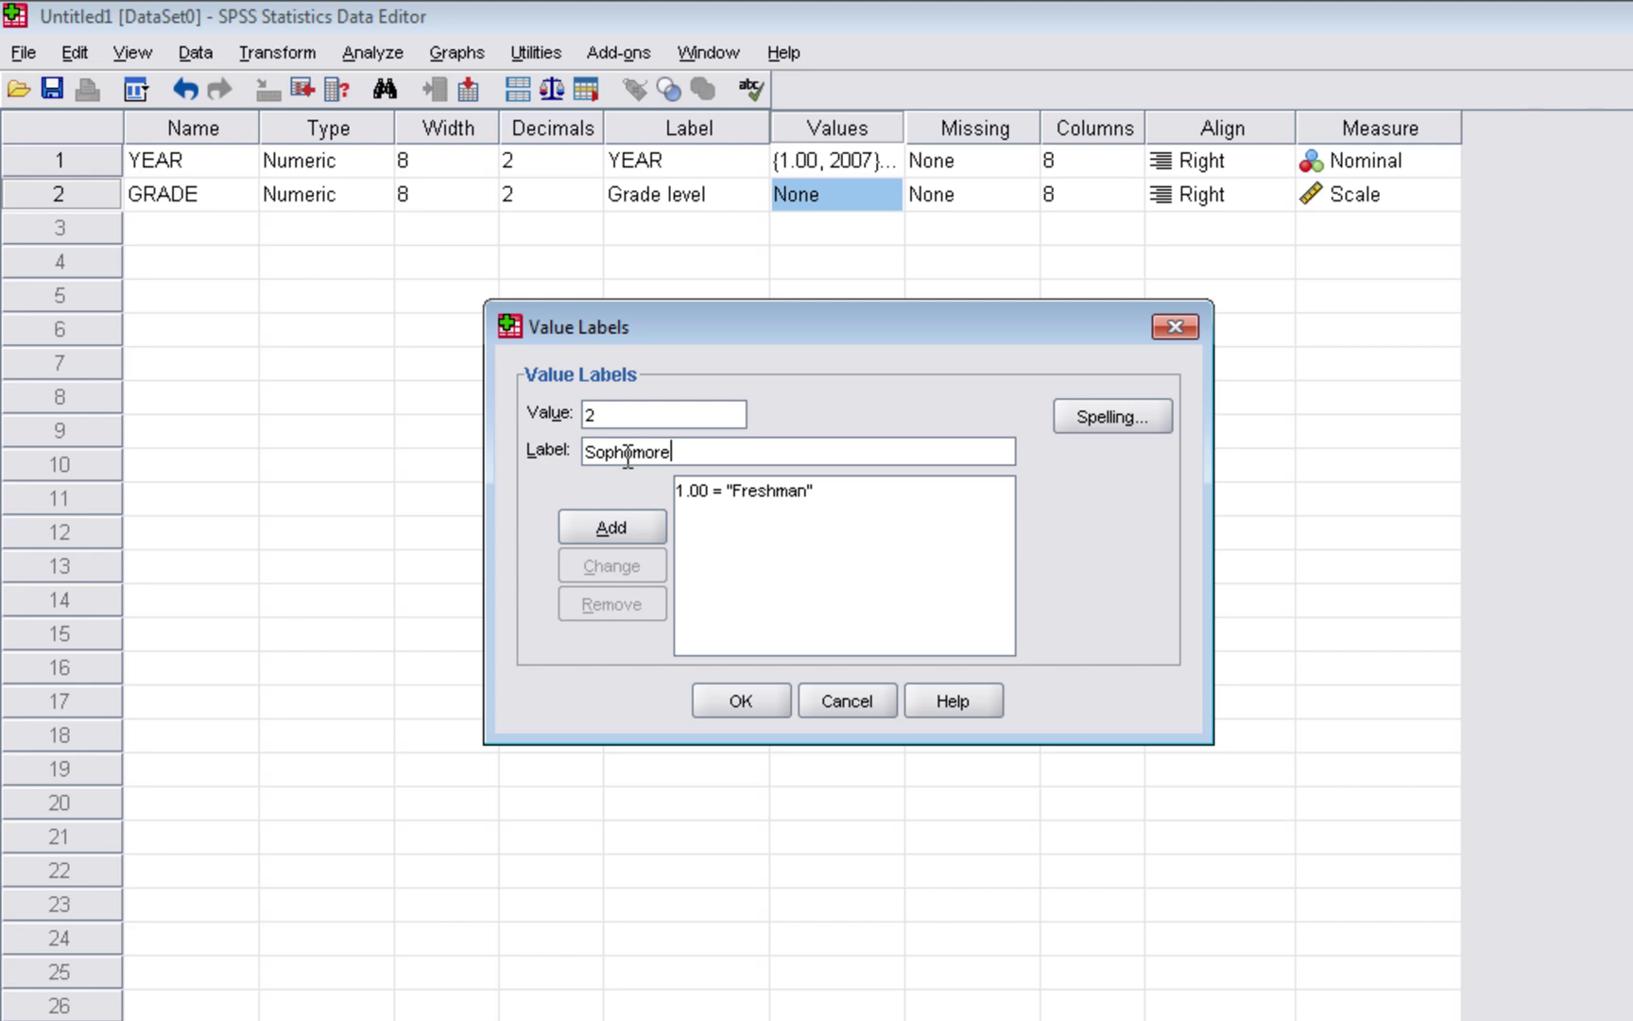
pyautogui.click(603, 523)
# Add GRADE value labels coding 3 as Junior and 4 as Senior
pyautogui.write('3')
pyautogui.click(633, 450)
pyautogui.write('Junior')
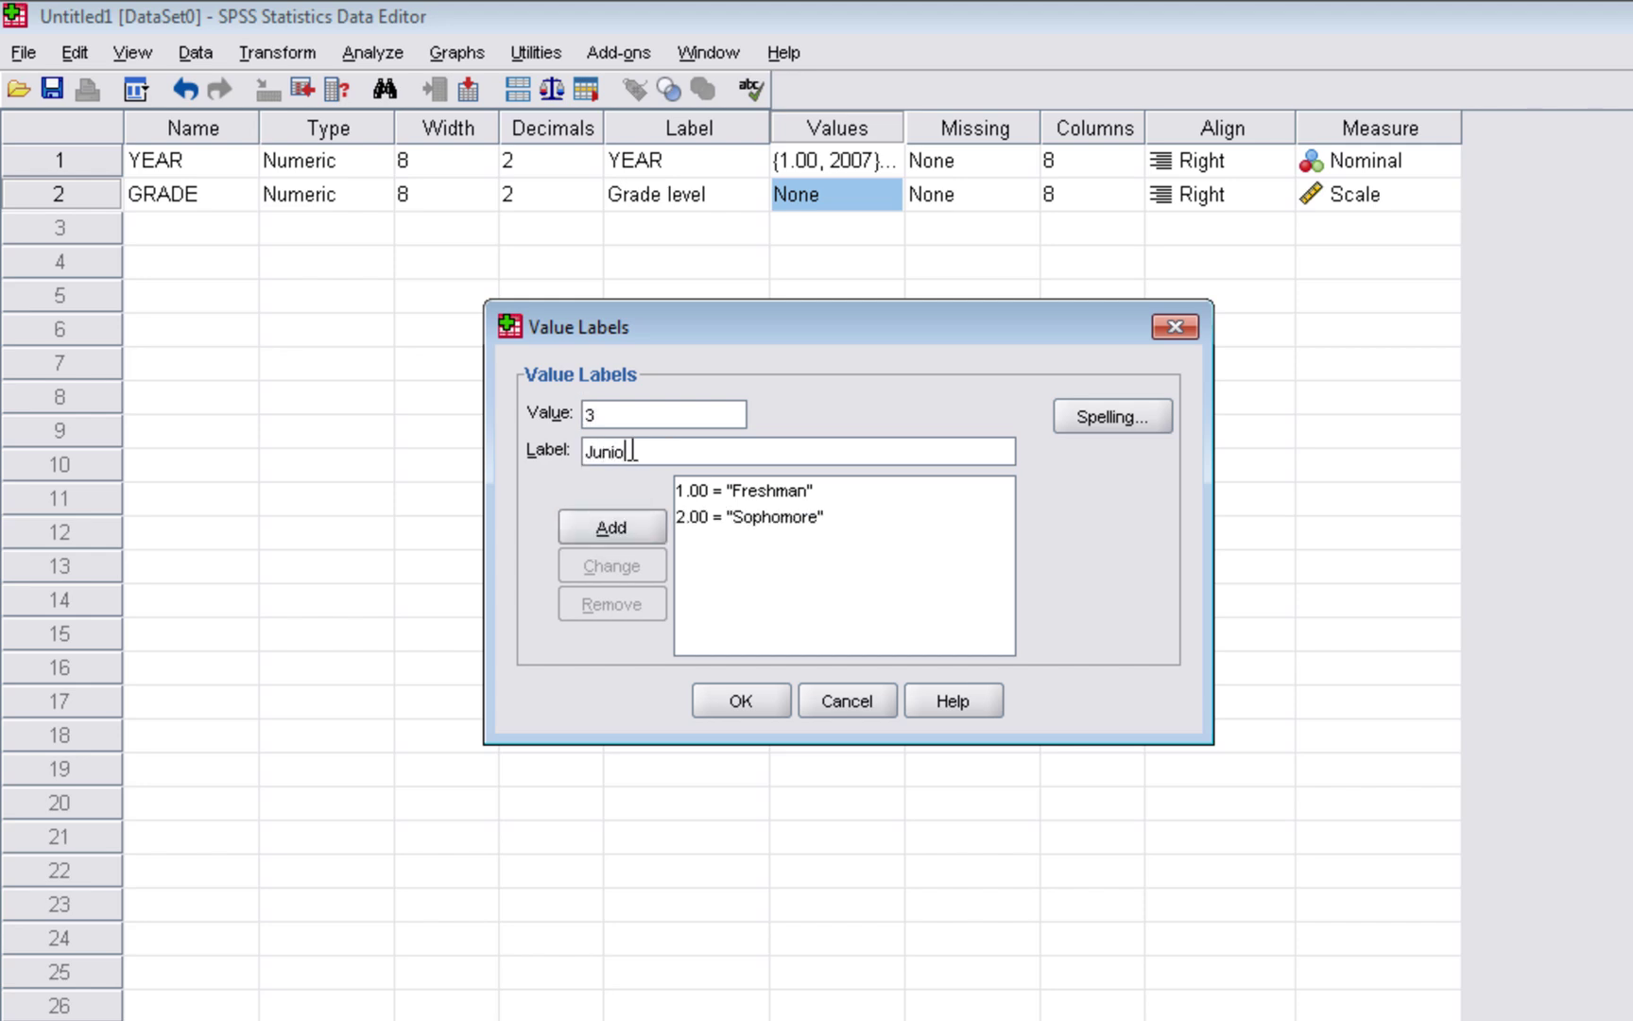
pyautogui.hotkey('alt', 'a')
pyautogui.write('4')
pyautogui.click(632, 462)
pyautogui.write('Senior')
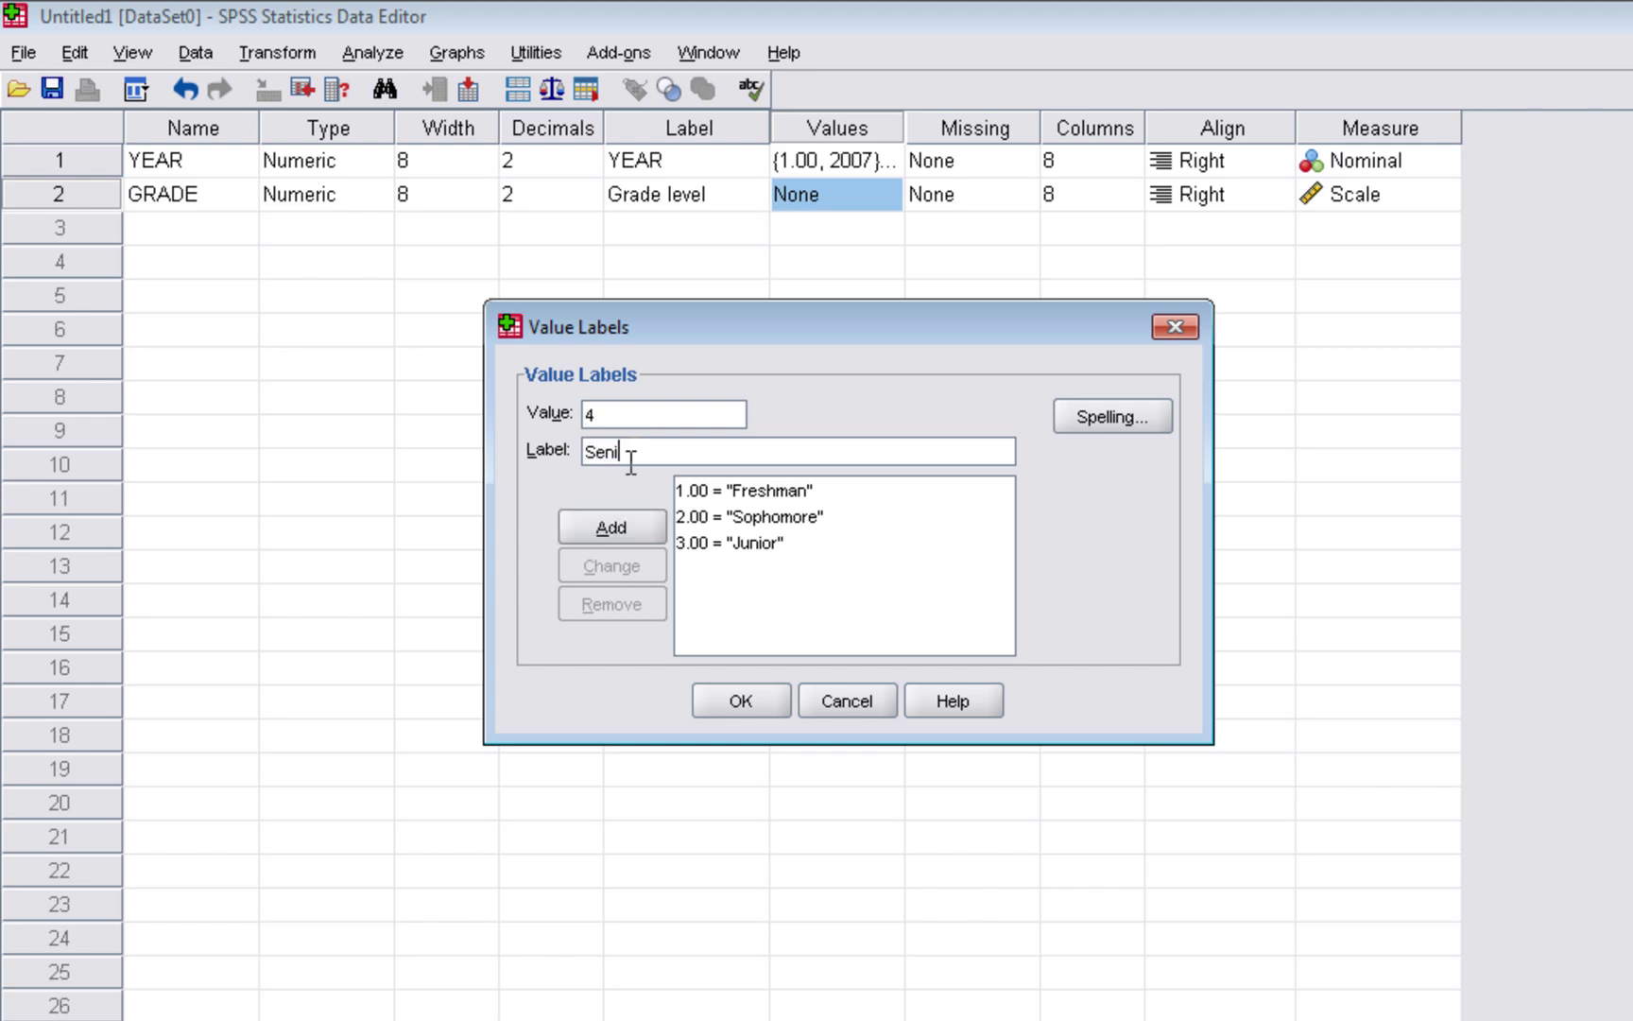
pyautogui.click(605, 539)
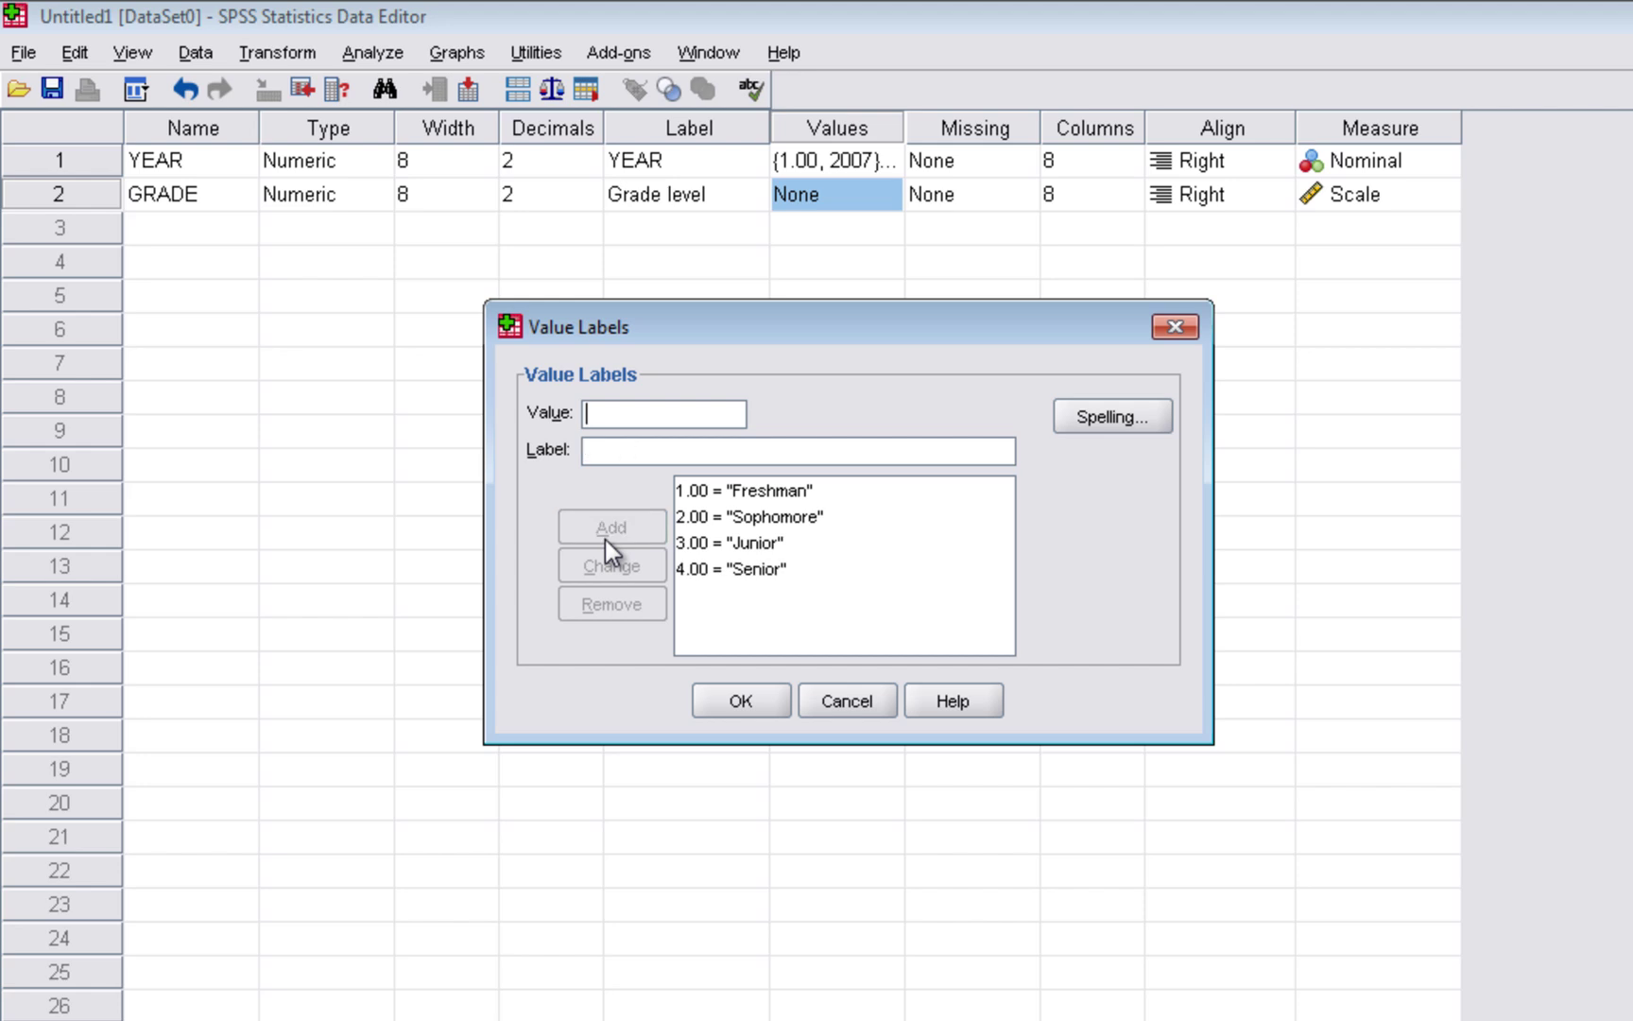
# Add the GRADE value label coding 5 as Unclassified and apply the whole set of labels
pyautogui.write('5')
pyautogui.click(635, 447)
pyautogui.write('Unclassified')
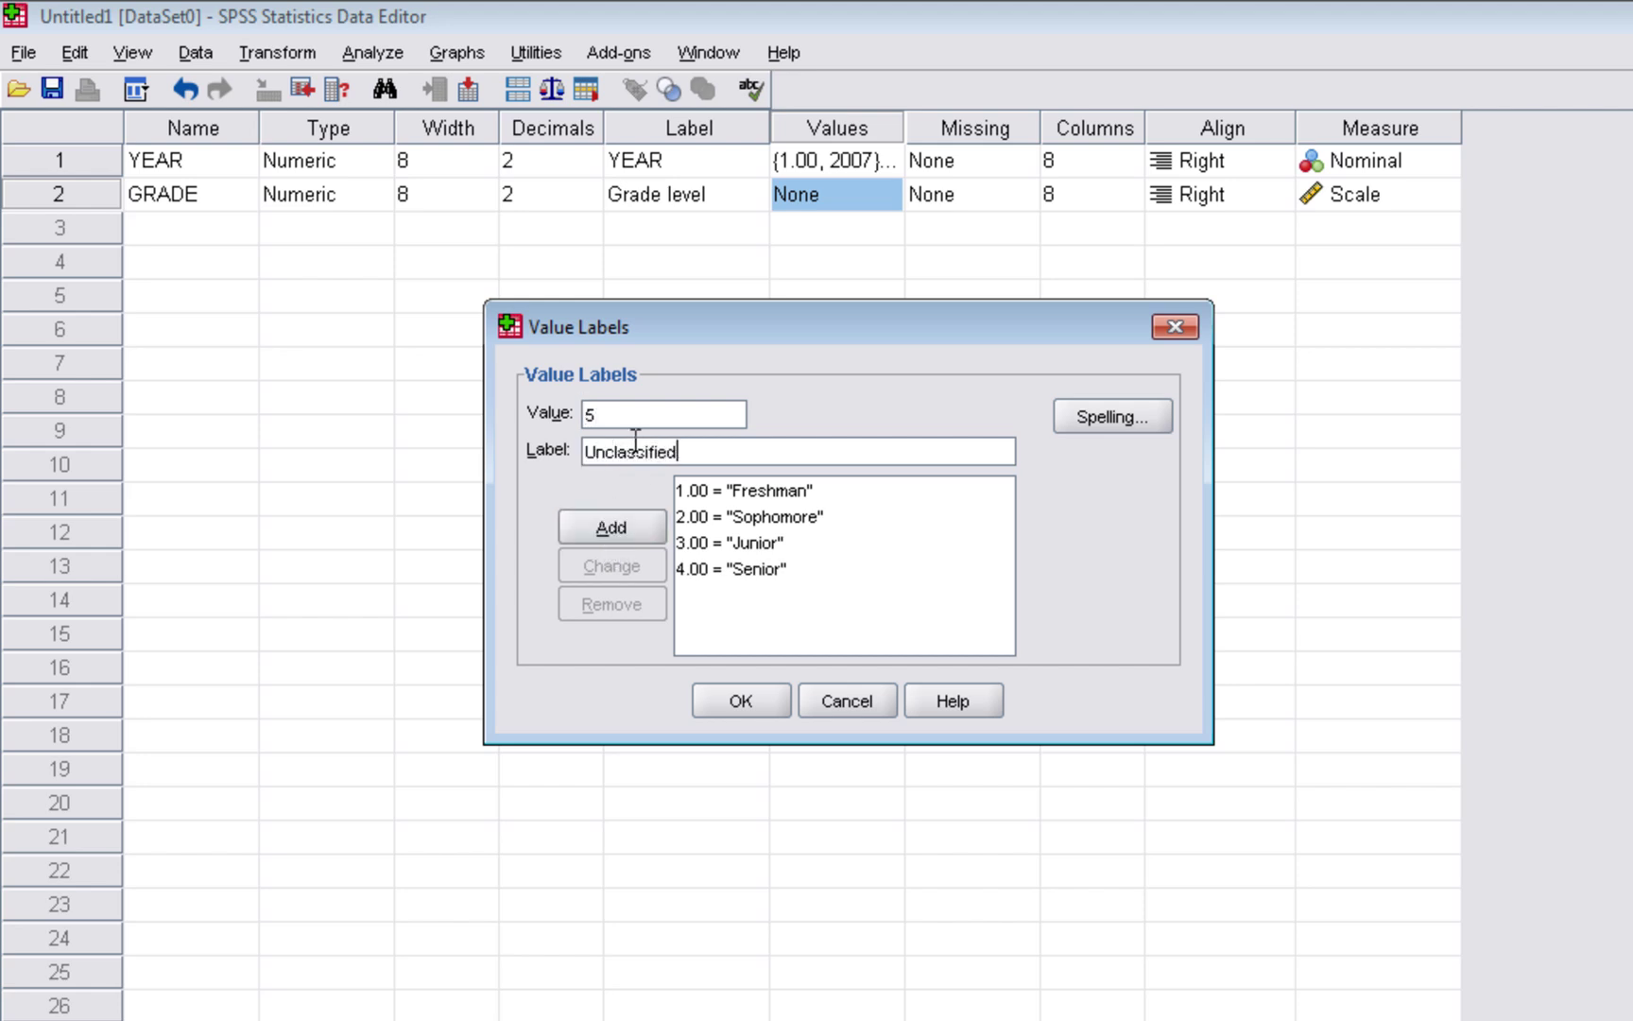
pyautogui.press('Return')
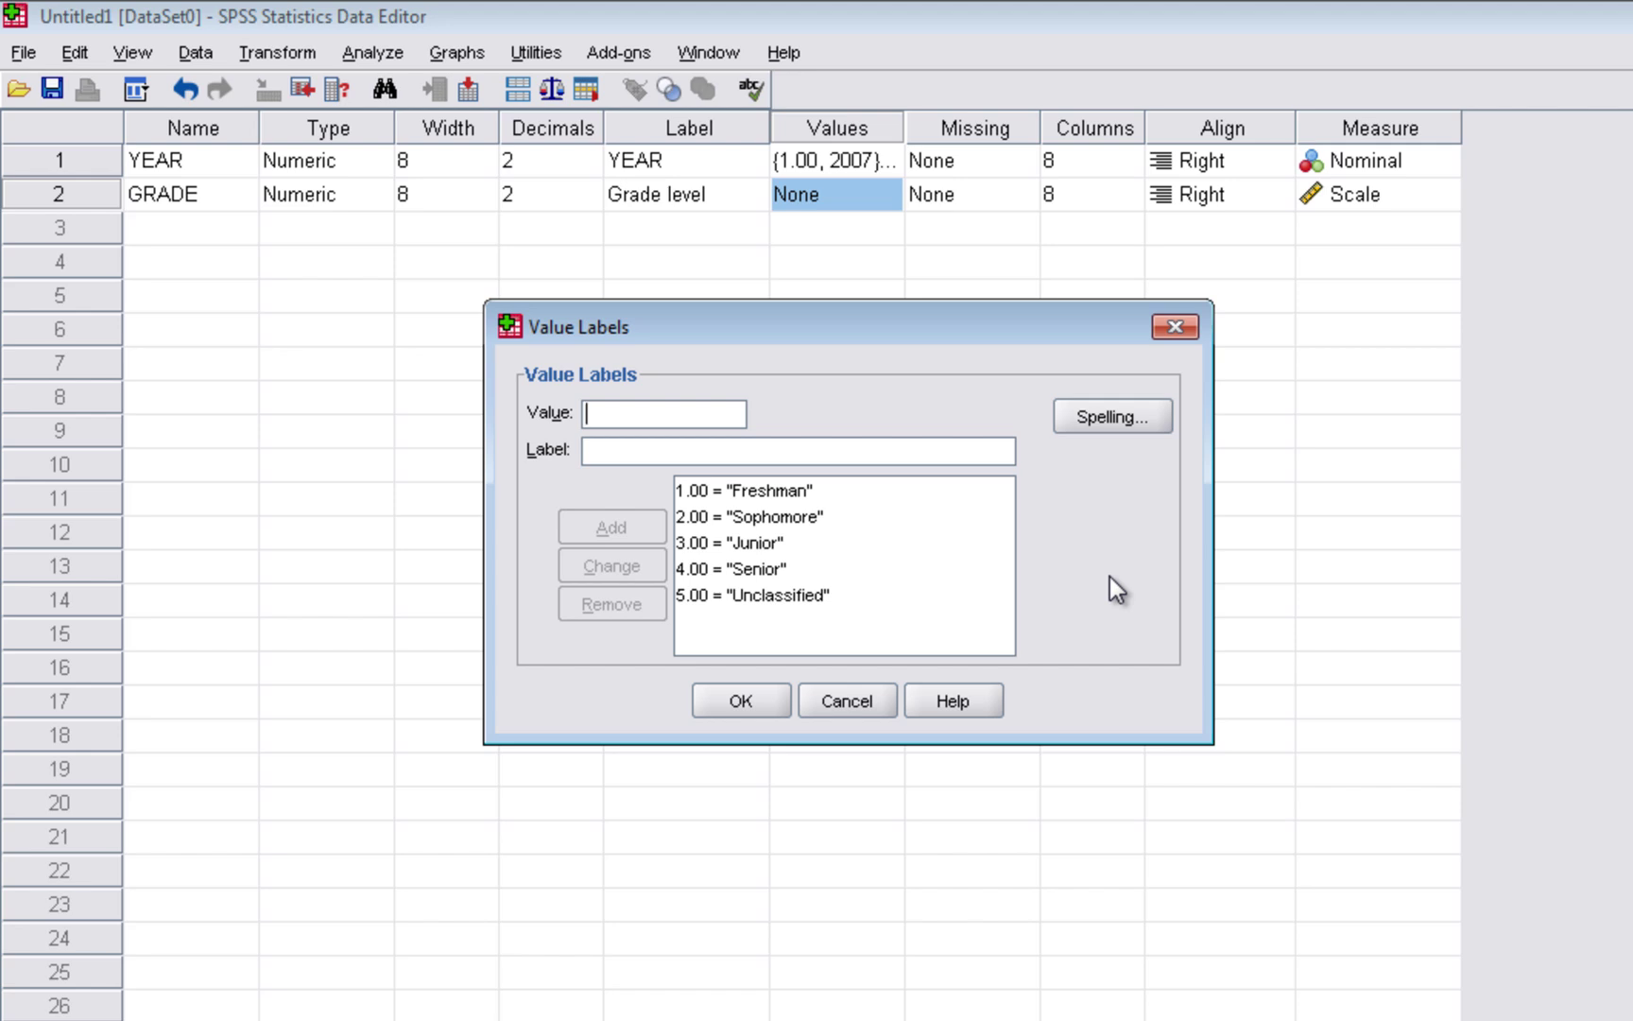
pyautogui.click(753, 697)
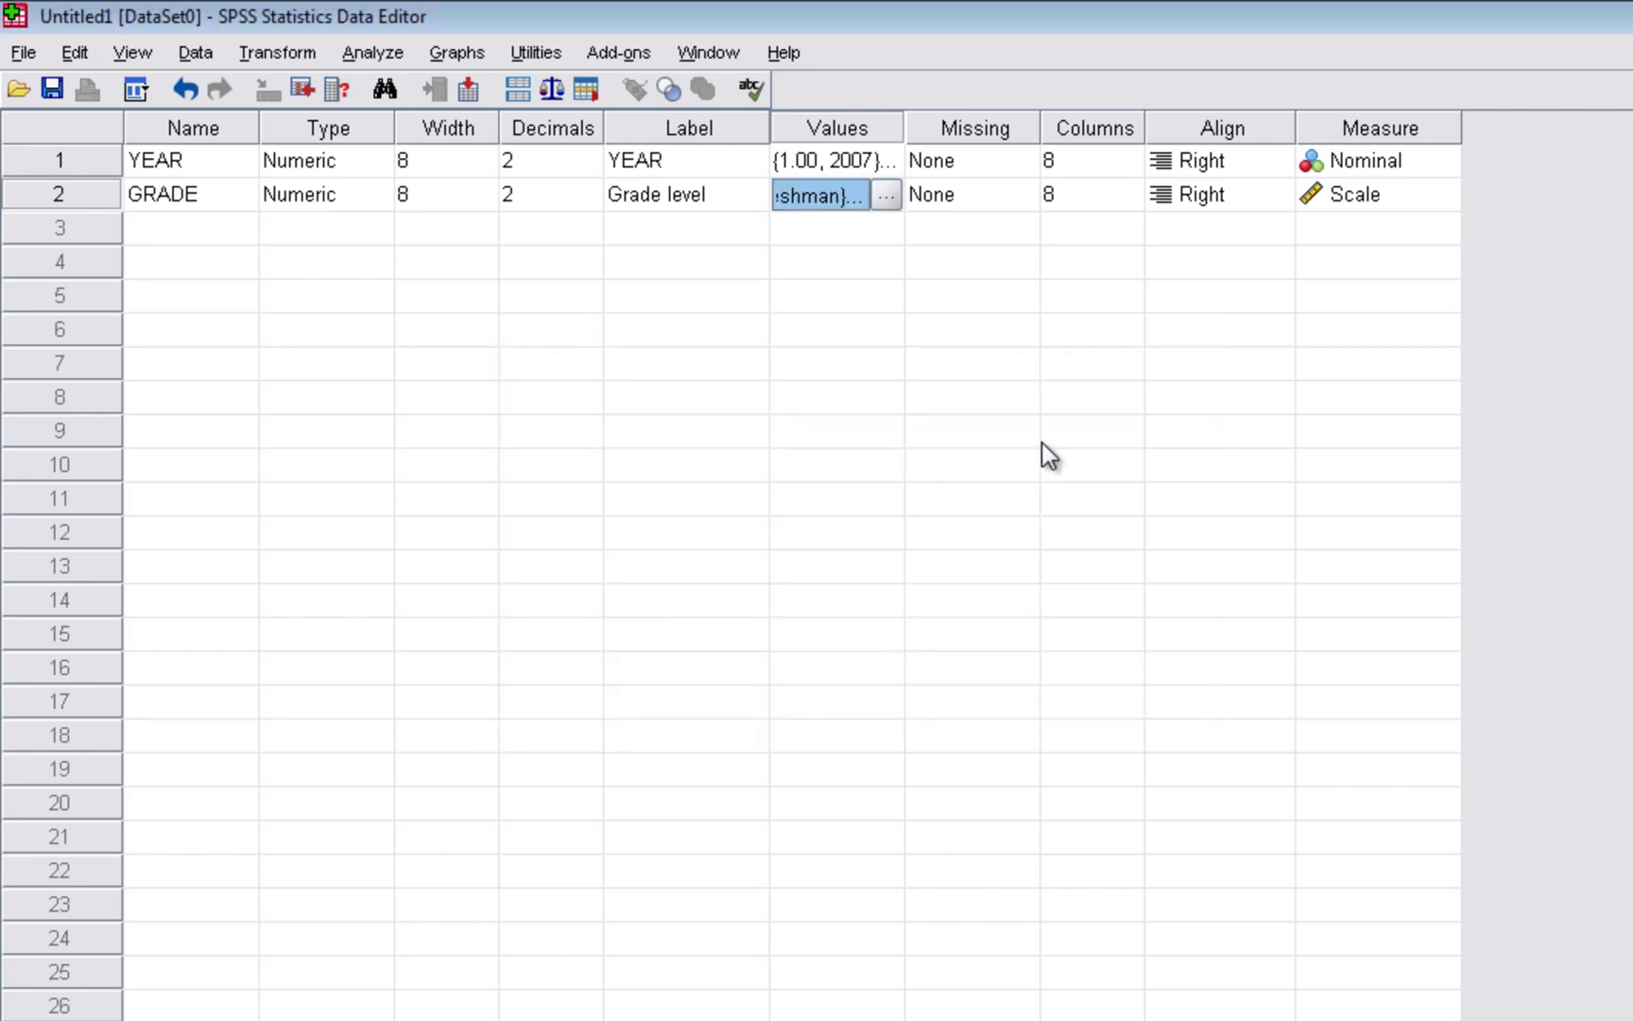
# Set the measurement level of the GRADE variable to Nominal
pyautogui.click(1418, 203)
pyautogui.click(1418, 203)
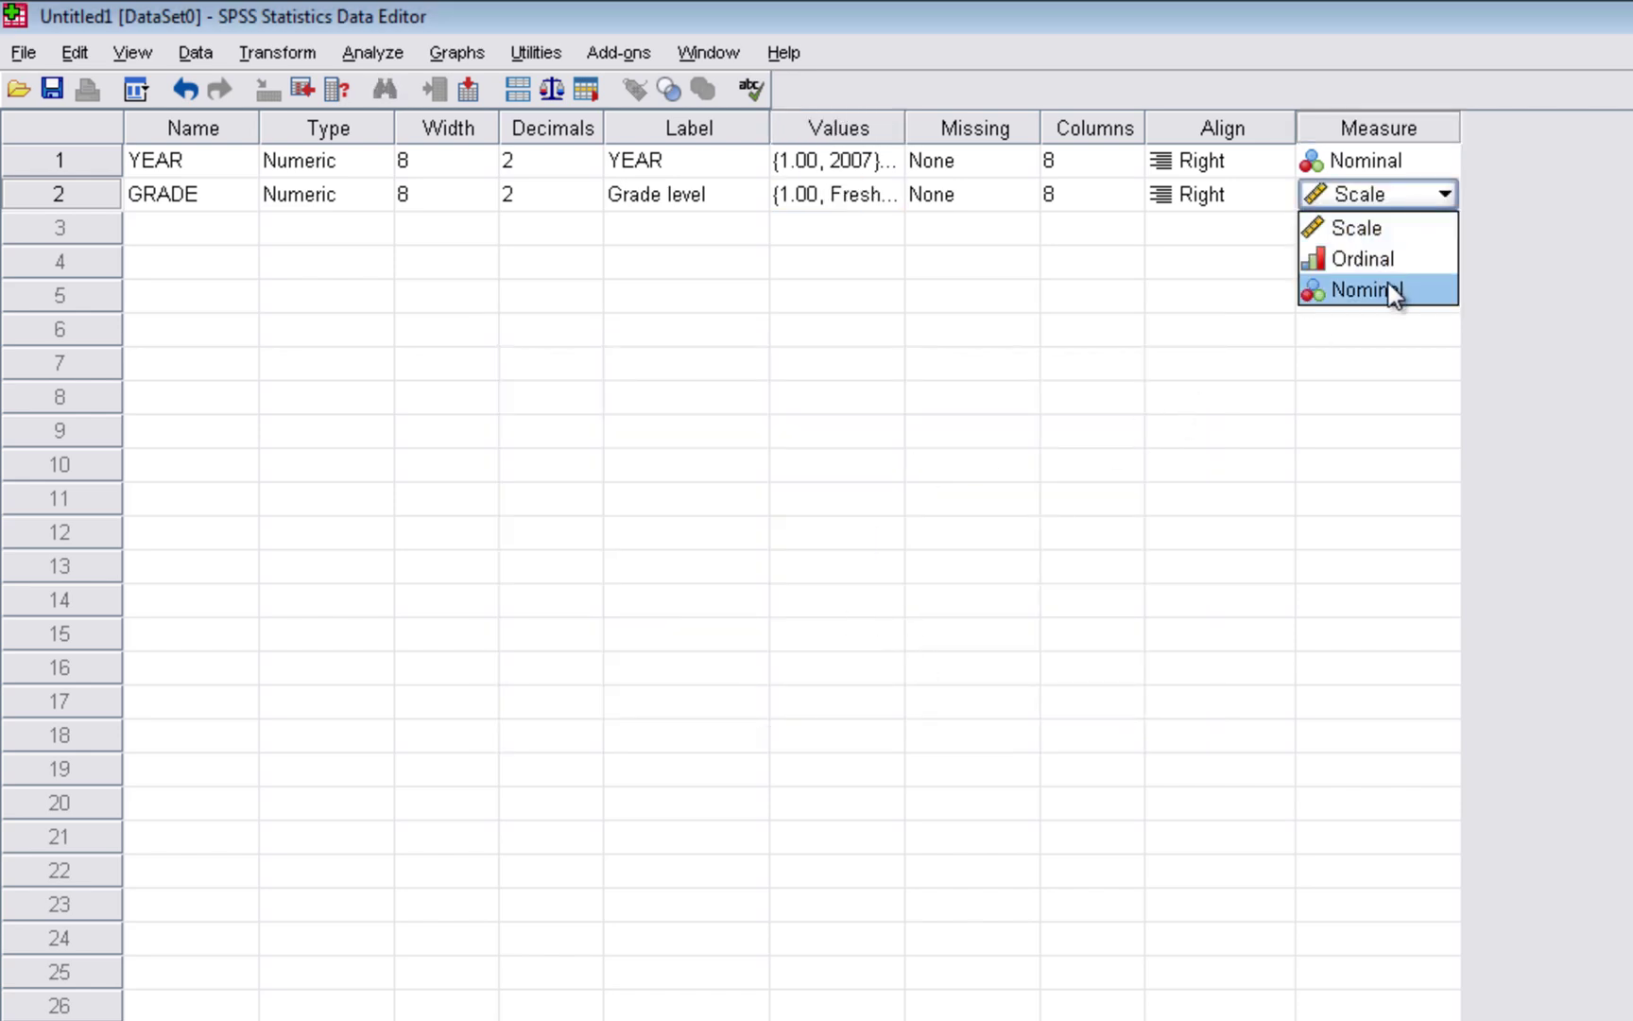
pyautogui.click(1347, 290)
# Define a third variable named FREQ with the label "student headcount"
pyautogui.click(187, 226)
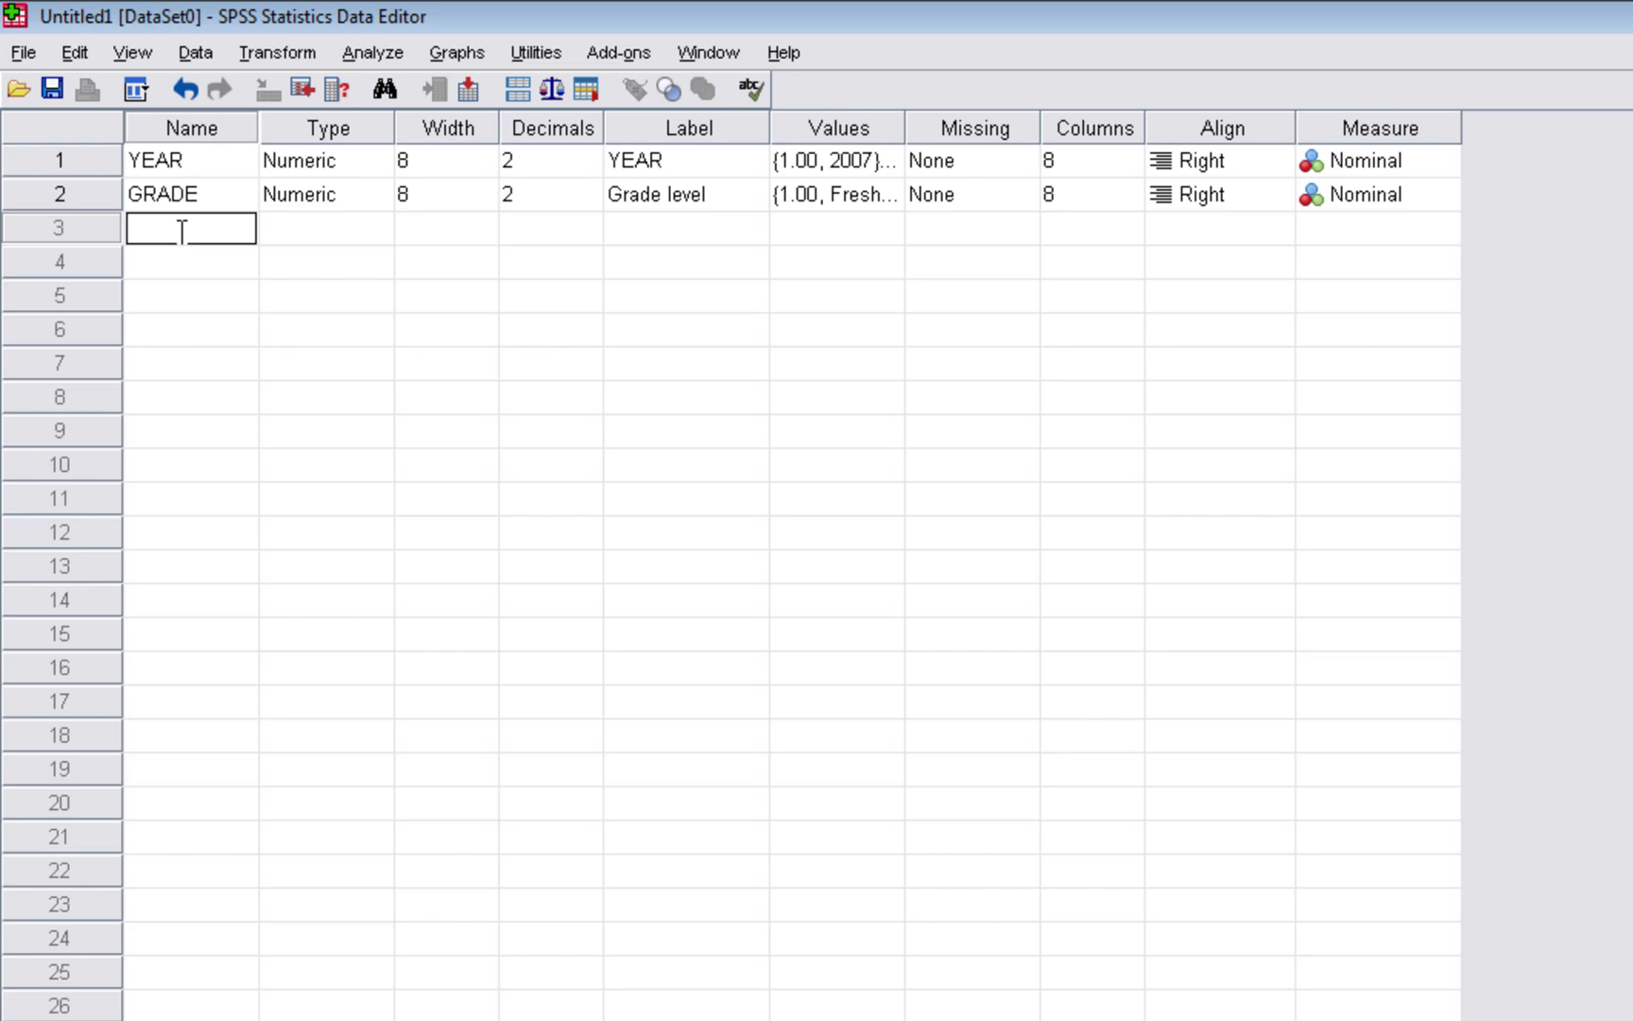
pyautogui.write('FREQ')
pyautogui.click(323, 229)
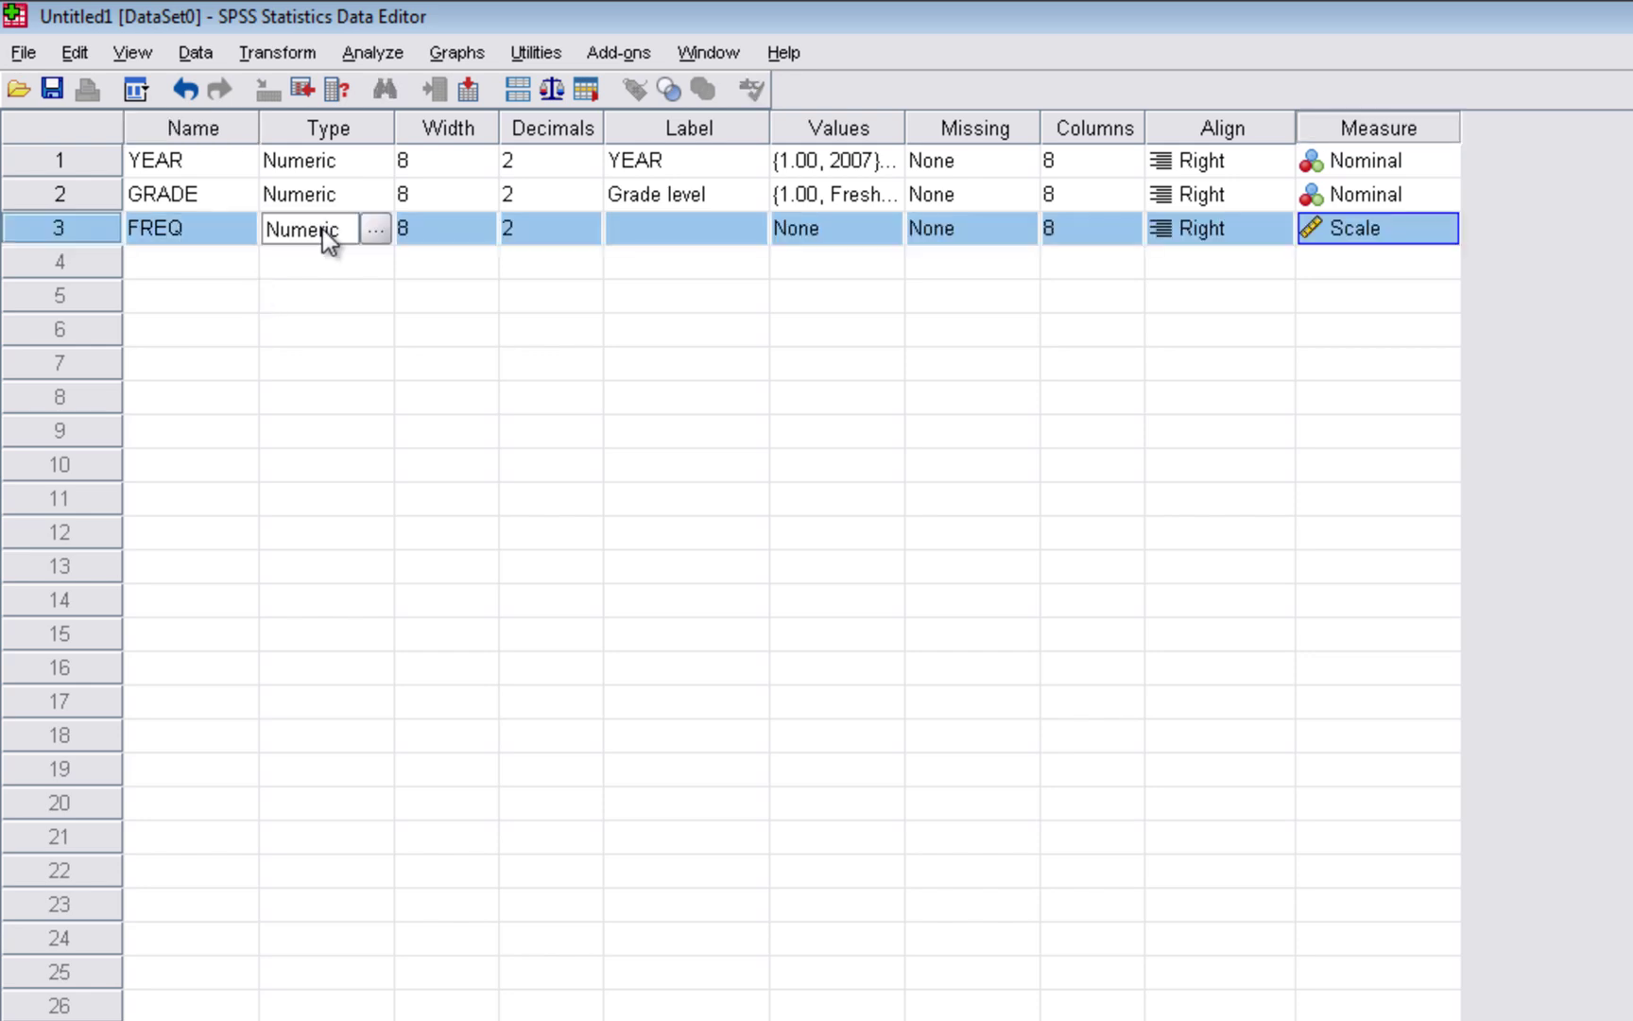
pyautogui.click(659, 228)
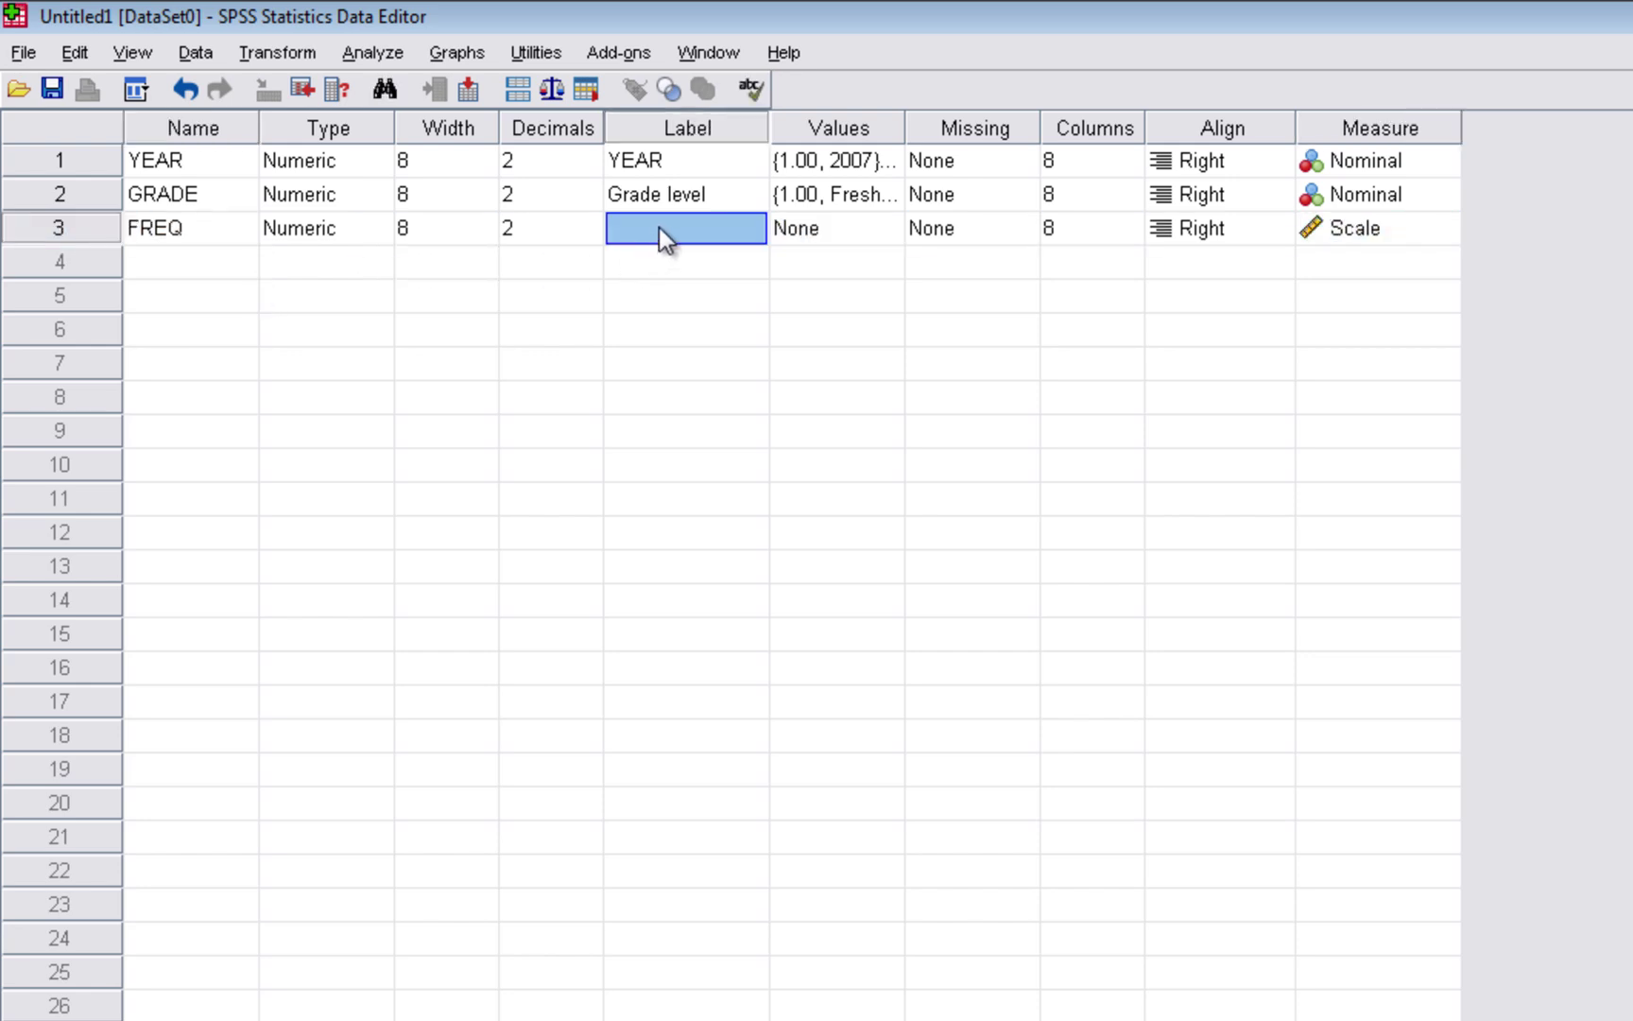
pyautogui.click(659, 227)
pyautogui.write('st')
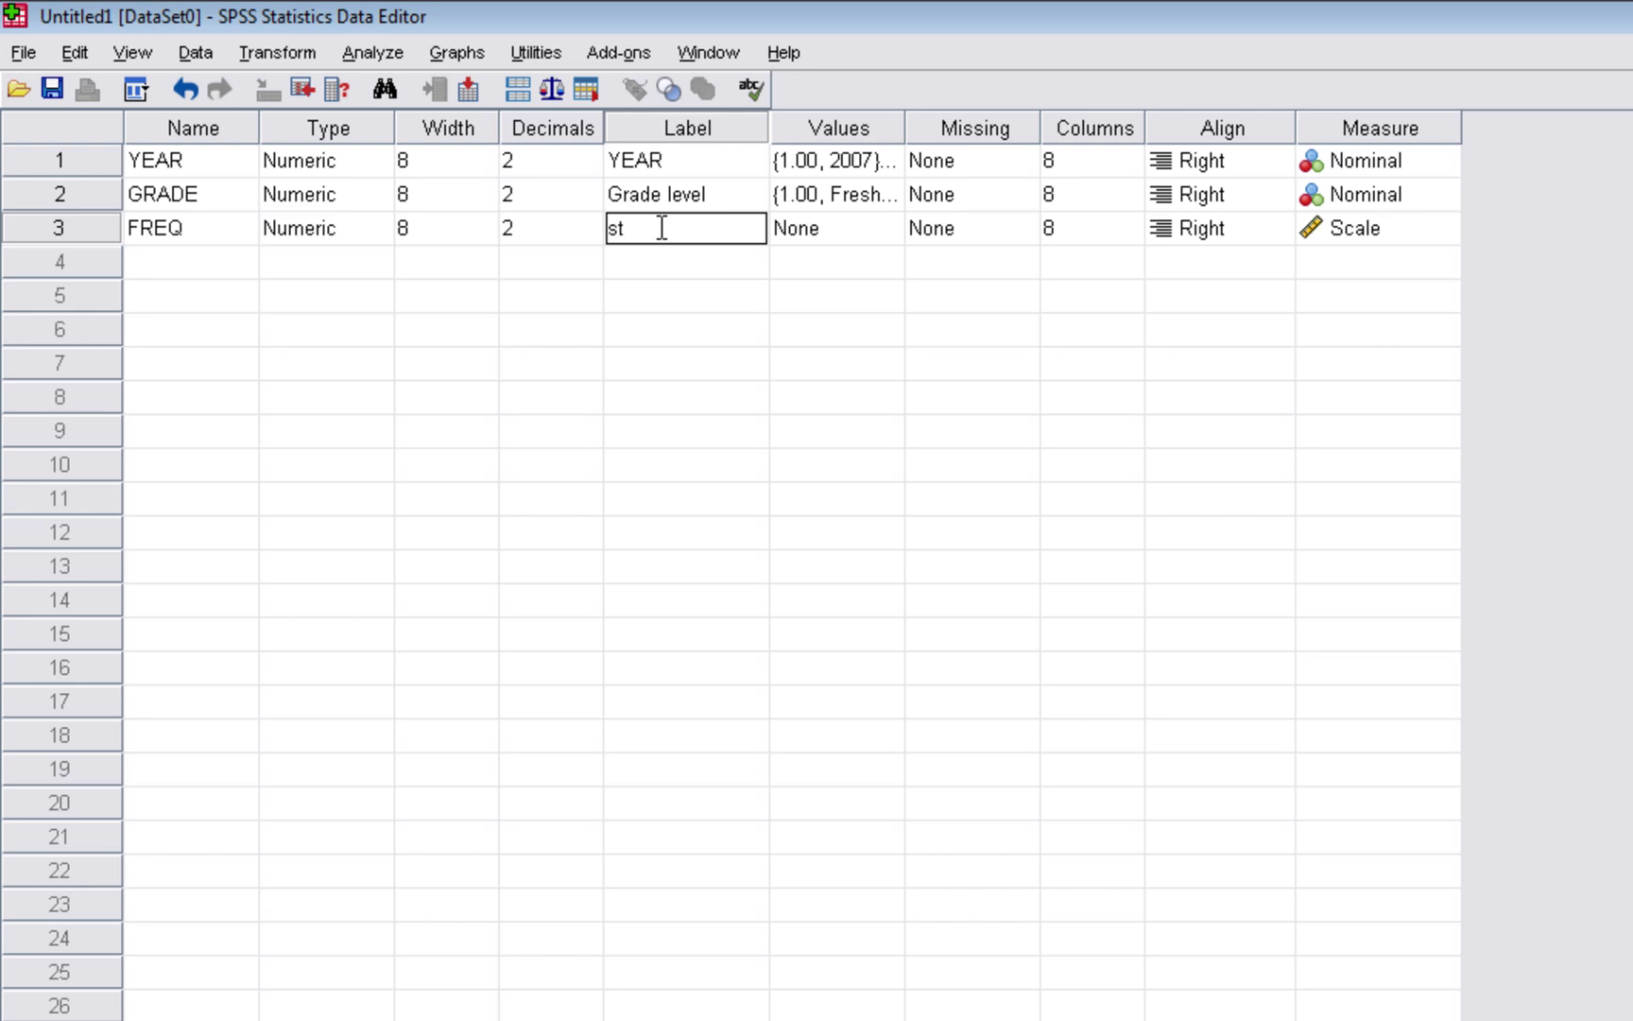
pyautogui.write('udent headcount')
pyautogui.press('Tab')
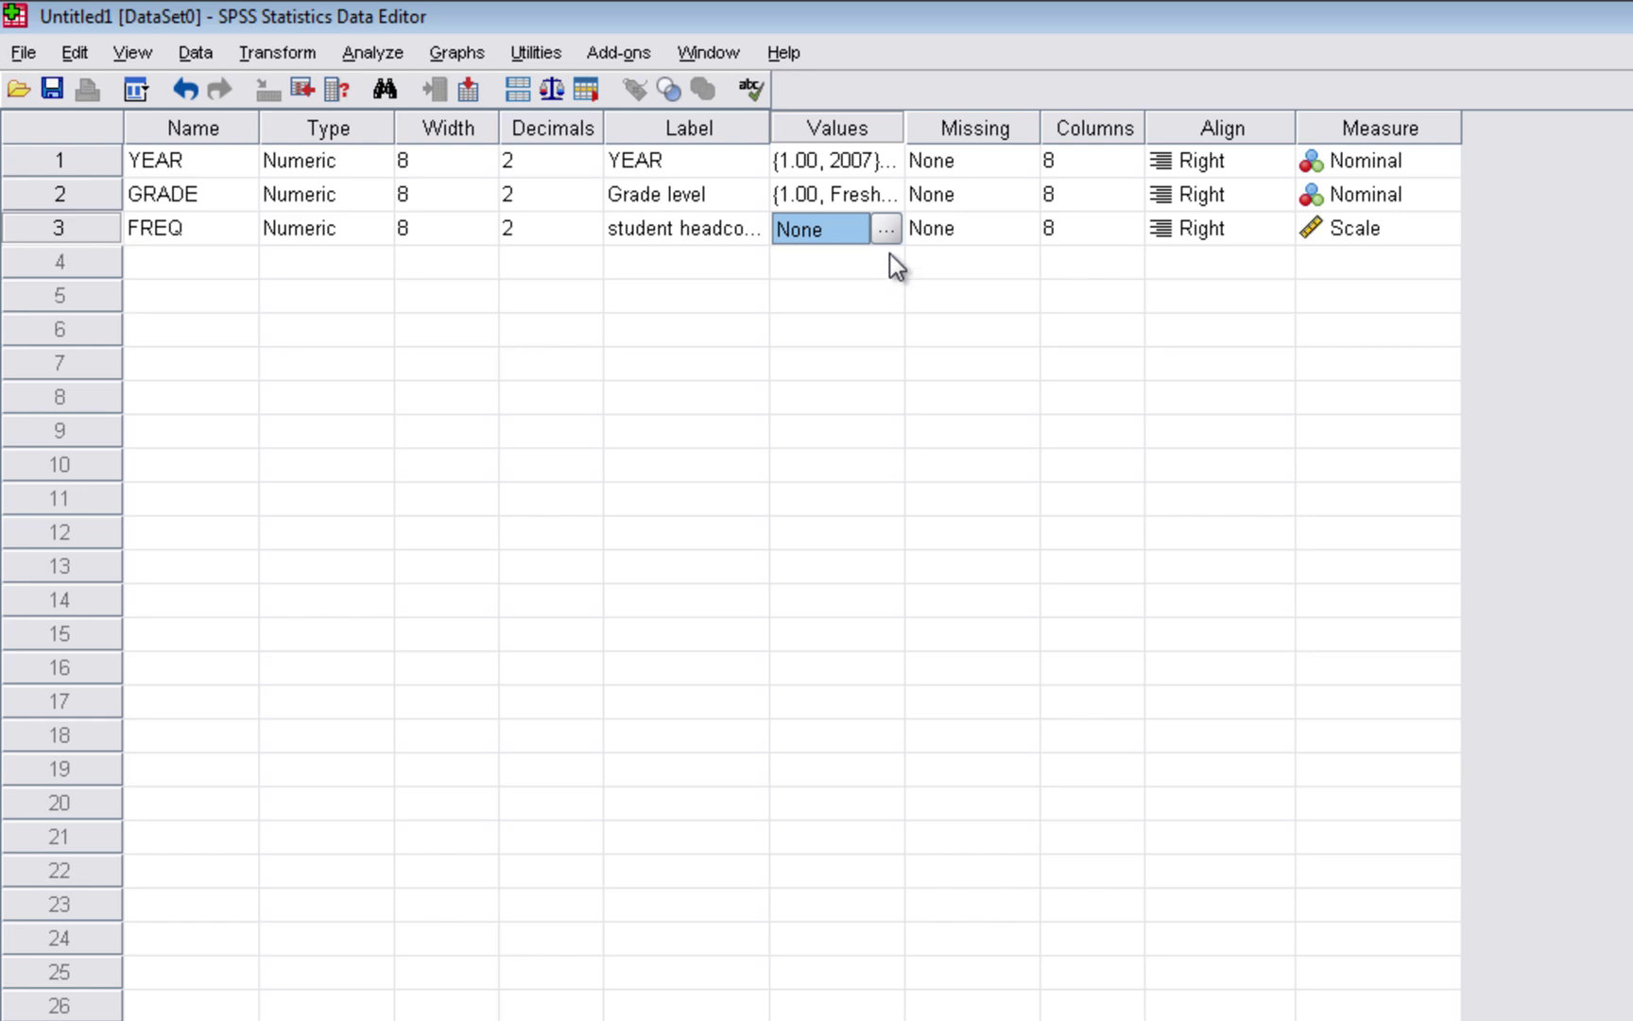
# Set the measurement level of the FREQ variable to Scale
pyautogui.click(1386, 238)
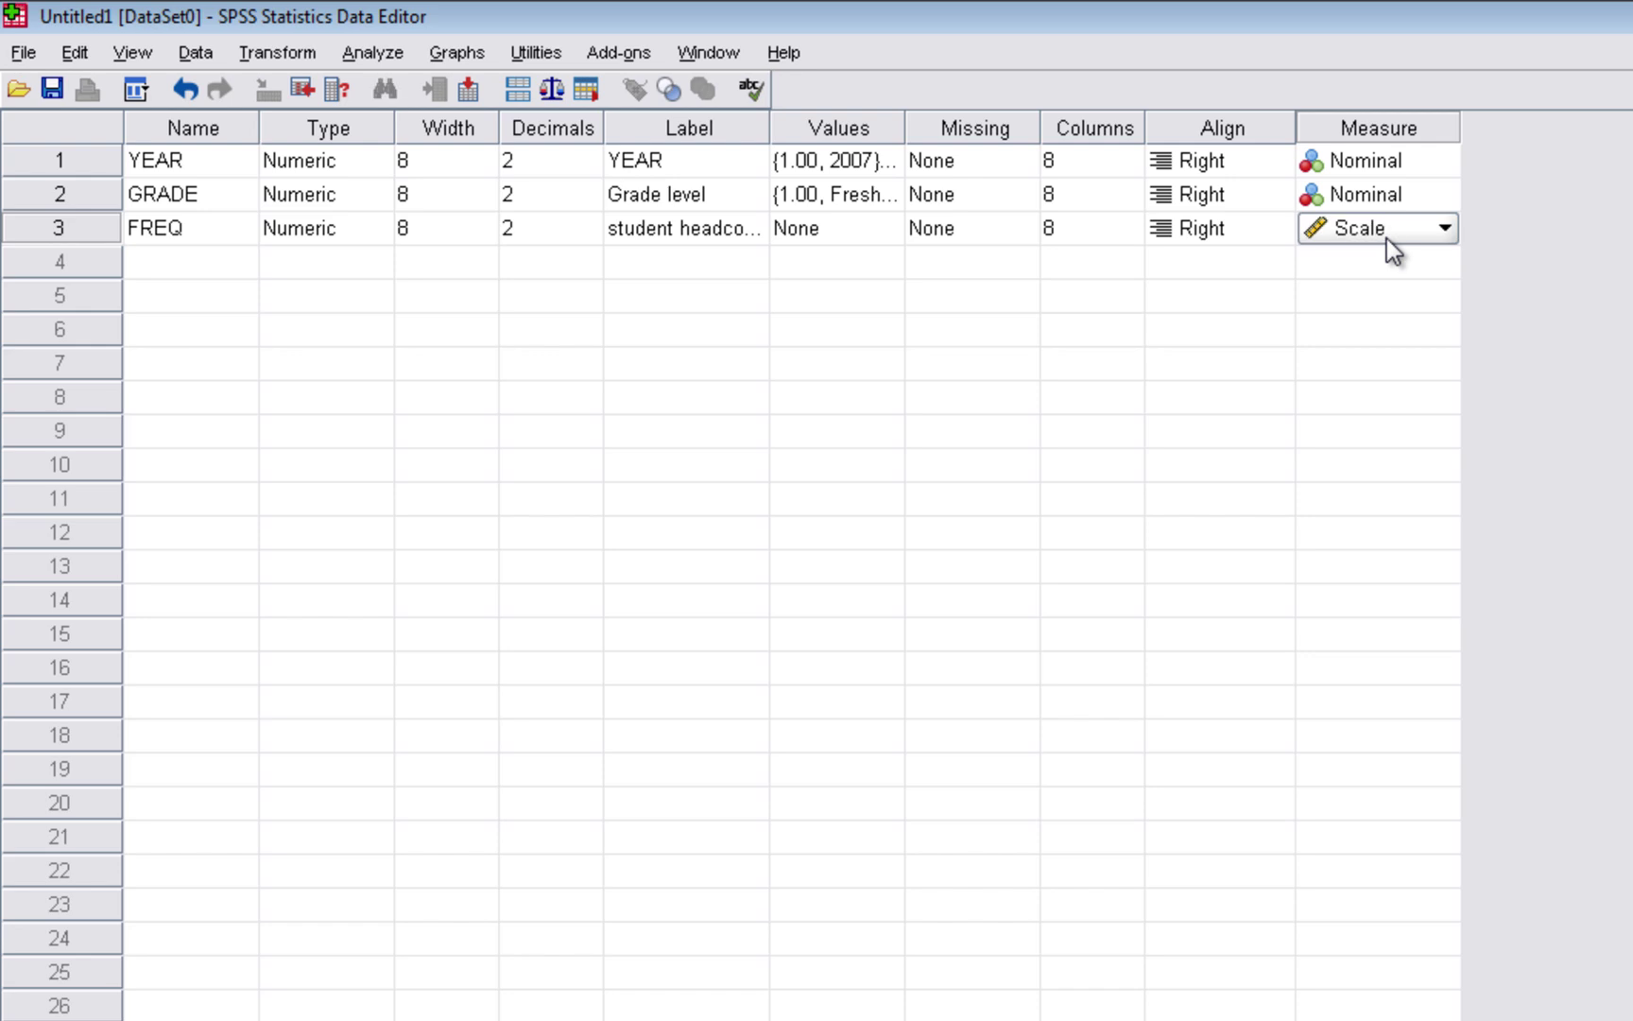
pyautogui.click(1399, 239)
pyautogui.click(1389, 261)
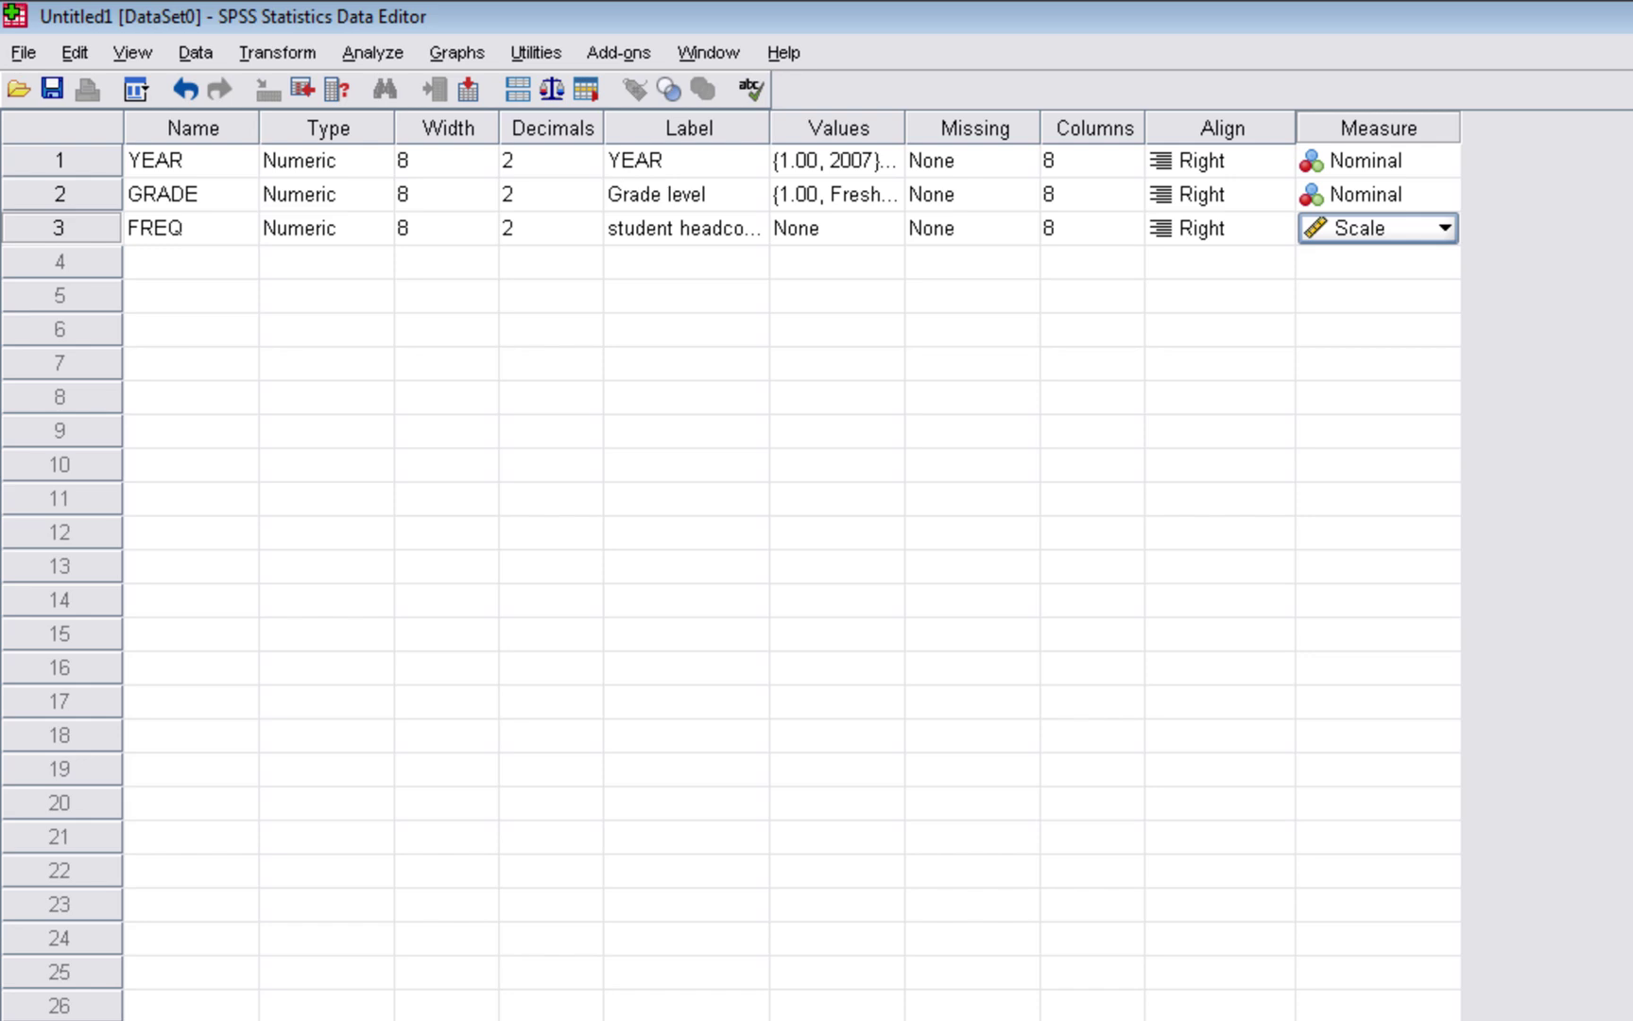
# Switch to the data grid and enter the YEAR code 1 for cases 1 through 5
pyautogui.hotkey('ctrl', 't')
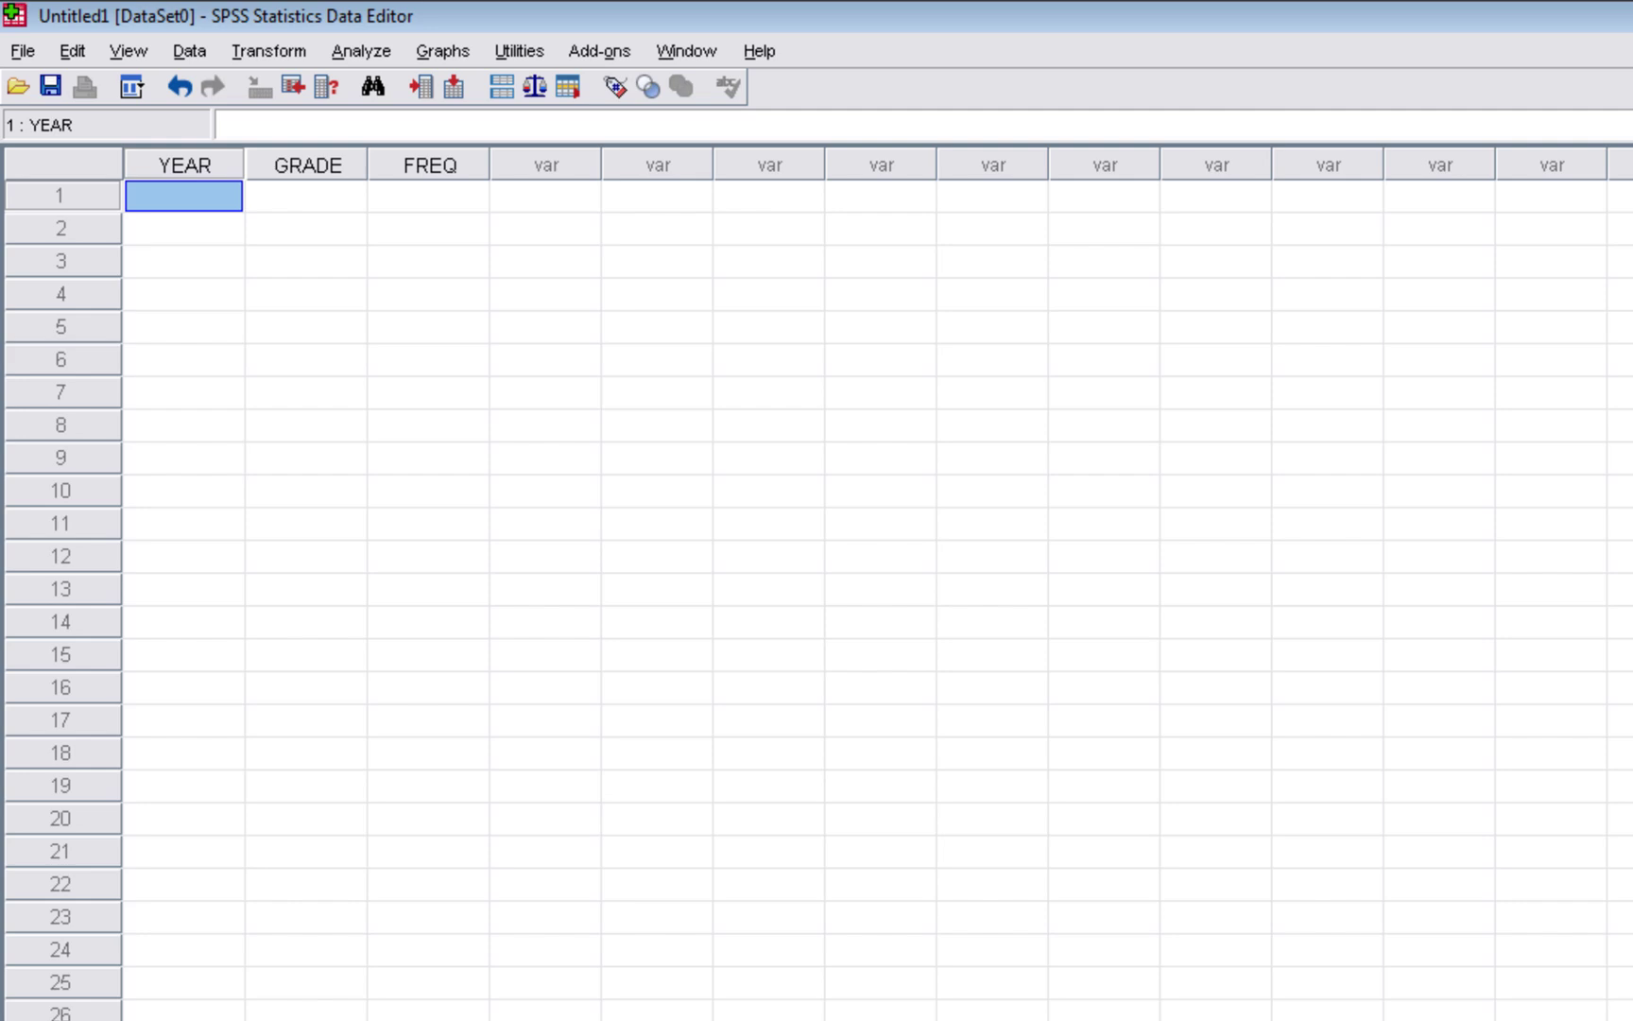
pyautogui.write('1')
pyautogui.press('Return')
pyautogui.write('1')
pyautogui.press('Return')
pyautogui.write('1')
pyautogui.press('Return')
pyautogui.write('1')
pyautogui.press('Return')
pyautogui.write('1')
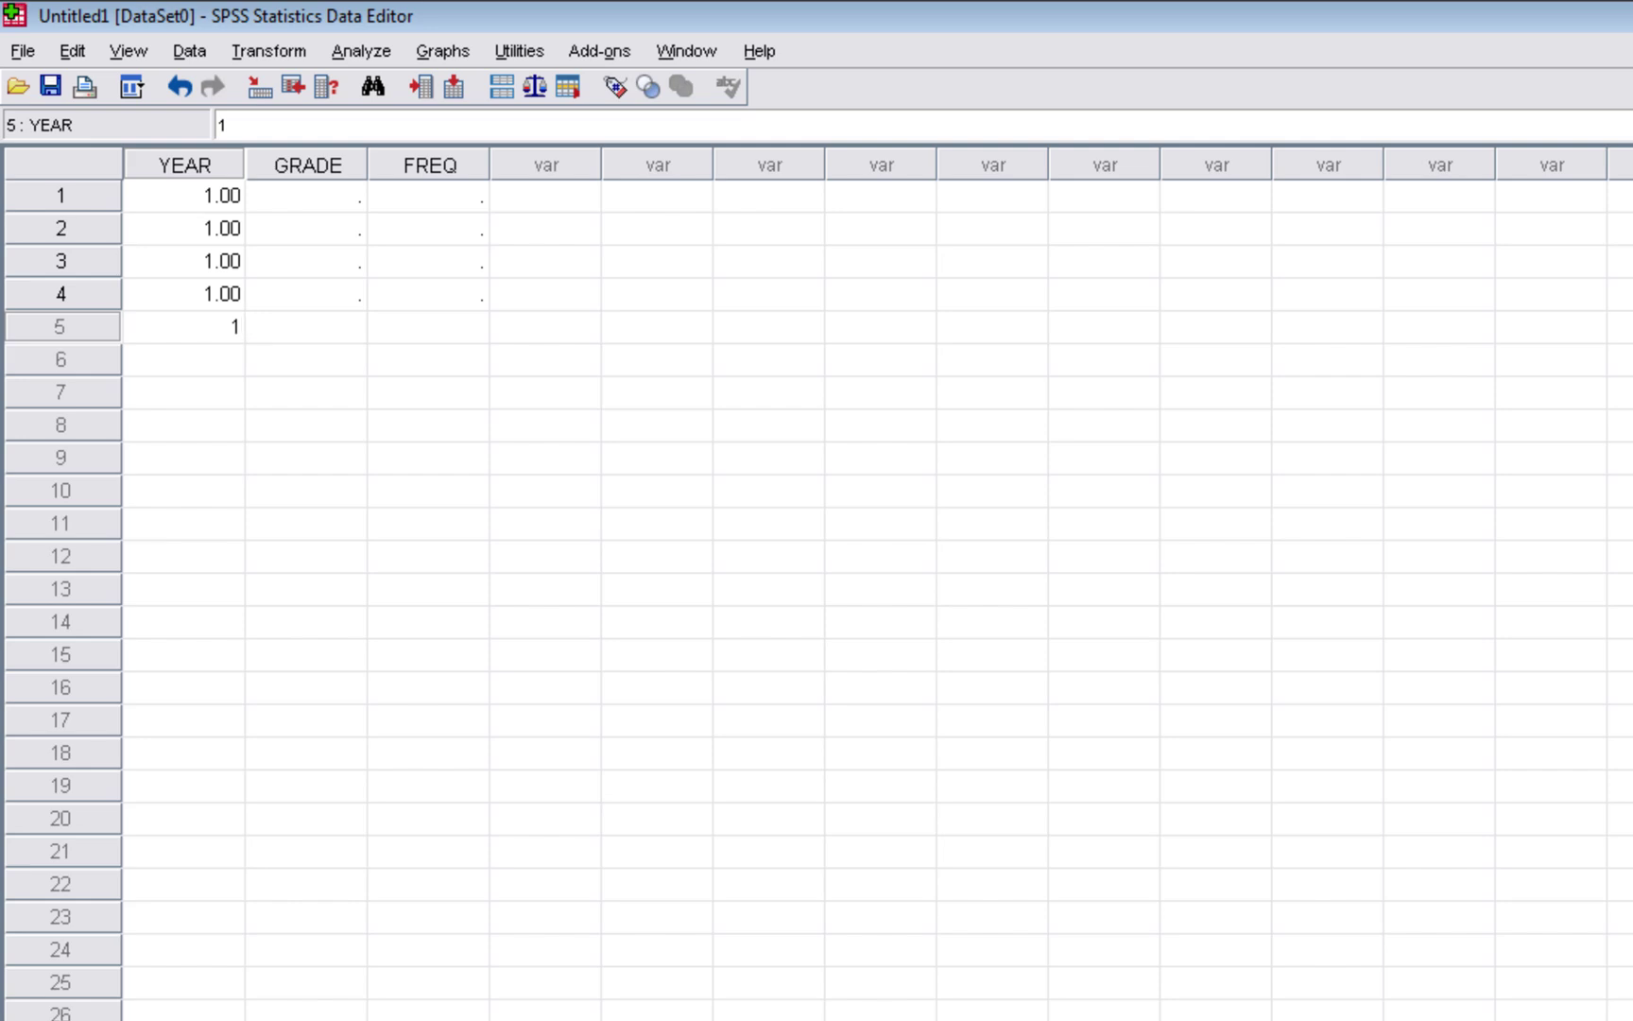
# Enter the GRADE codes 1, 2, 3, 4 and 5 for cases 1 through 5
pyautogui.click(329, 199)
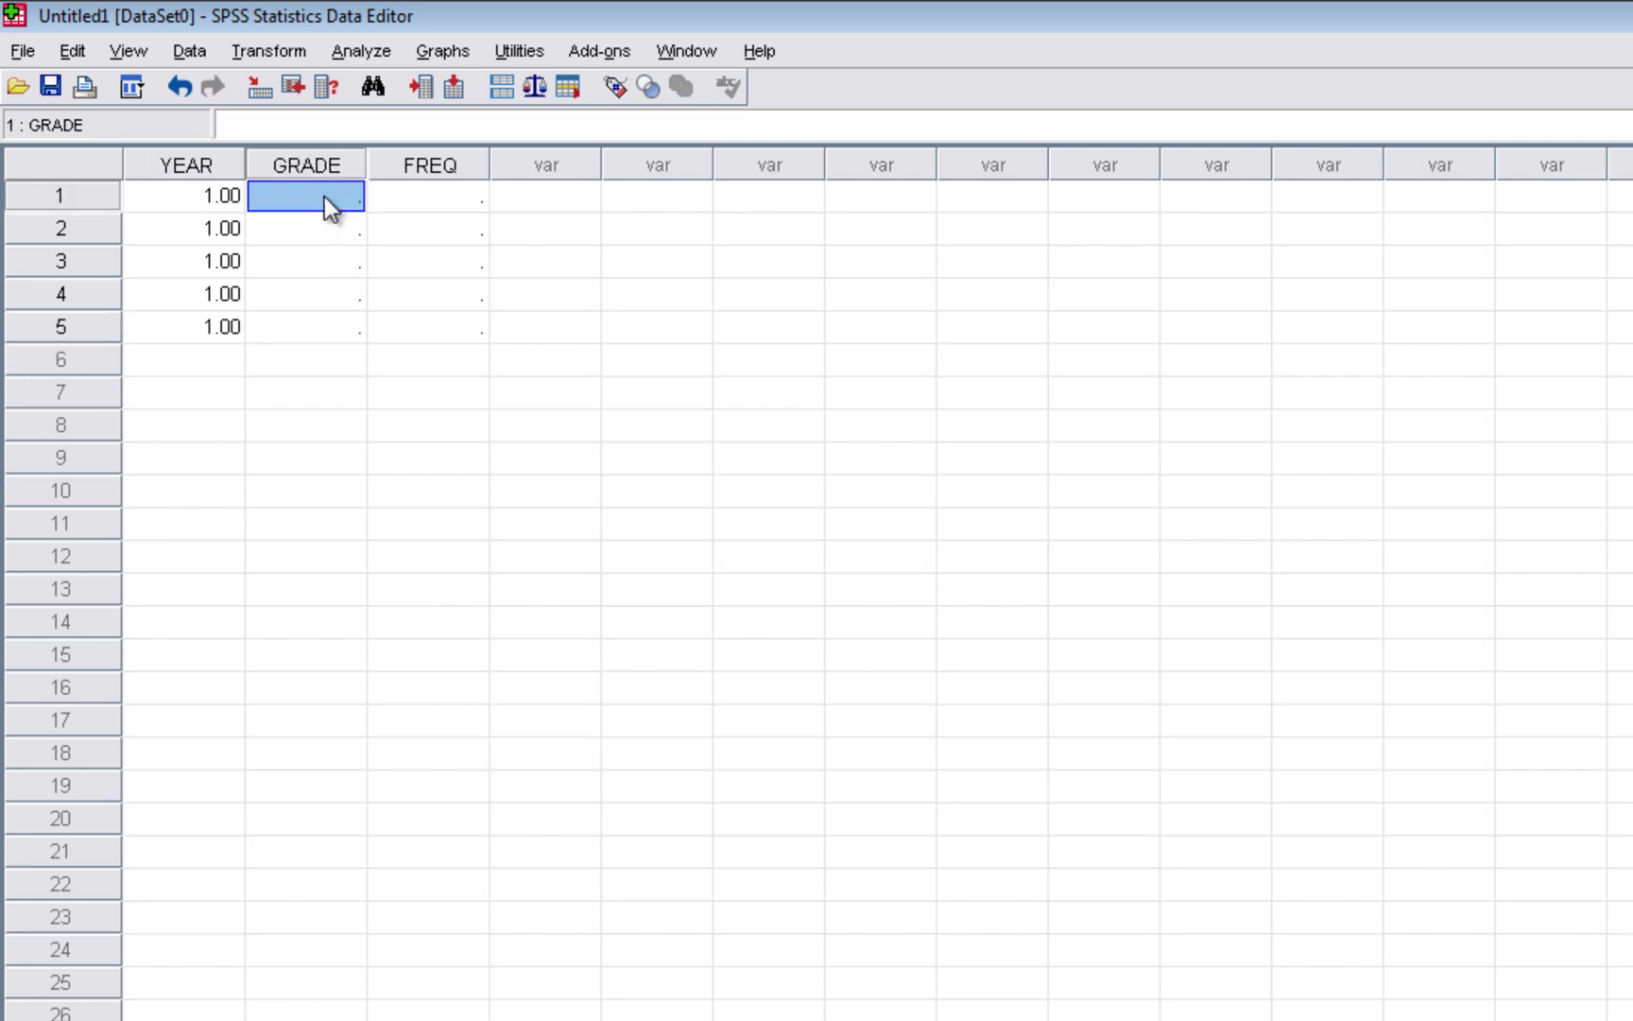
pyautogui.write('1')
pyautogui.press('Return')
pyautogui.write('2')
pyautogui.press('Return')
pyautogui.write('3')
pyautogui.press('Return')
pyautogui.write('4')
pyautogui.press('Return')
pyautogui.write('5')
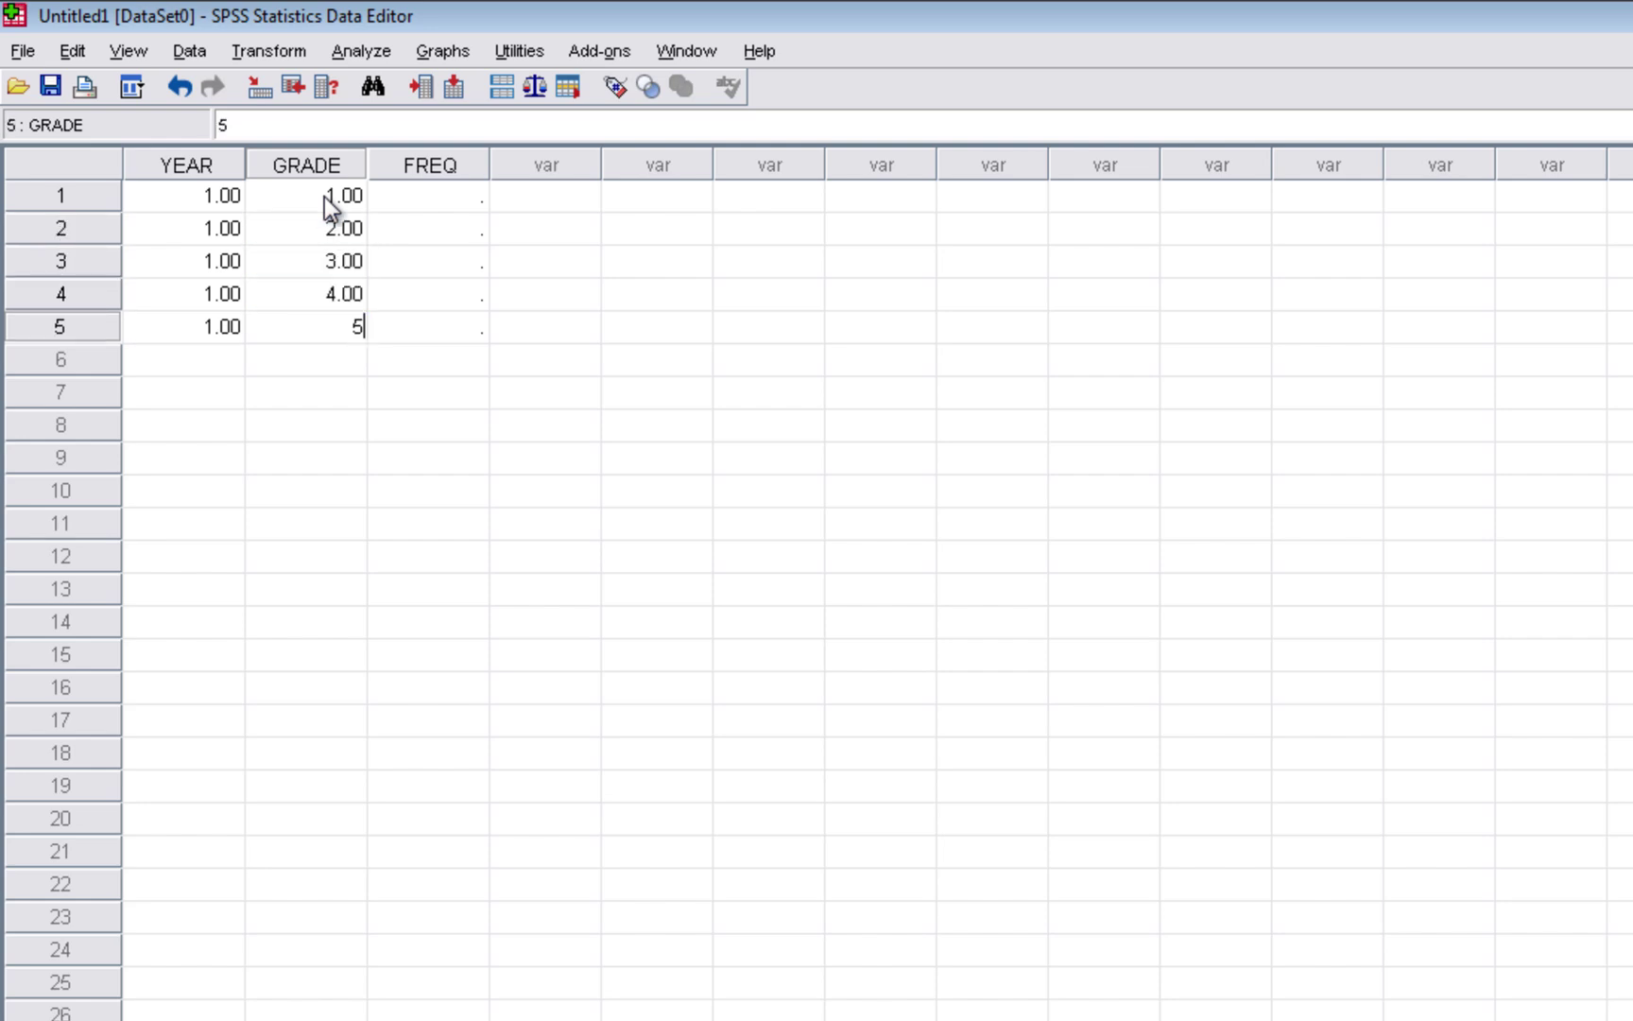
pyautogui.press('Return')
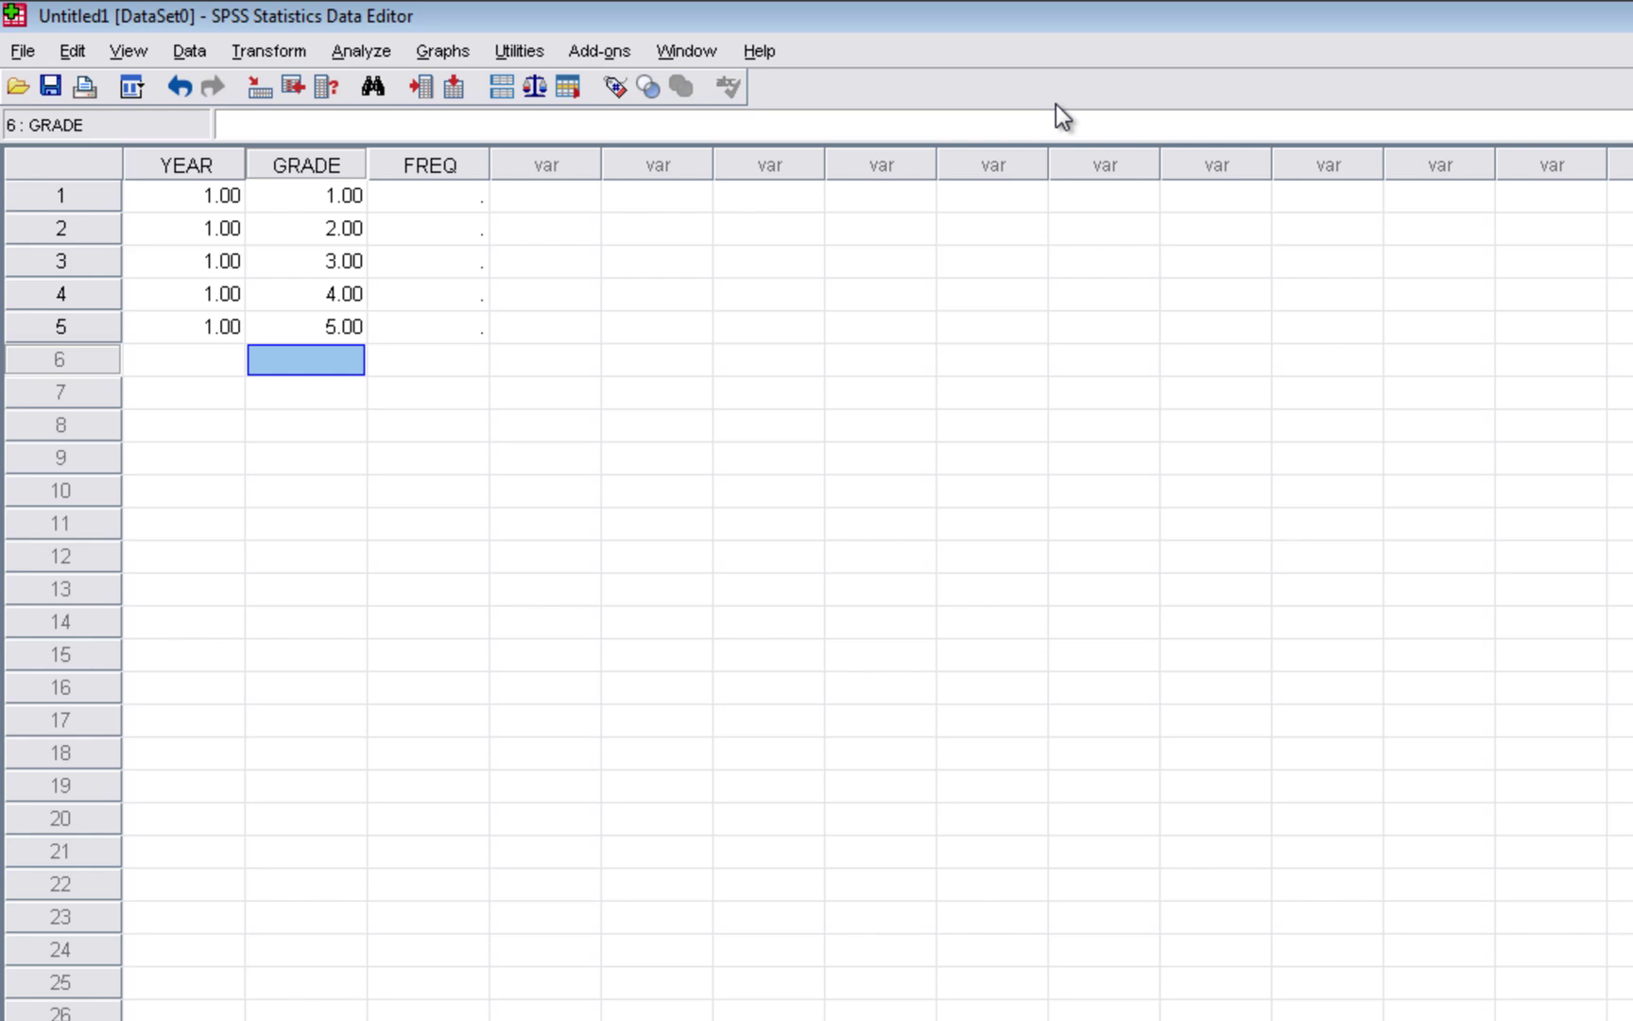
# Enter the YEAR code 2 for cases 6 through 10
pyautogui.click(174, 358)
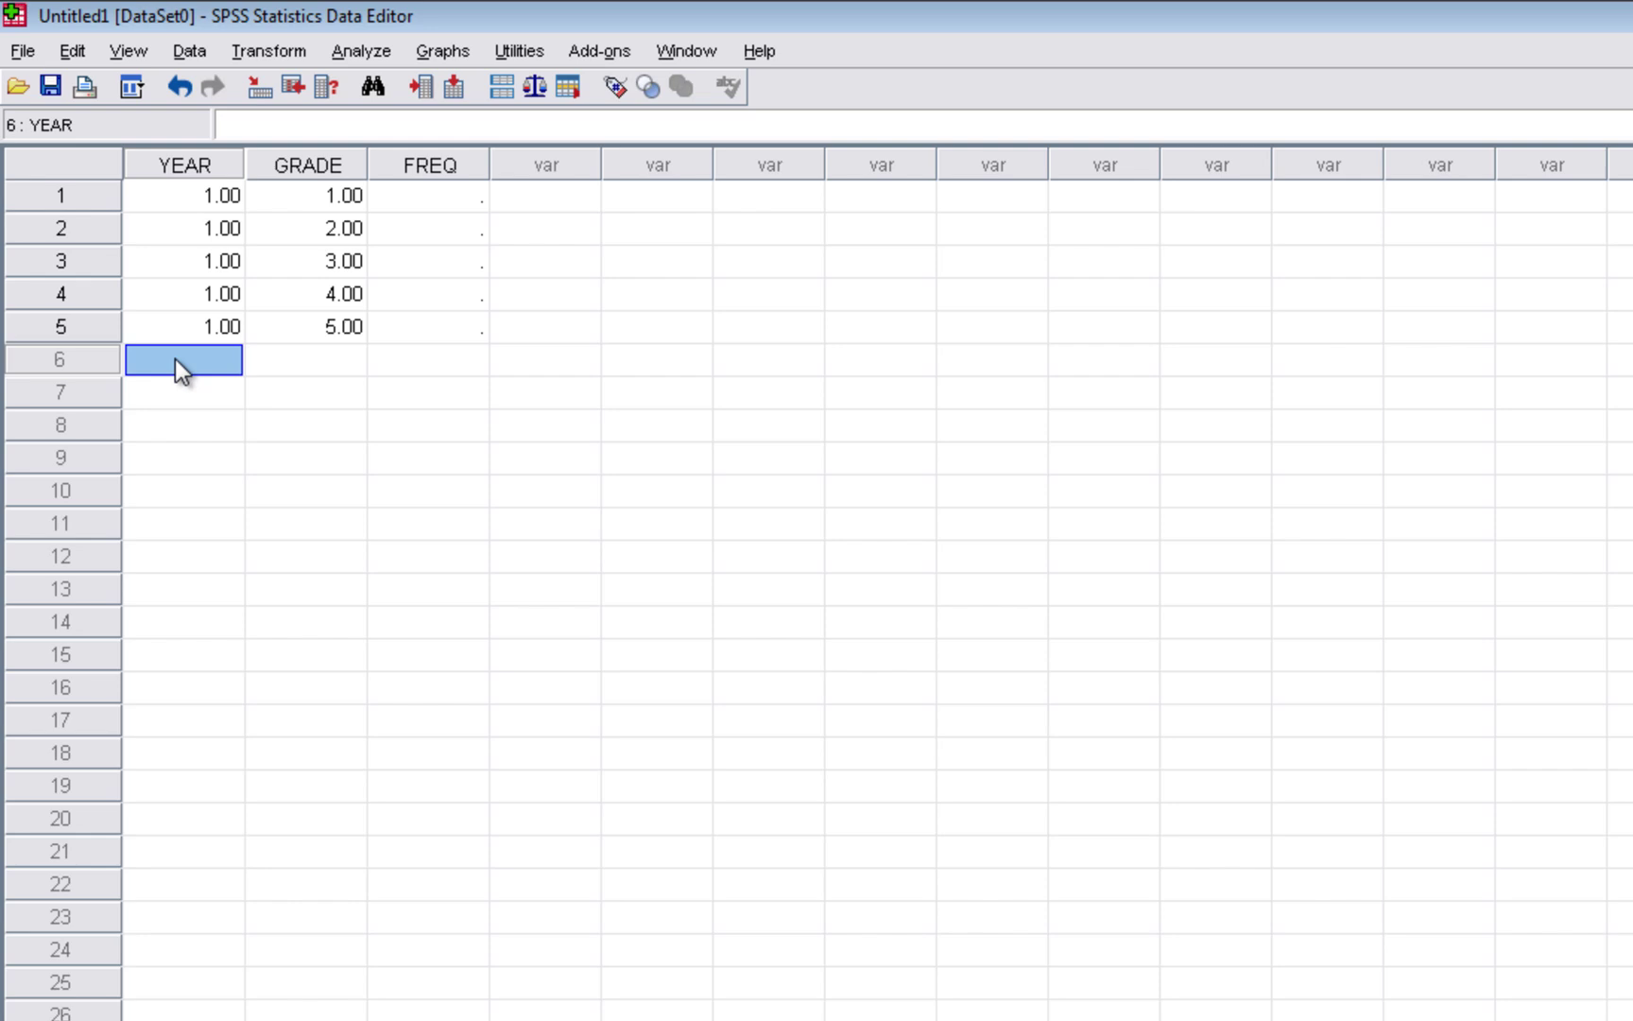
pyautogui.write('2')
pyautogui.press('Return')
pyautogui.write('2')
pyautogui.press('Return')
pyautogui.write('2')
pyautogui.press('Return')
pyautogui.write('2')
pyautogui.press('Return')
pyautogui.write('2')
pyautogui.press('Return')
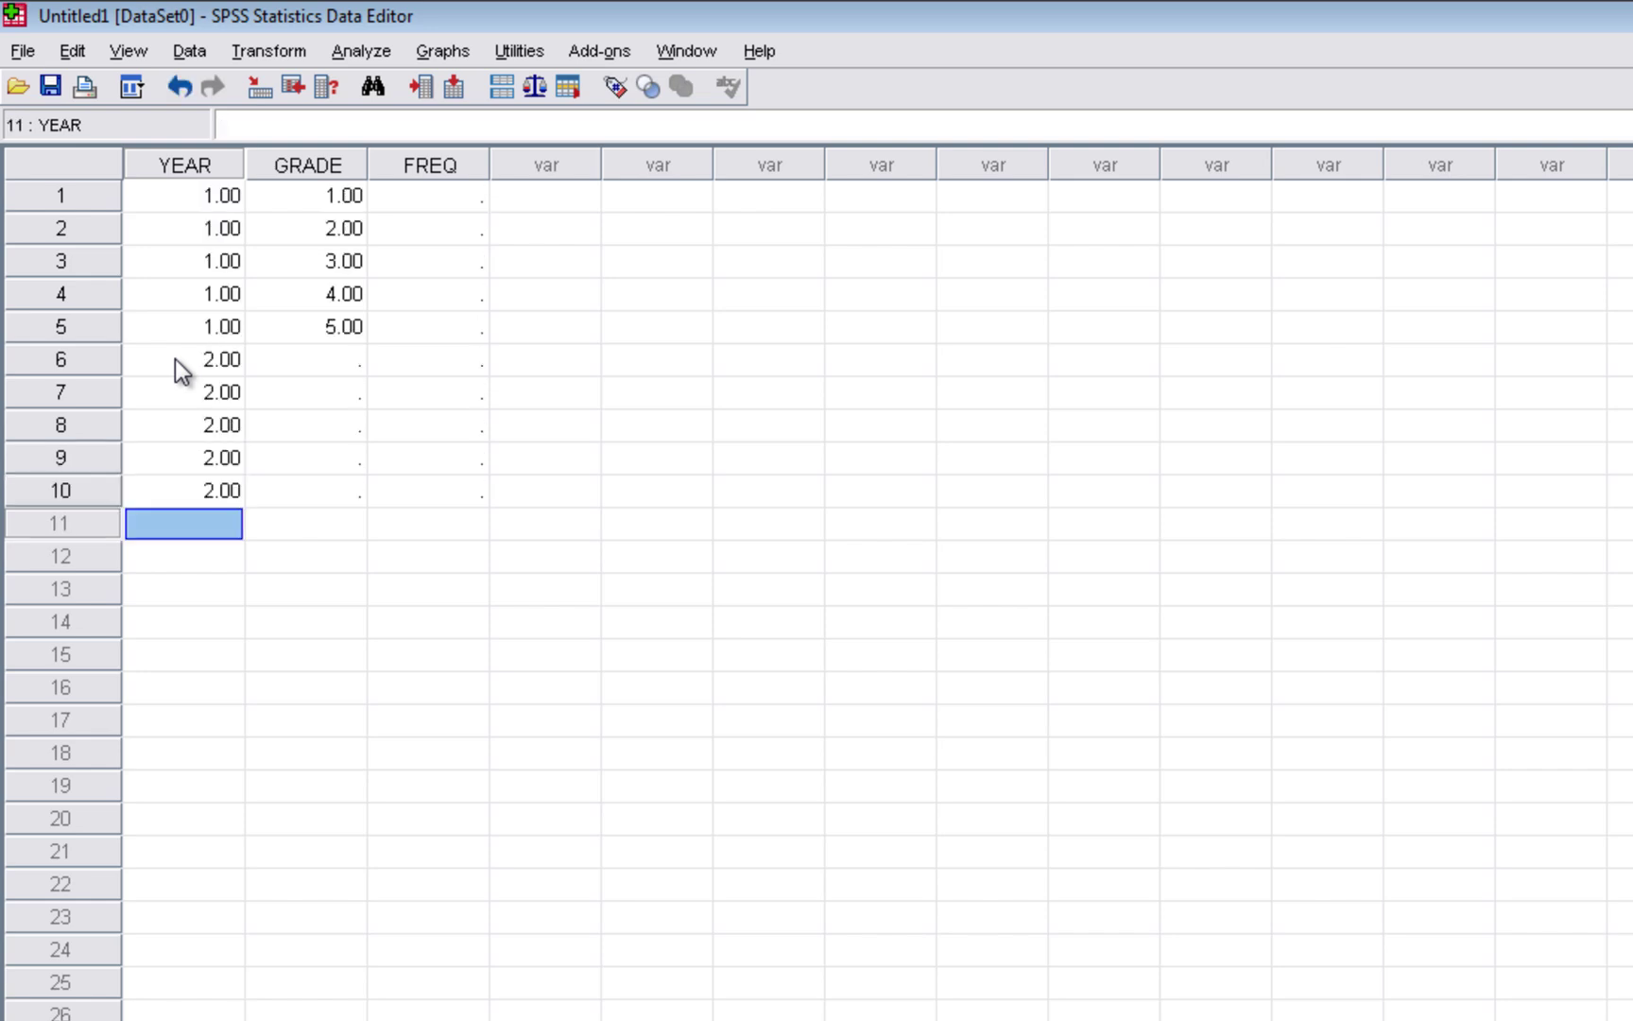
# Enter the YEAR code 3 for cases 11 through 15
pyautogui.write('3 3')
pyautogui.press('Return')
pyautogui.write('3')
pyautogui.press('Return')
pyautogui.write('3')
pyautogui.press('Return')
pyautogui.write('3')
pyautogui.press('Return')
# Enter the YEAR code 4 for cases 16 through 20
pyautogui.write('4')
pyautogui.press('Return')
pyautogui.write('4')
pyautogui.press('Return')
pyautogui.write('4')
pyautogui.press('Return')
pyautogui.write('4')
pyautogui.press('Return')
pyautogui.write('4')
pyautogui.press('Return')
# Enter the YEAR code 5 for cases 21 through 25
pyautogui.write('5')
pyautogui.press('Return')
pyautogui.write('5')
pyautogui.press('Return')
pyautogui.write('5')
pyautogui.press('Return')
pyautogui.write('5')
pyautogui.press('Return')
pyautogui.write('5')
pyautogui.press('Return')
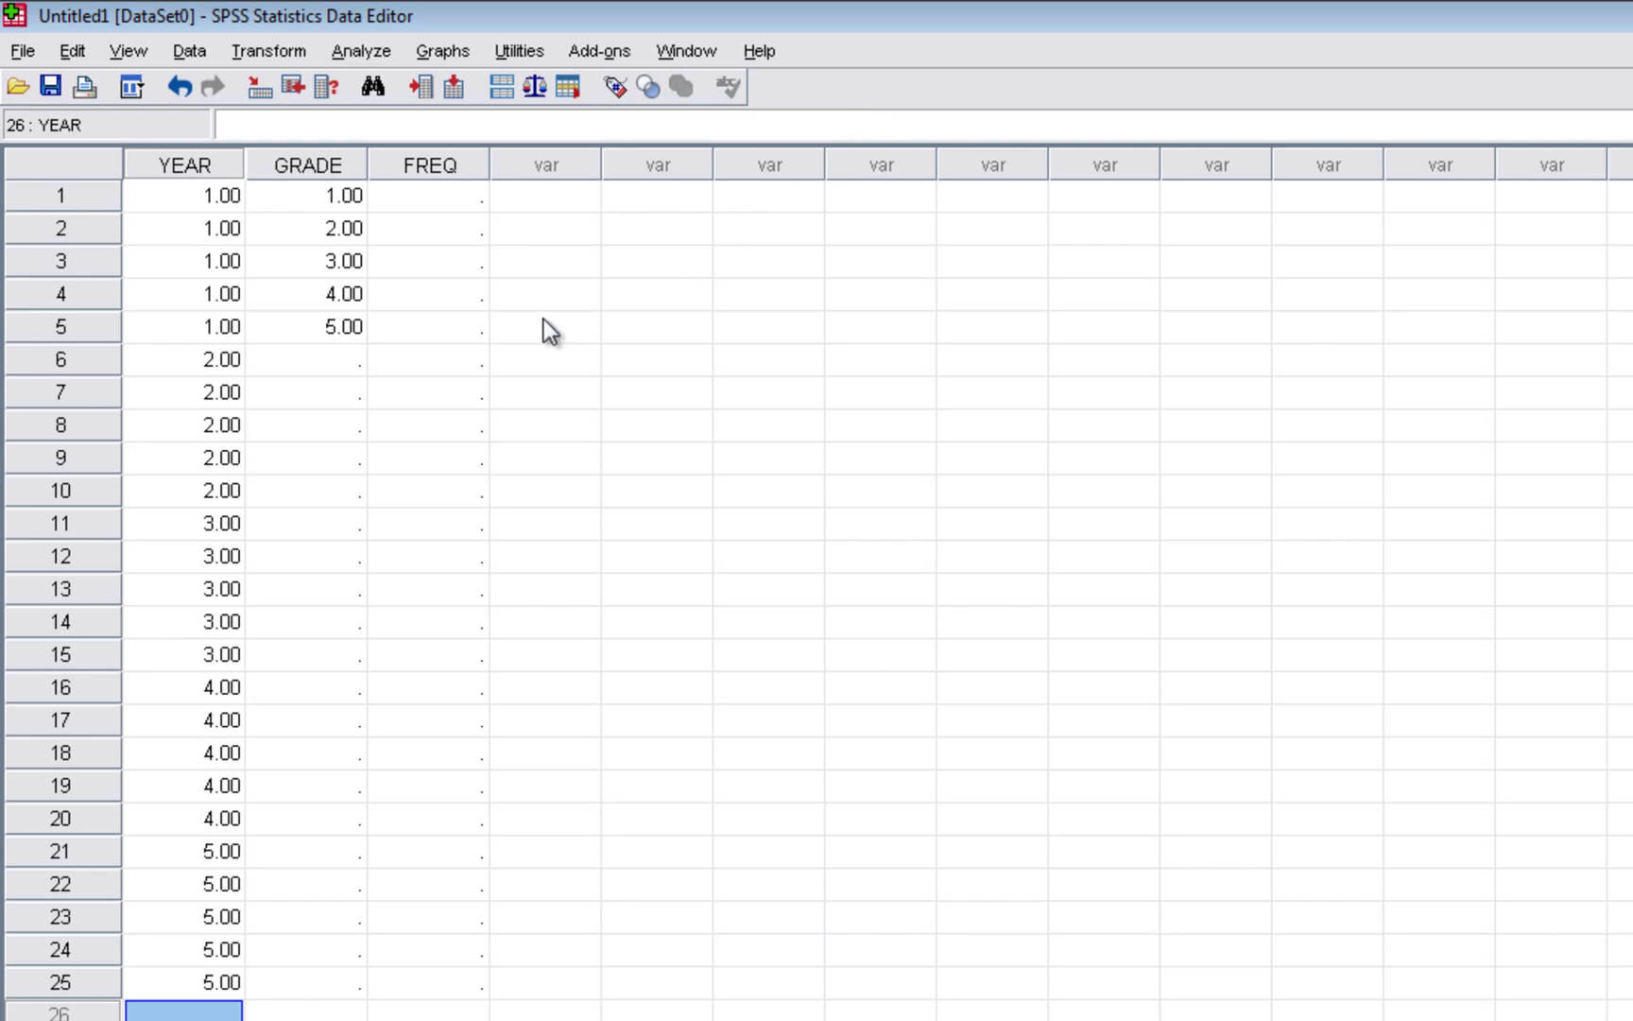
# Enter the GRADE codes 1 through 5 in sequence for cases 6 through 10
pyautogui.click(310, 363)
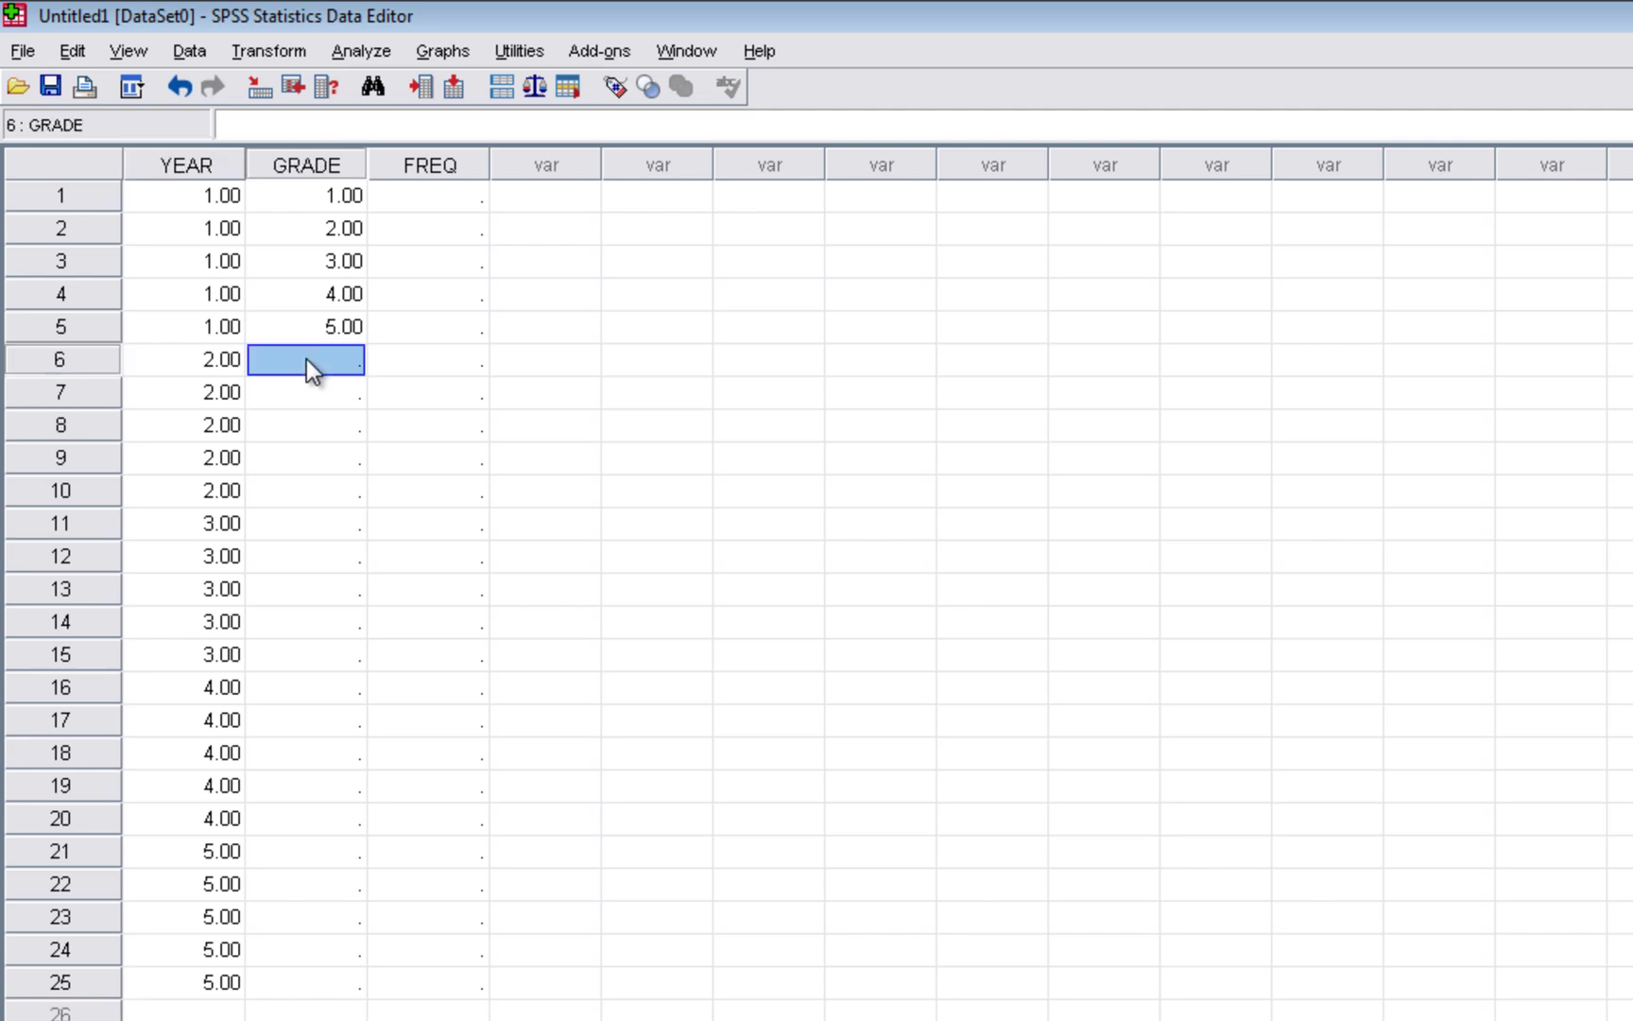
pyautogui.write('1')
pyautogui.press('Return')
pyautogui.write('3')
pyautogui.press('Return')
pyautogui.write('4')
pyautogui.press('Return')
pyautogui.write('5')
pyautogui.press('Return')
# Copy the GRADE codes of cases 6–10 into cases 11–15, 16–20 and 21–25
pyautogui.moveTo(307, 358); pyautogui.dragTo(311, 489)
pyautogui.hotkey('ctrl', 'c')
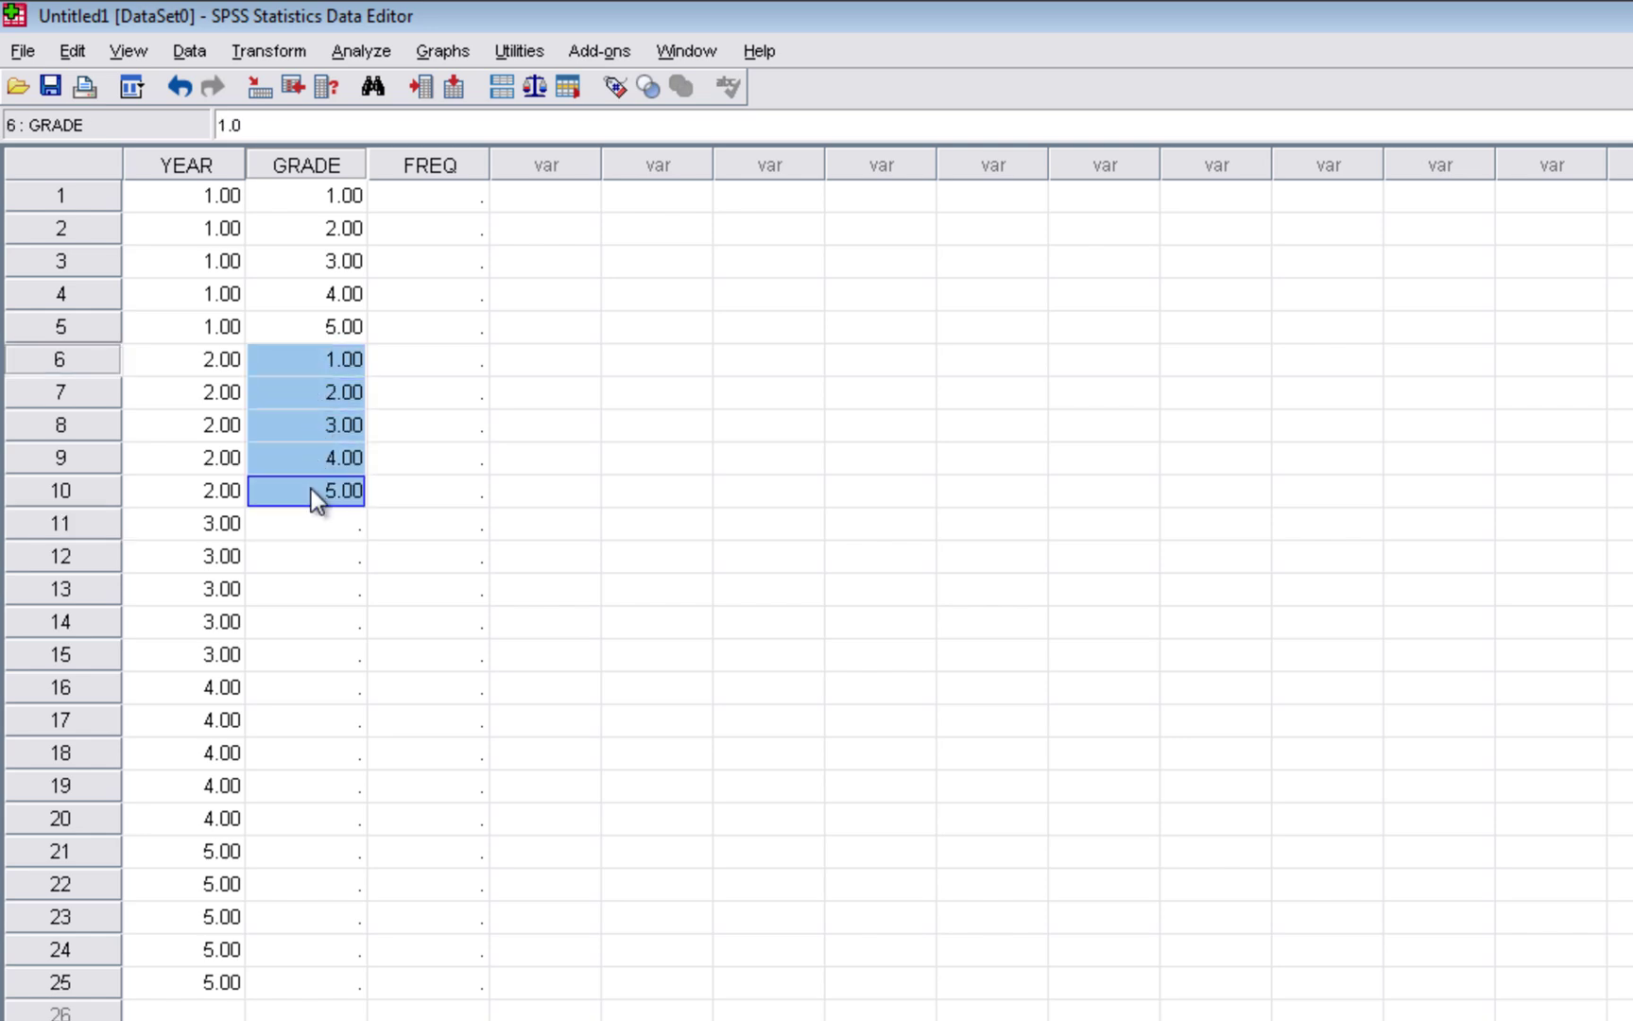
pyautogui.click(314, 524)
pyautogui.hotkey('ctrl', 'v')
pyautogui.click(318, 684)
pyautogui.hotkey('ctrl', 'v')
pyautogui.click(325, 850)
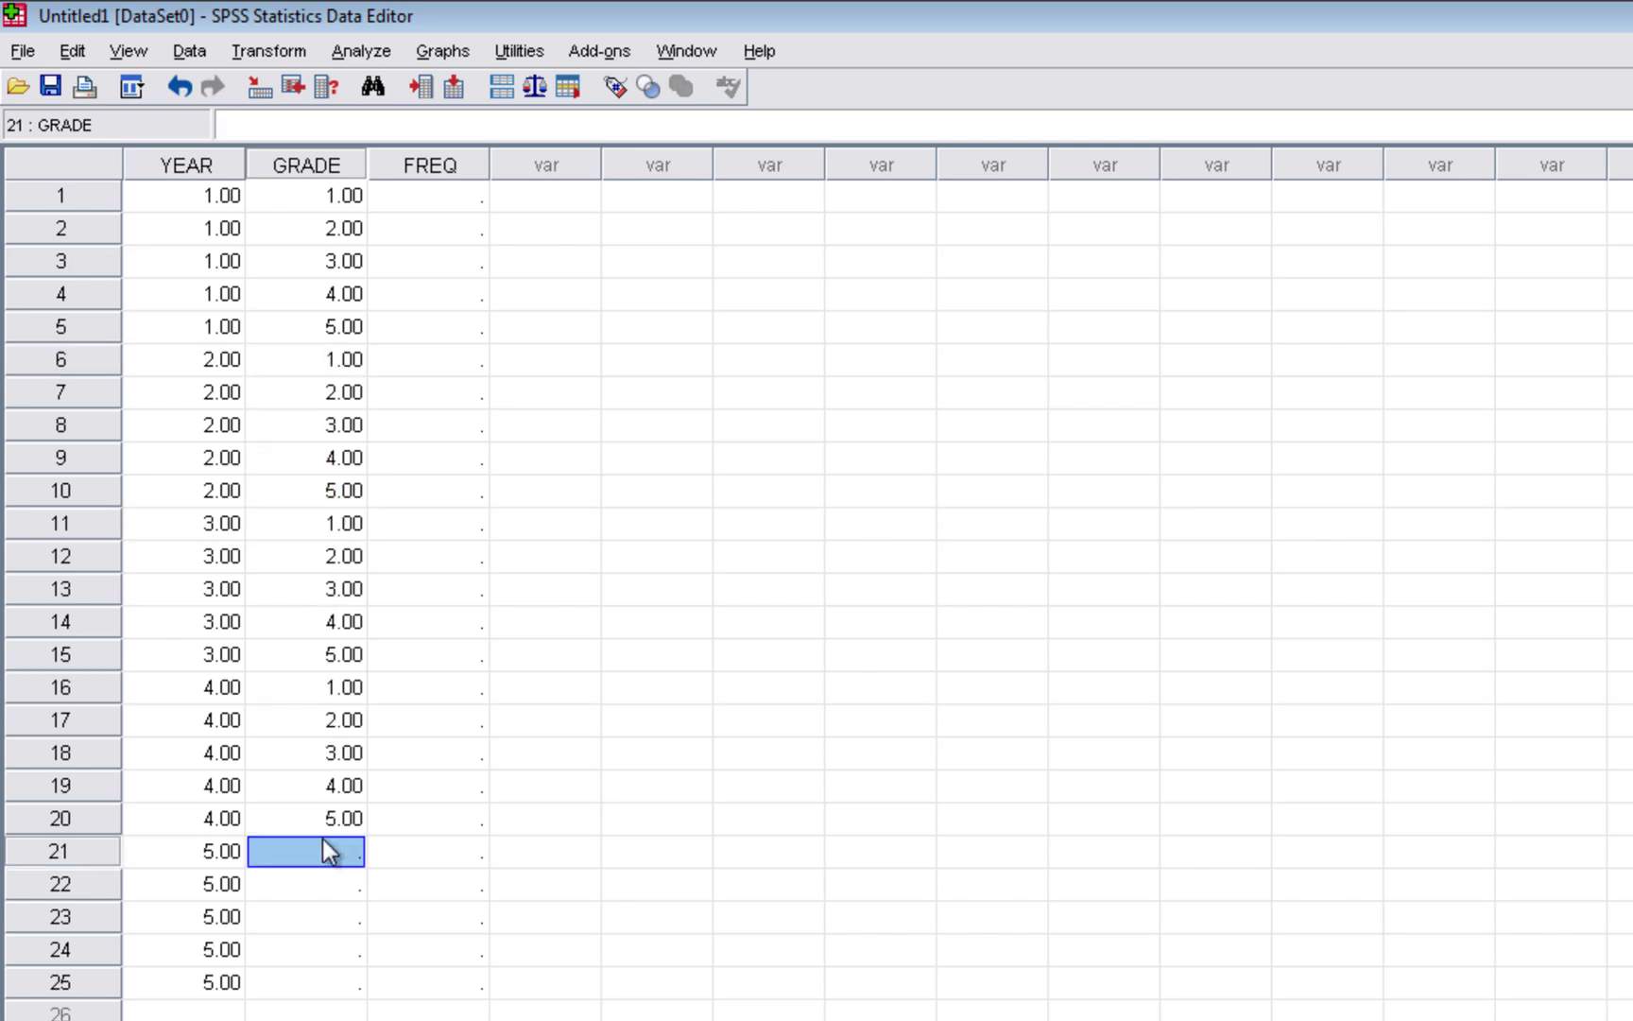
pyautogui.hotkey('ctrl', 'v')
# Enter the FREQ headcounts 560, 369, 209, 267 and 64 for cases 1 through 5
pyautogui.click(423, 983)
pyautogui.click(433, 226)
pyautogui.click(470, 201)
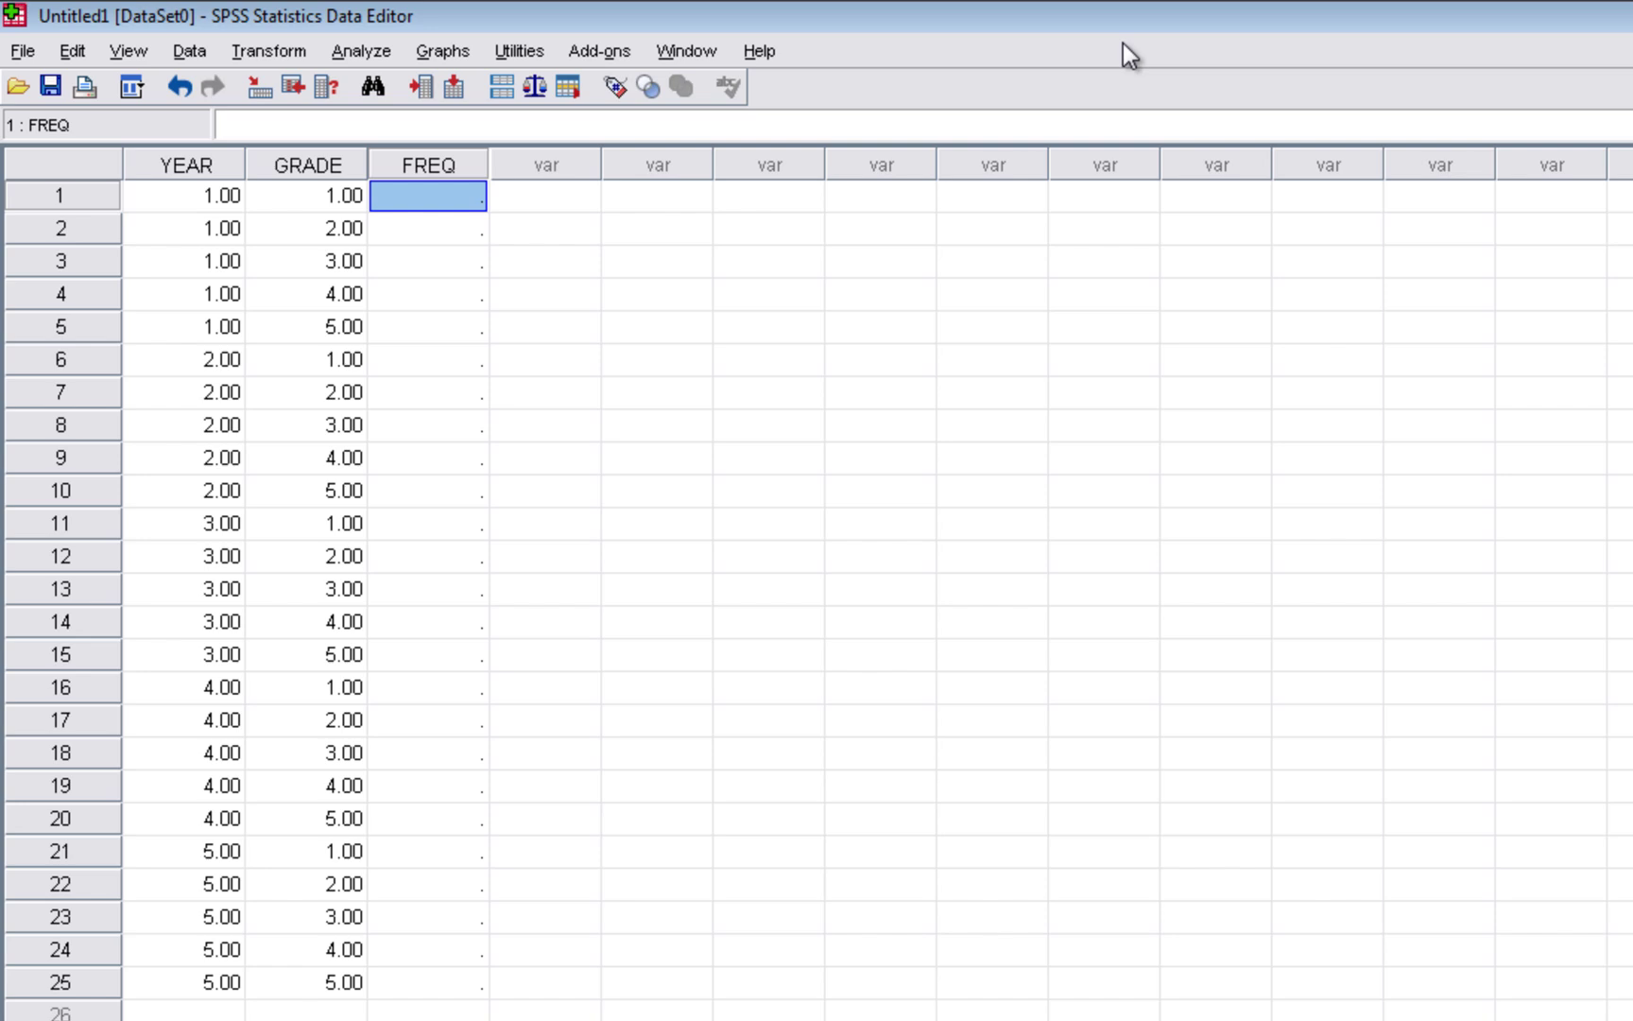
pyautogui.write('560')
pyautogui.press('Return')
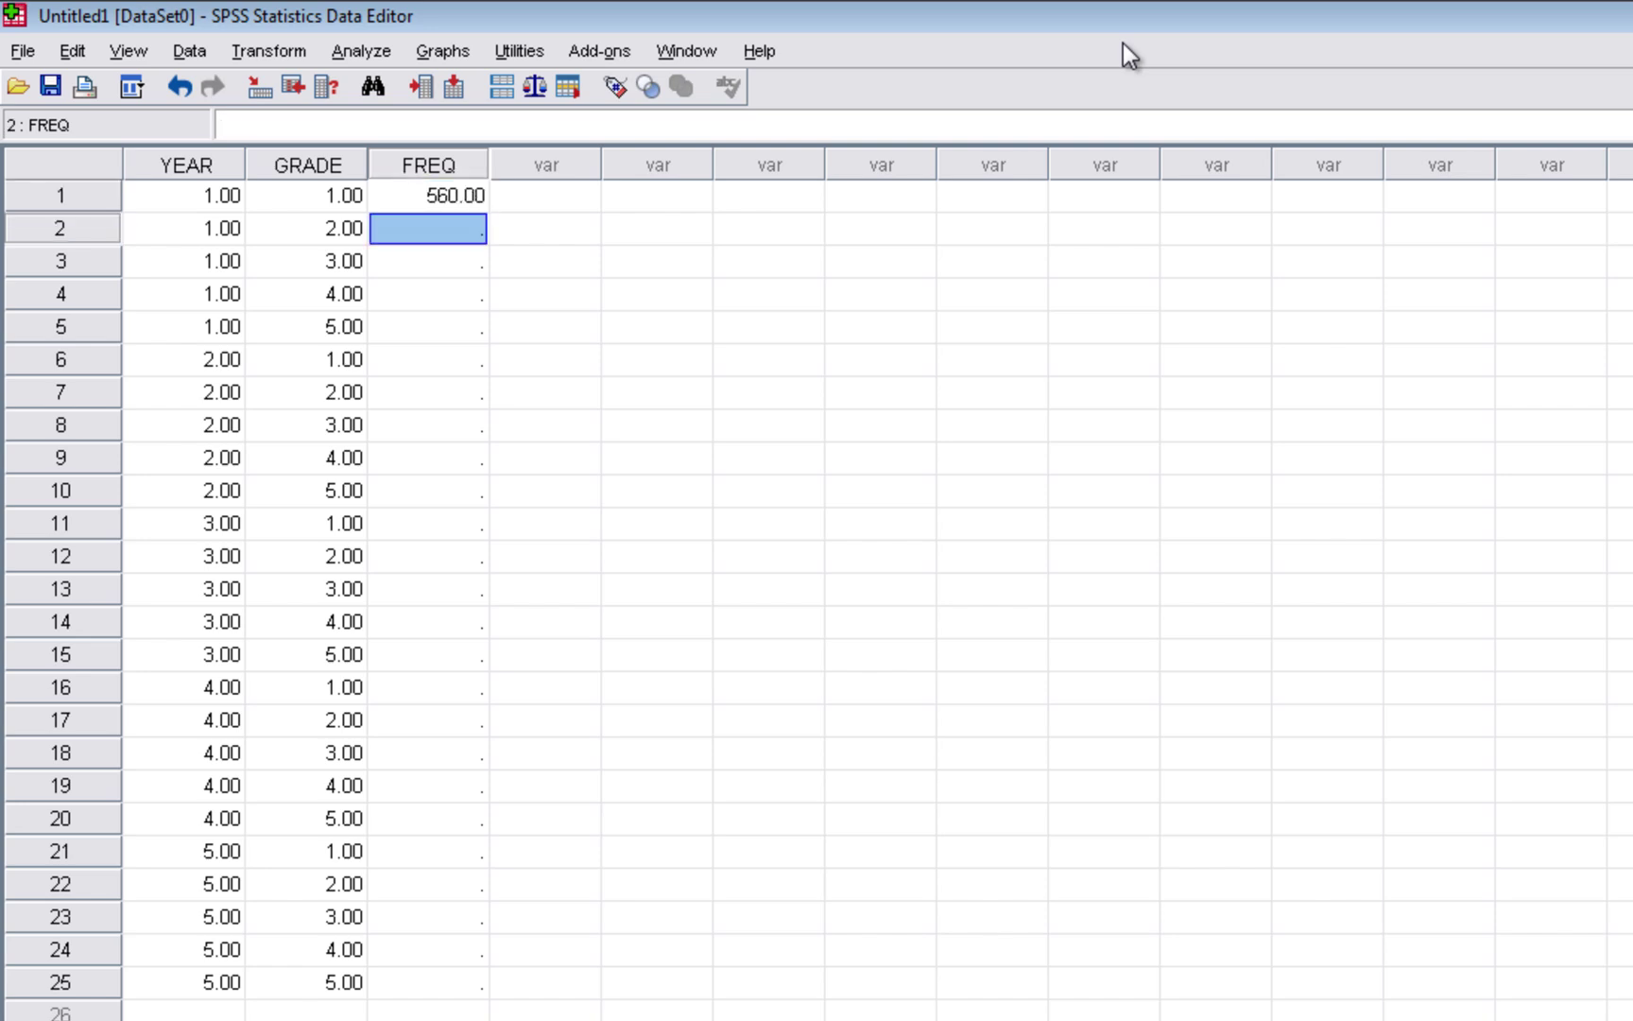
pyautogui.write('369')
pyautogui.press('Return')
pyautogui.write('20')
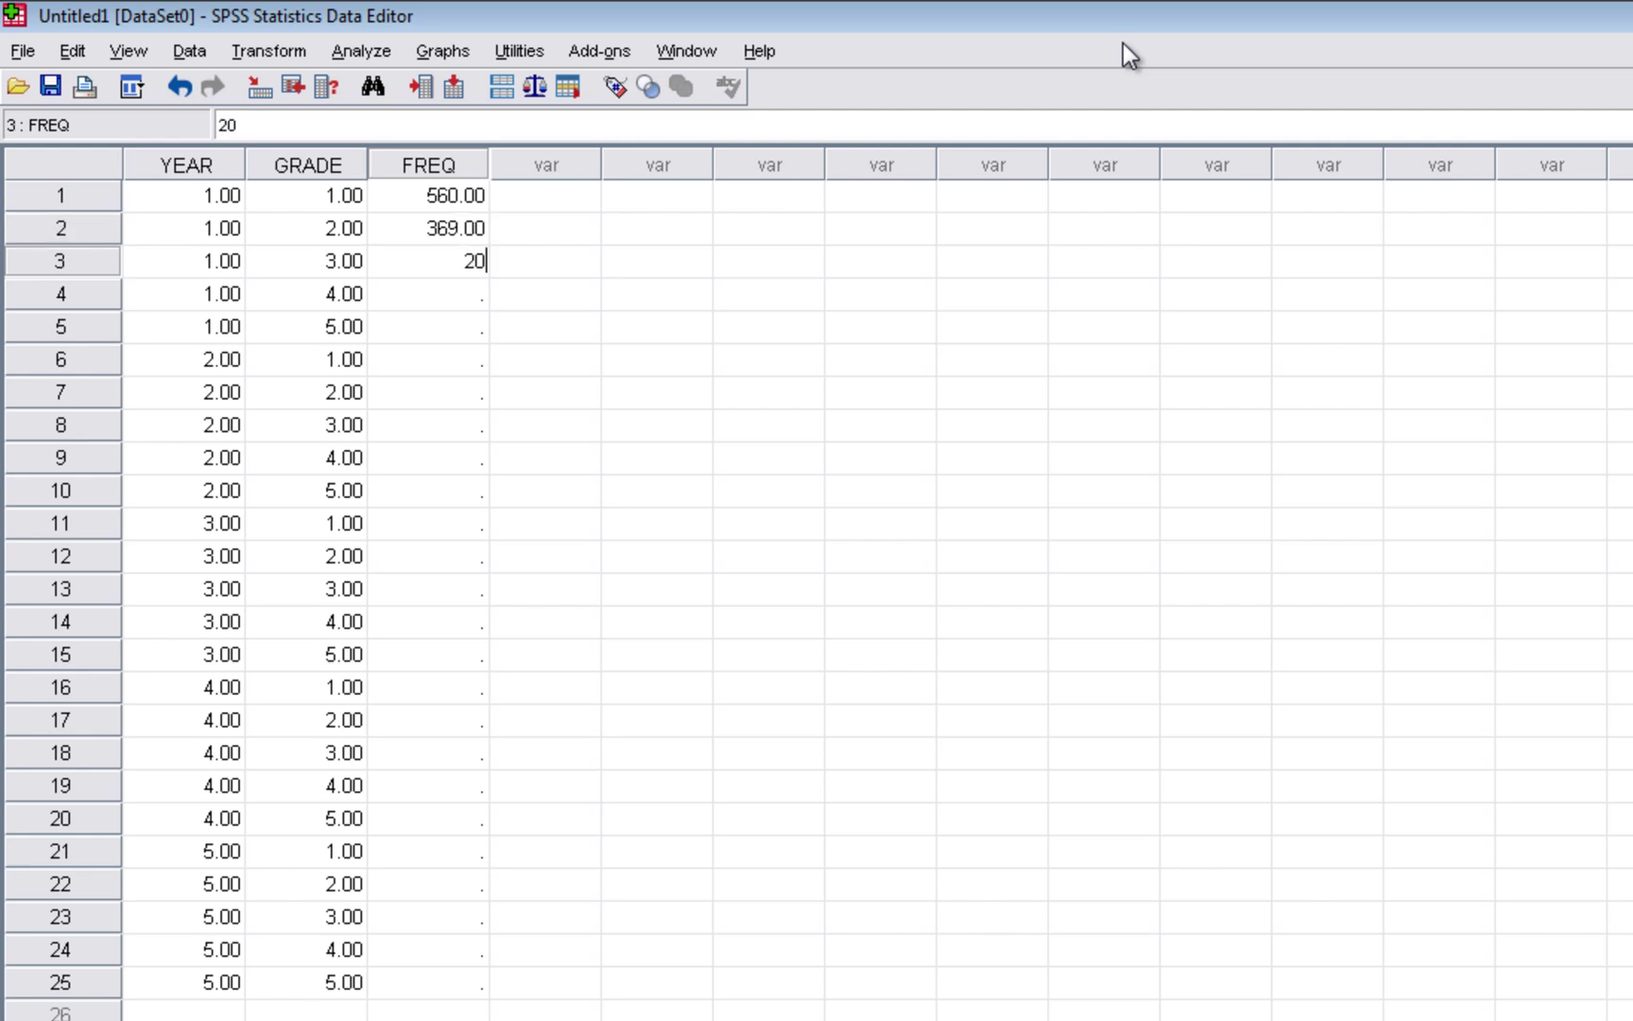
pyautogui.write('9')
pyautogui.press('Return')
pyautogui.write('267')
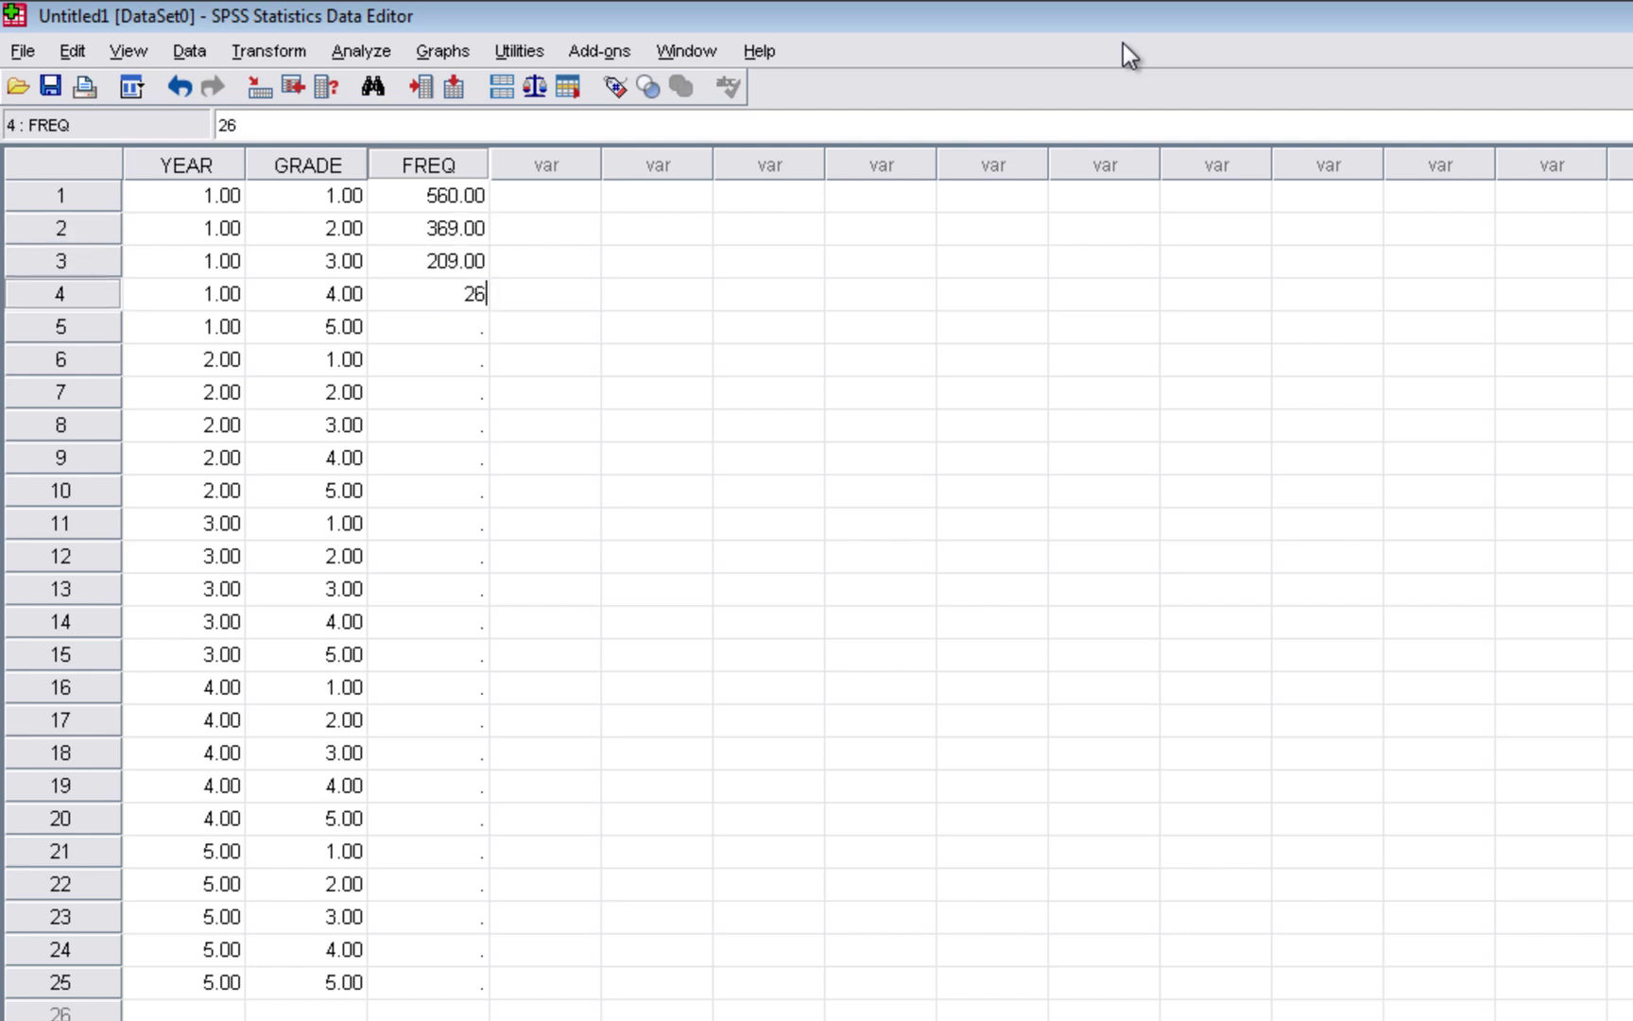
pyautogui.press('Return')
pyautogui.write('64')
pyautogui.press('Return')
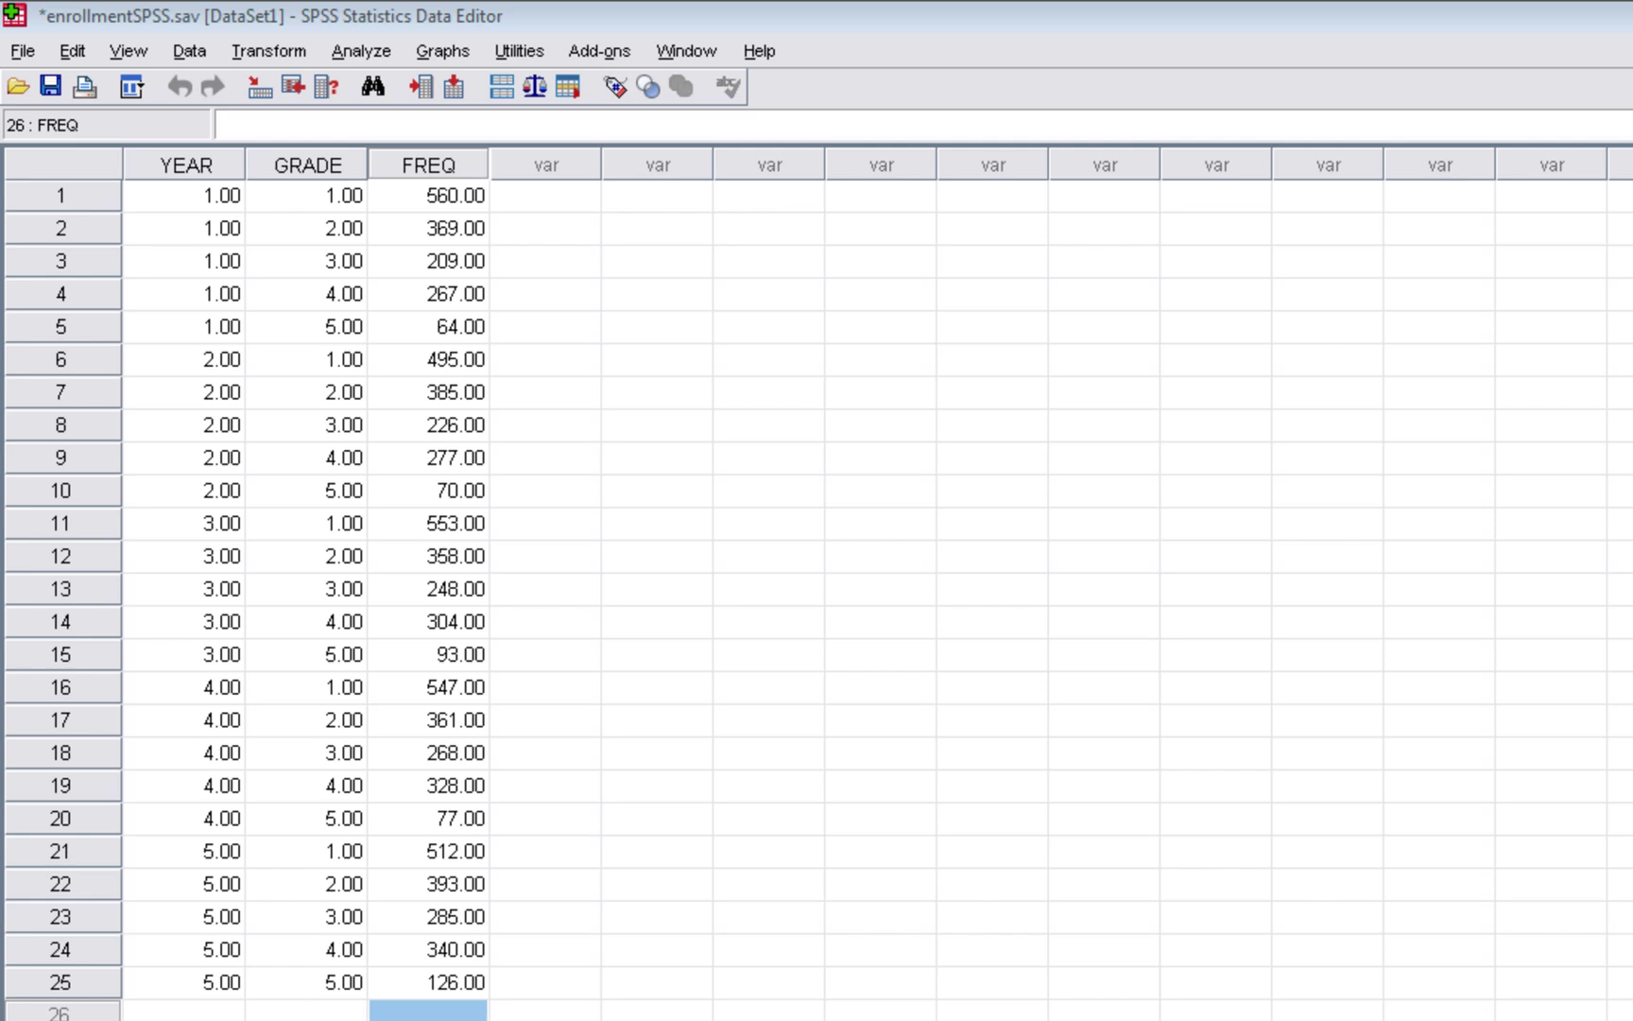
# Weight the cases by the frequency variable student headcount [FREQ]
pyautogui.click(189, 51)
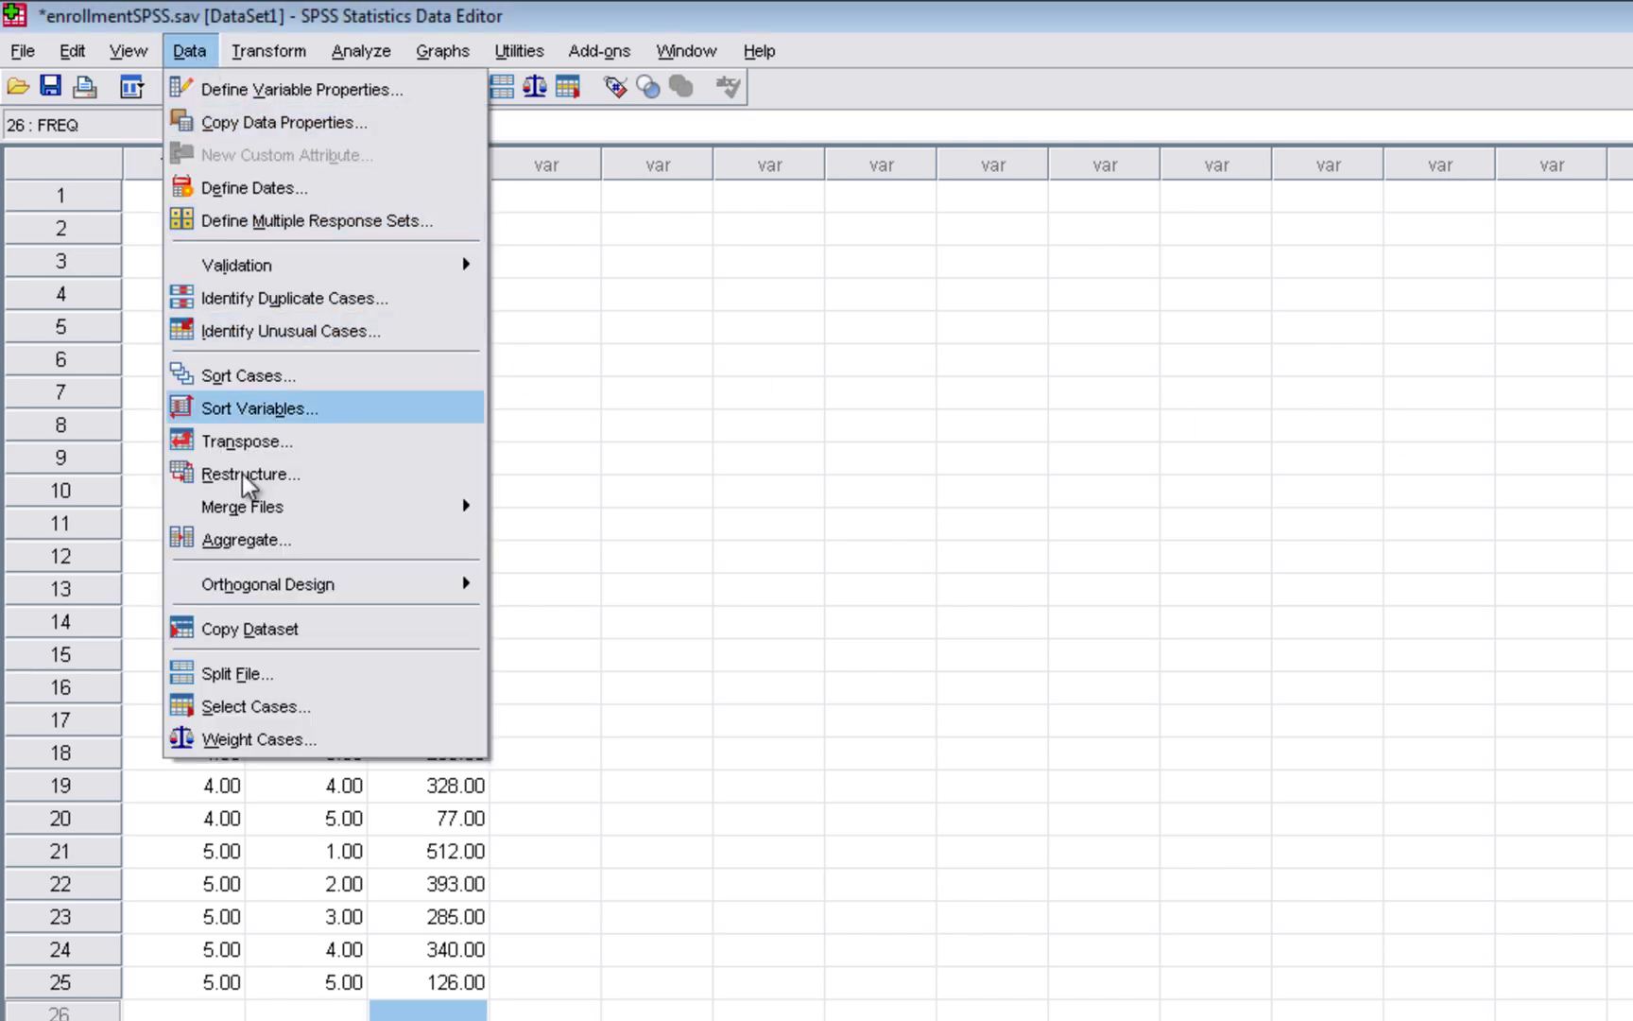
pyautogui.click(281, 742)
pyautogui.moveTo(1341, 749); pyautogui.dragTo(749, 247)
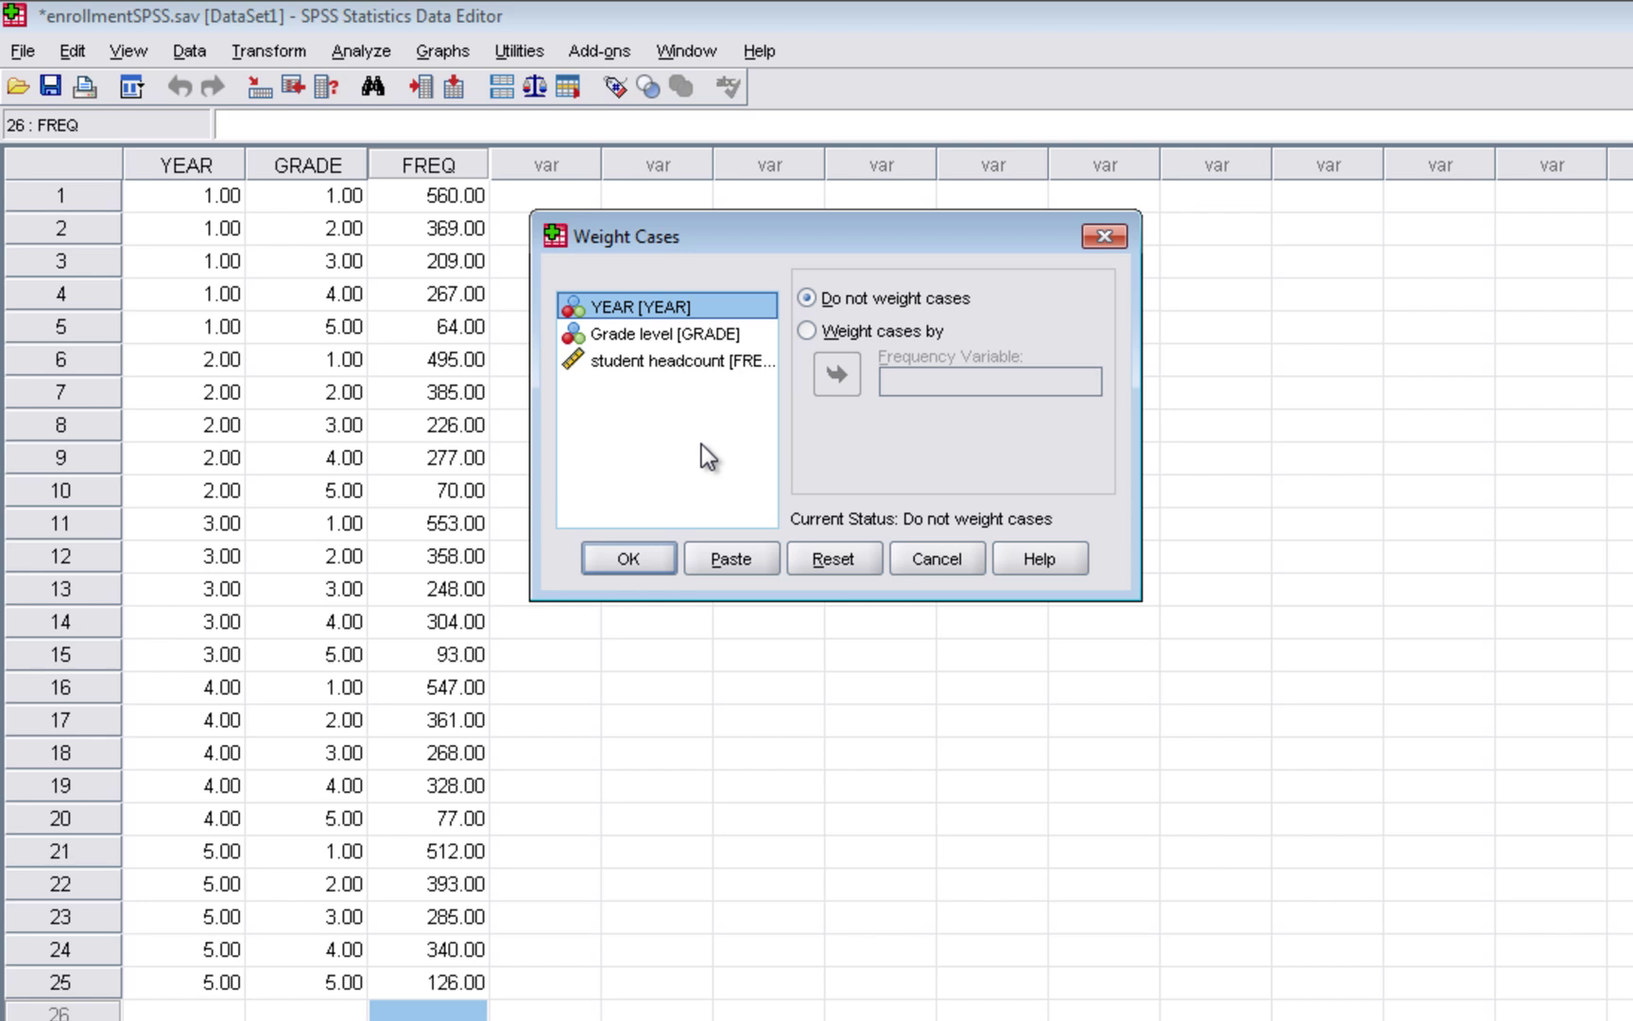
pyautogui.click(674, 363)
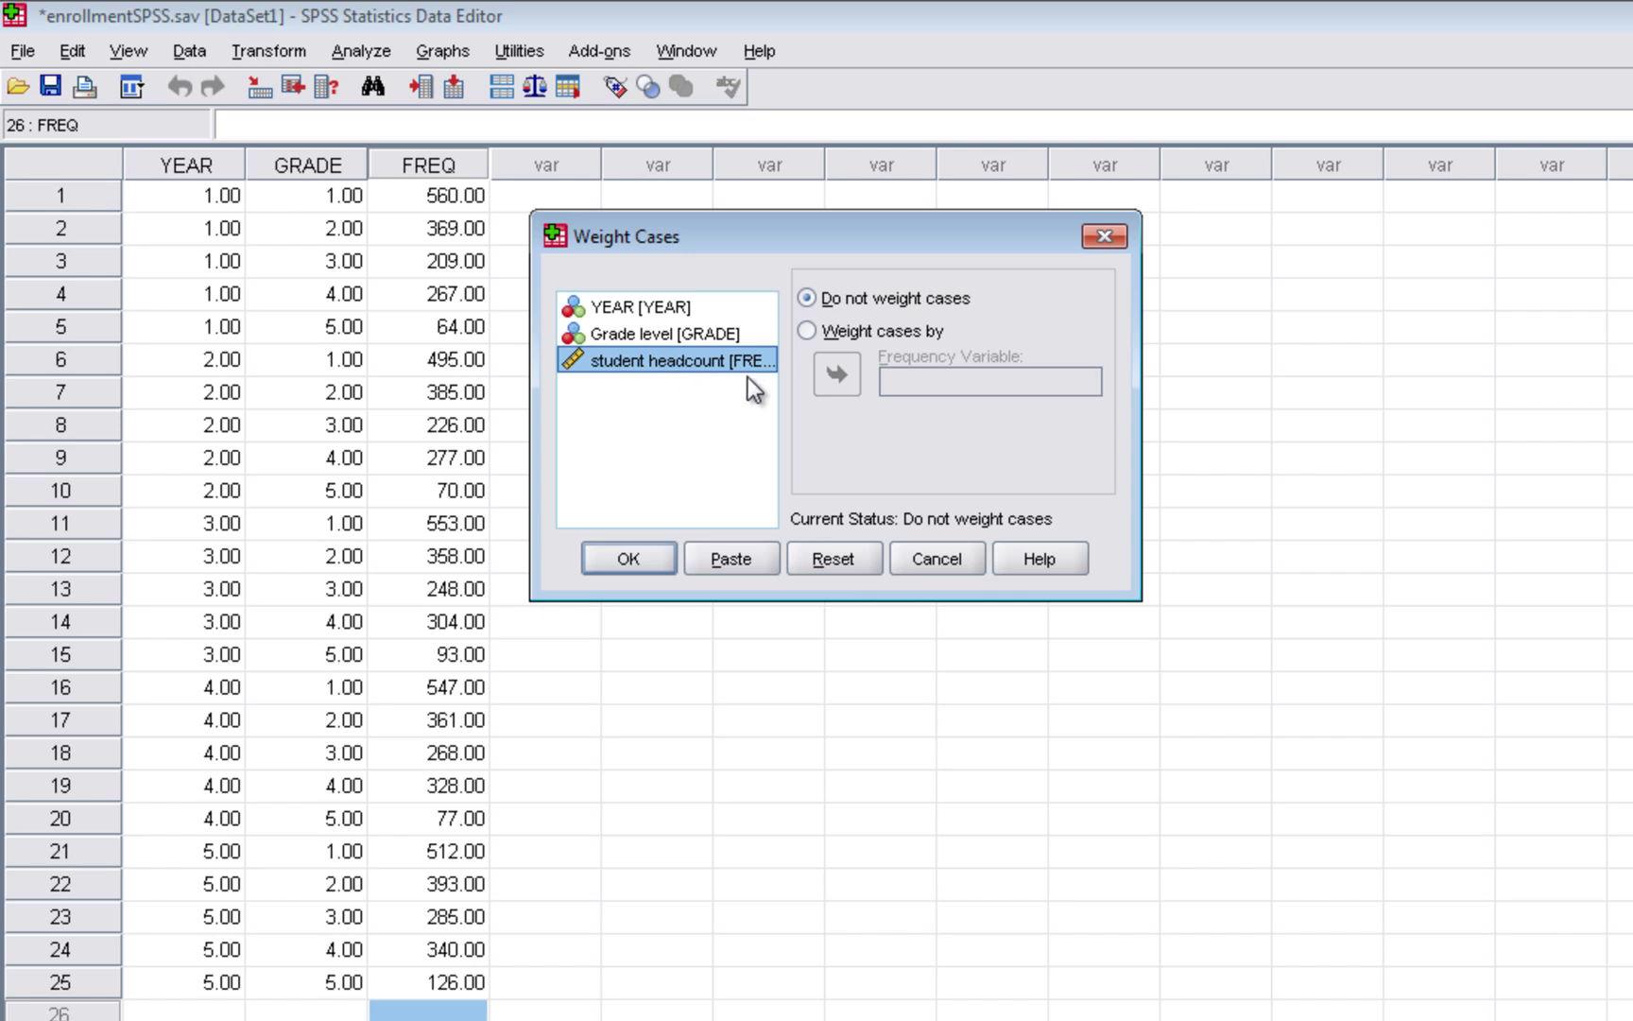
pyautogui.click(806, 331)
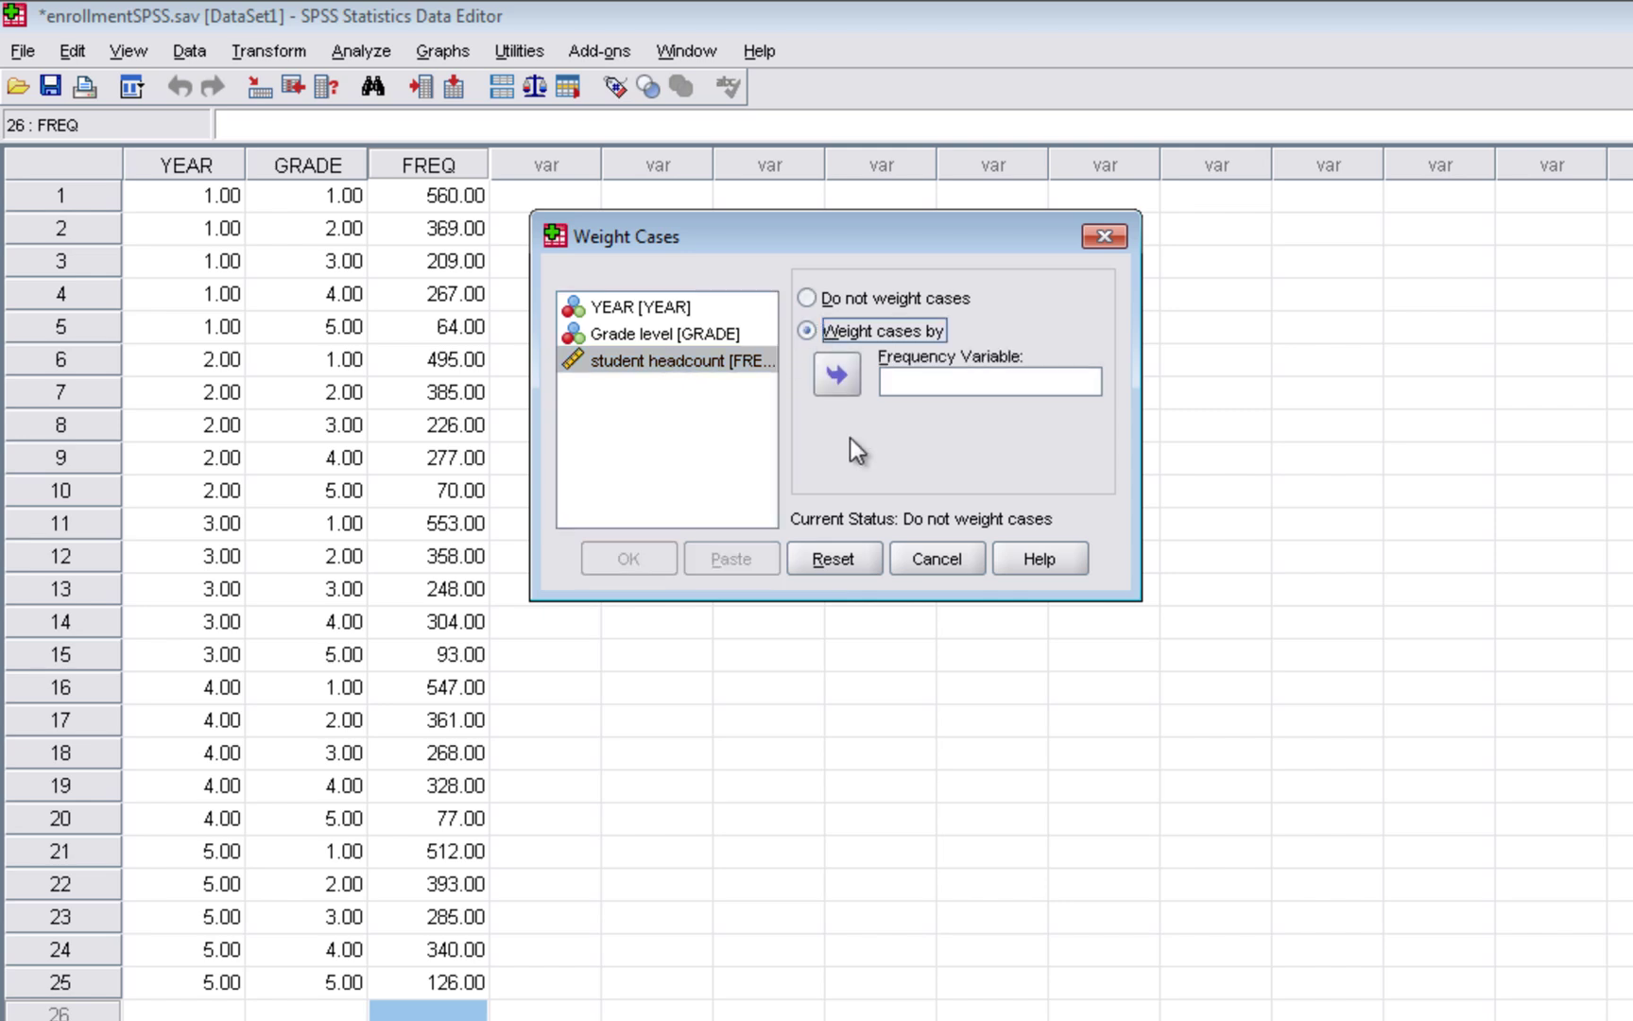
pyautogui.click(677, 364)
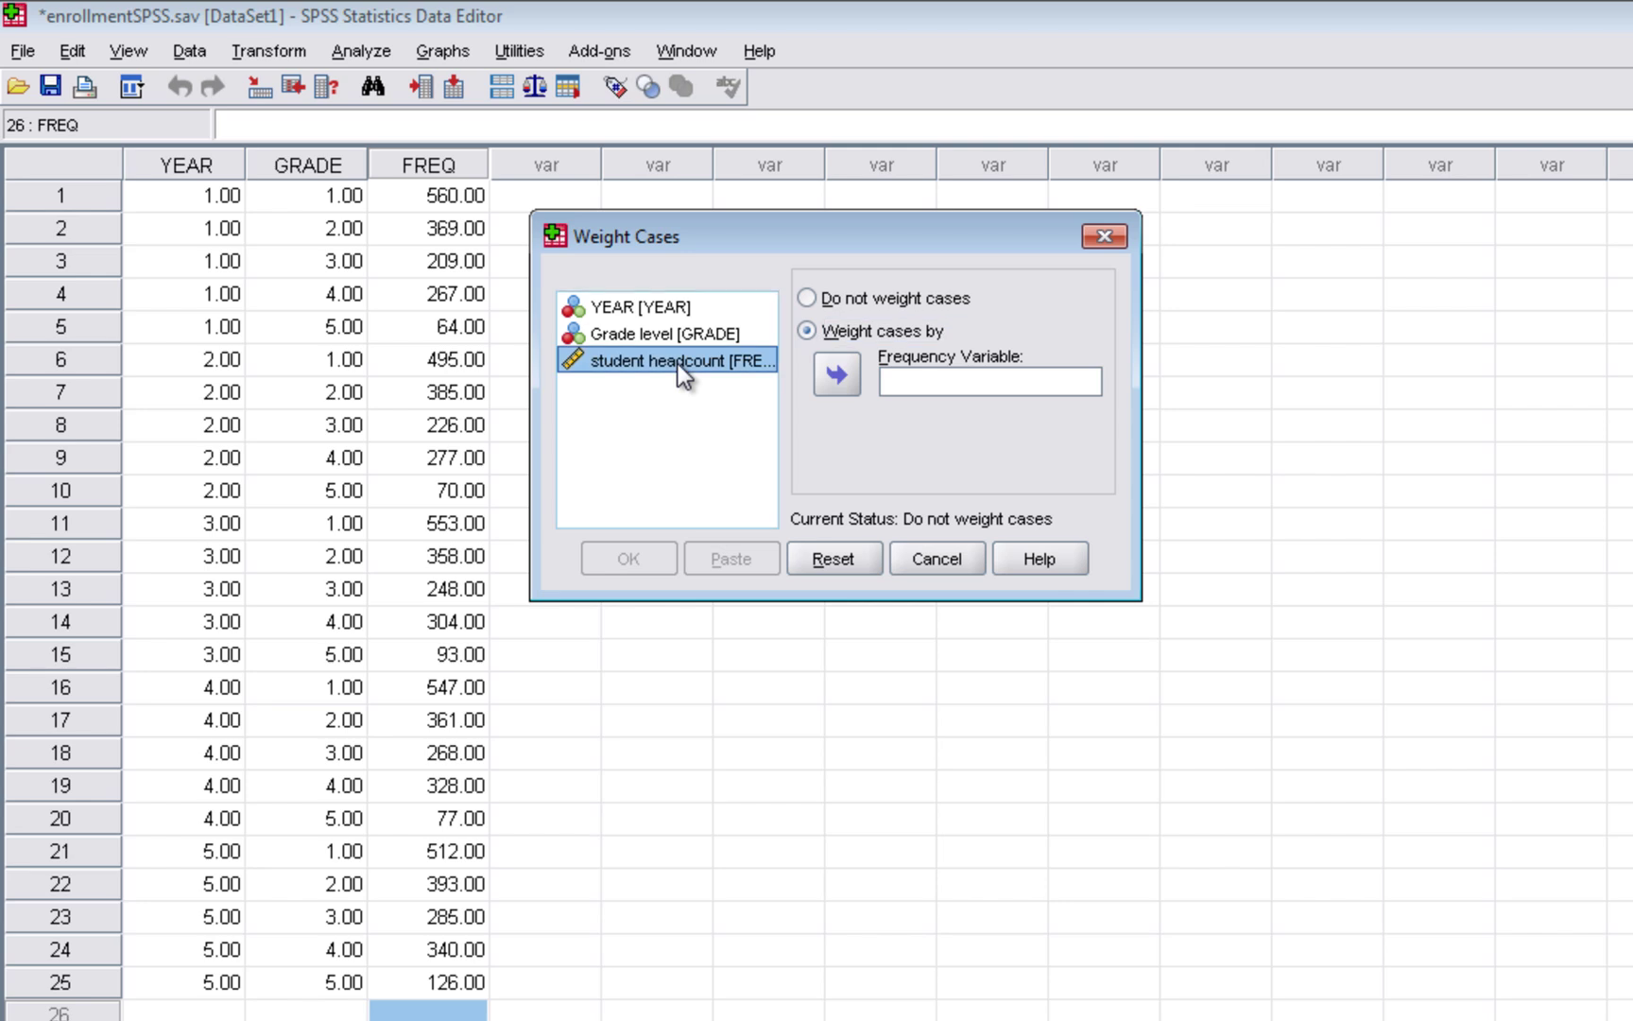
pyautogui.click(835, 374)
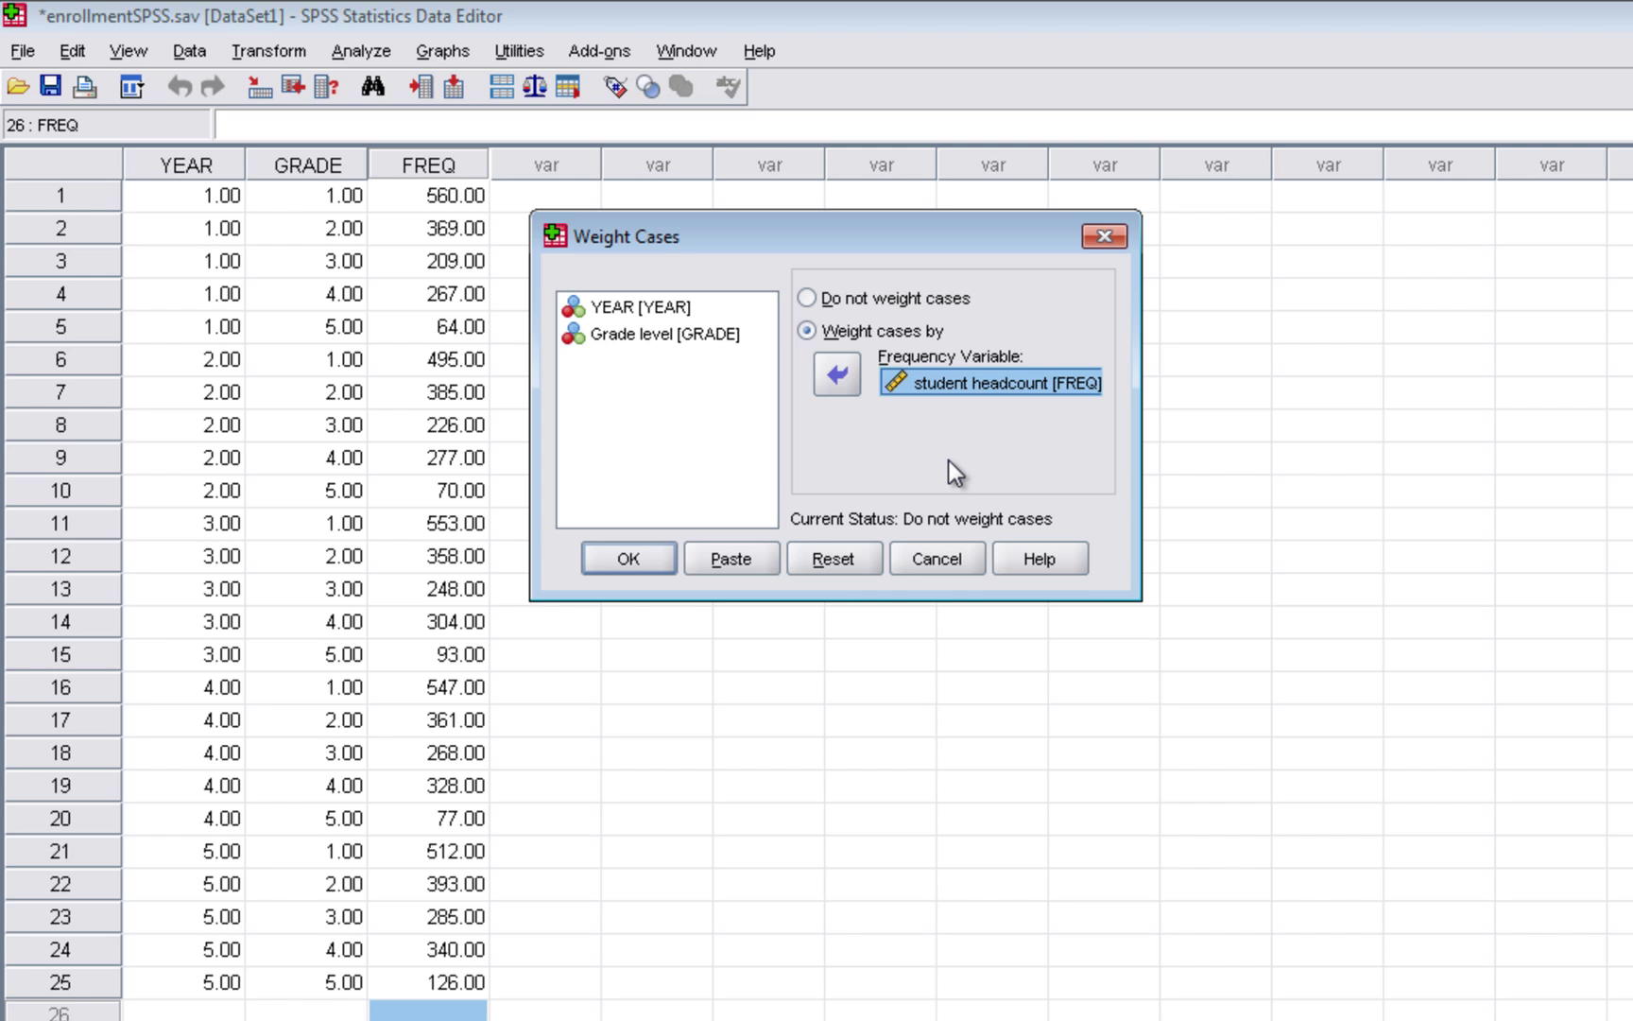
pyautogui.click(627, 568)
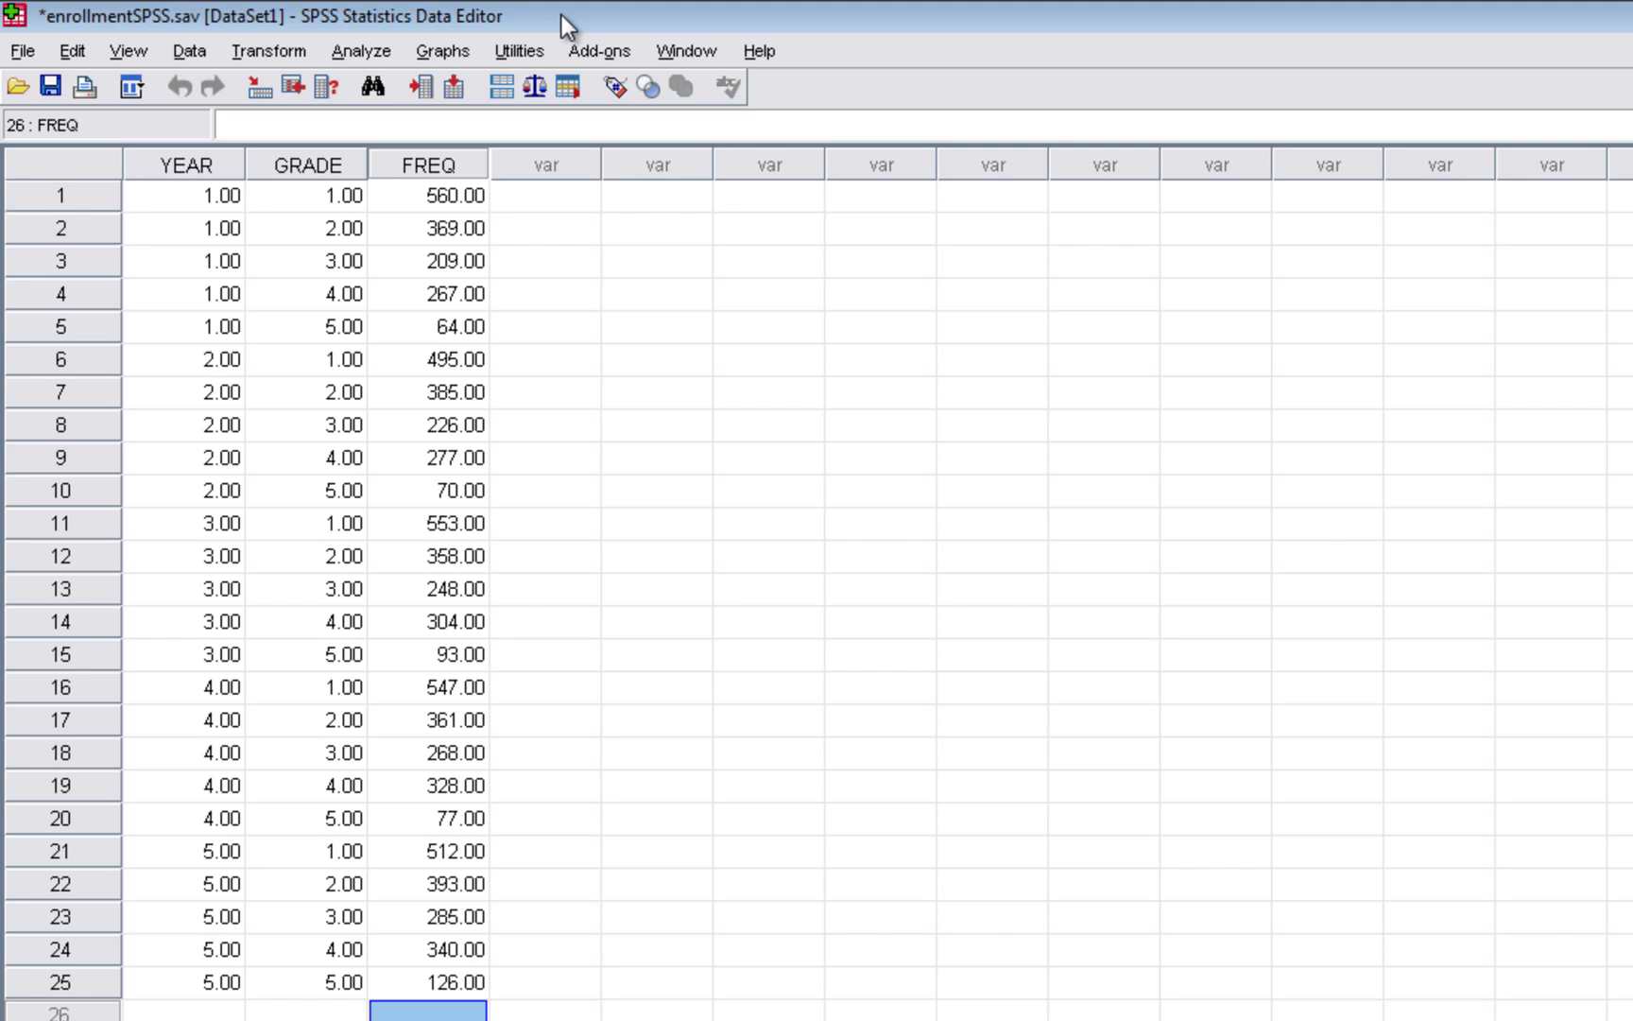
# Set up a crosstabulation with YEAR as the row variable and Grade level [GRADE] as the column variable
pyautogui.click(378, 54)
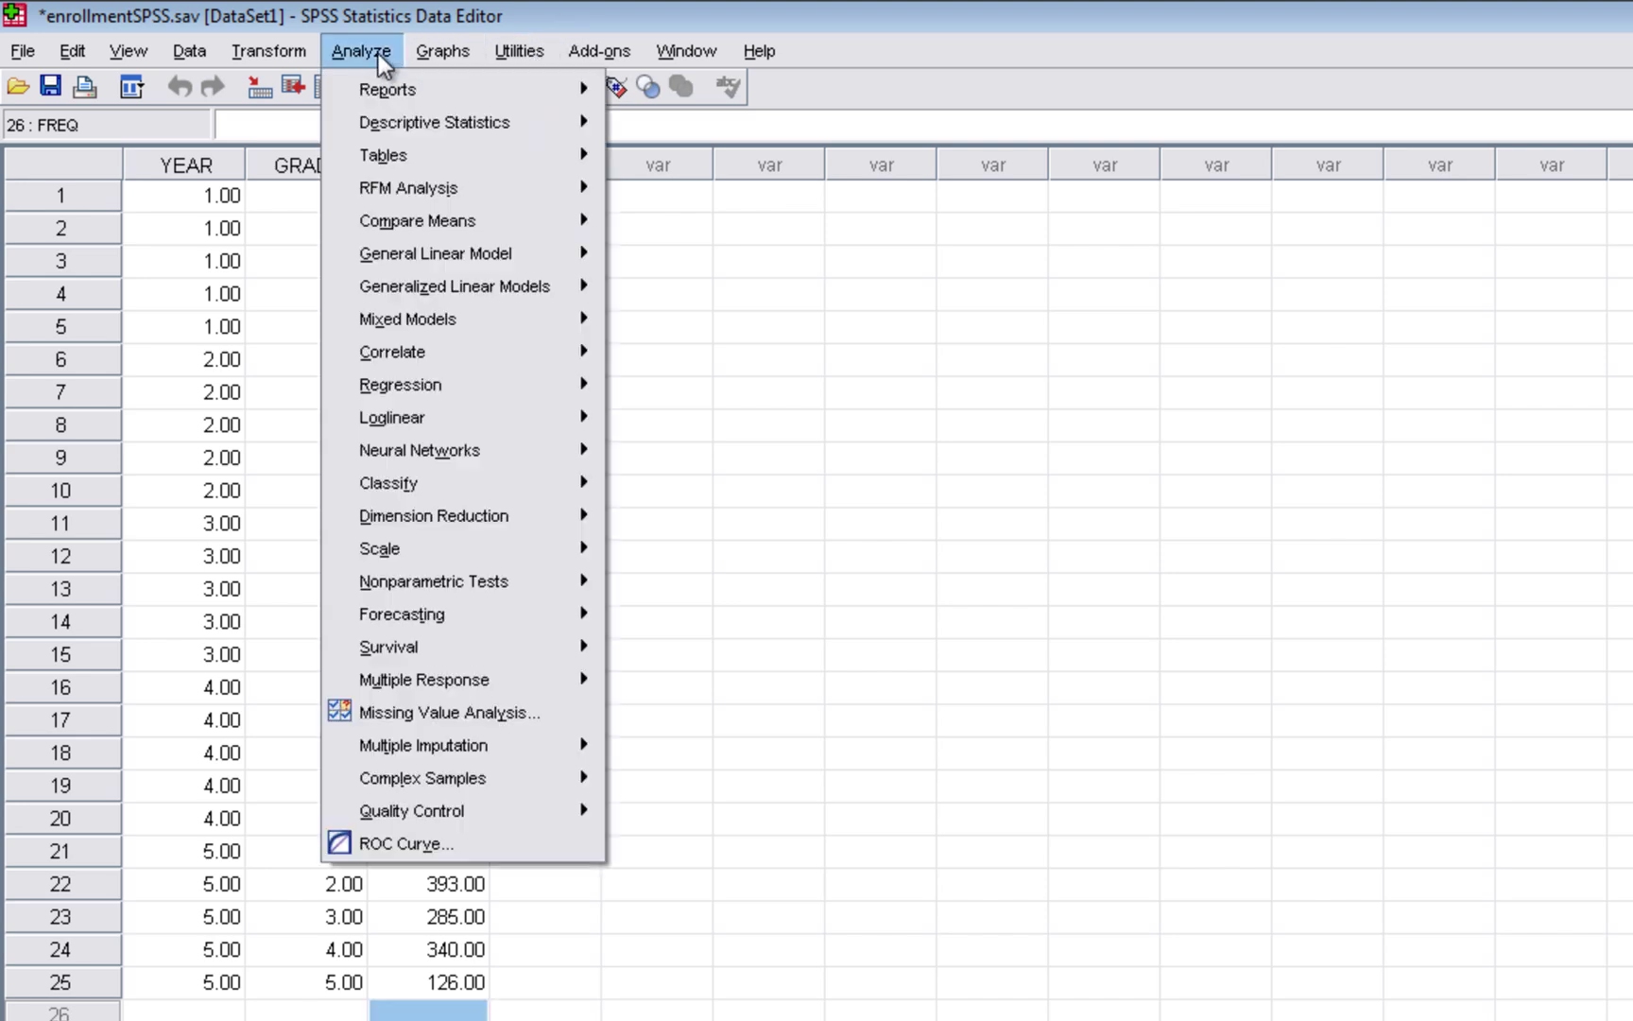
pyautogui.moveTo(379, 115)
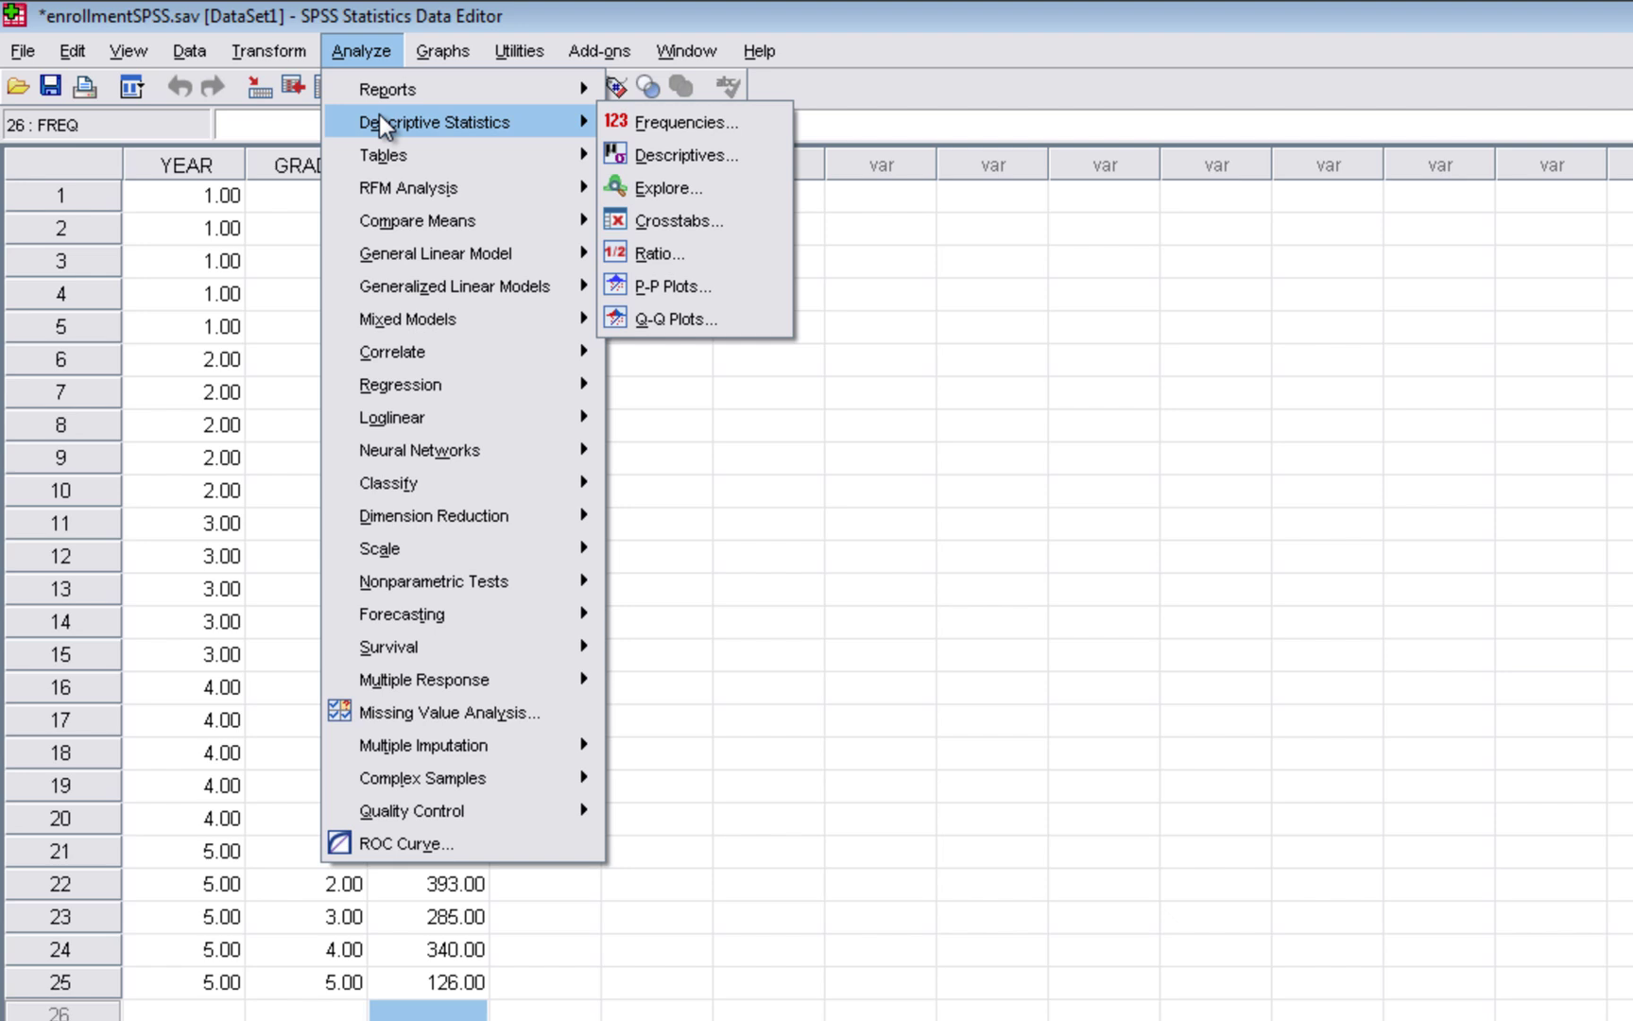
pyautogui.click(669, 221)
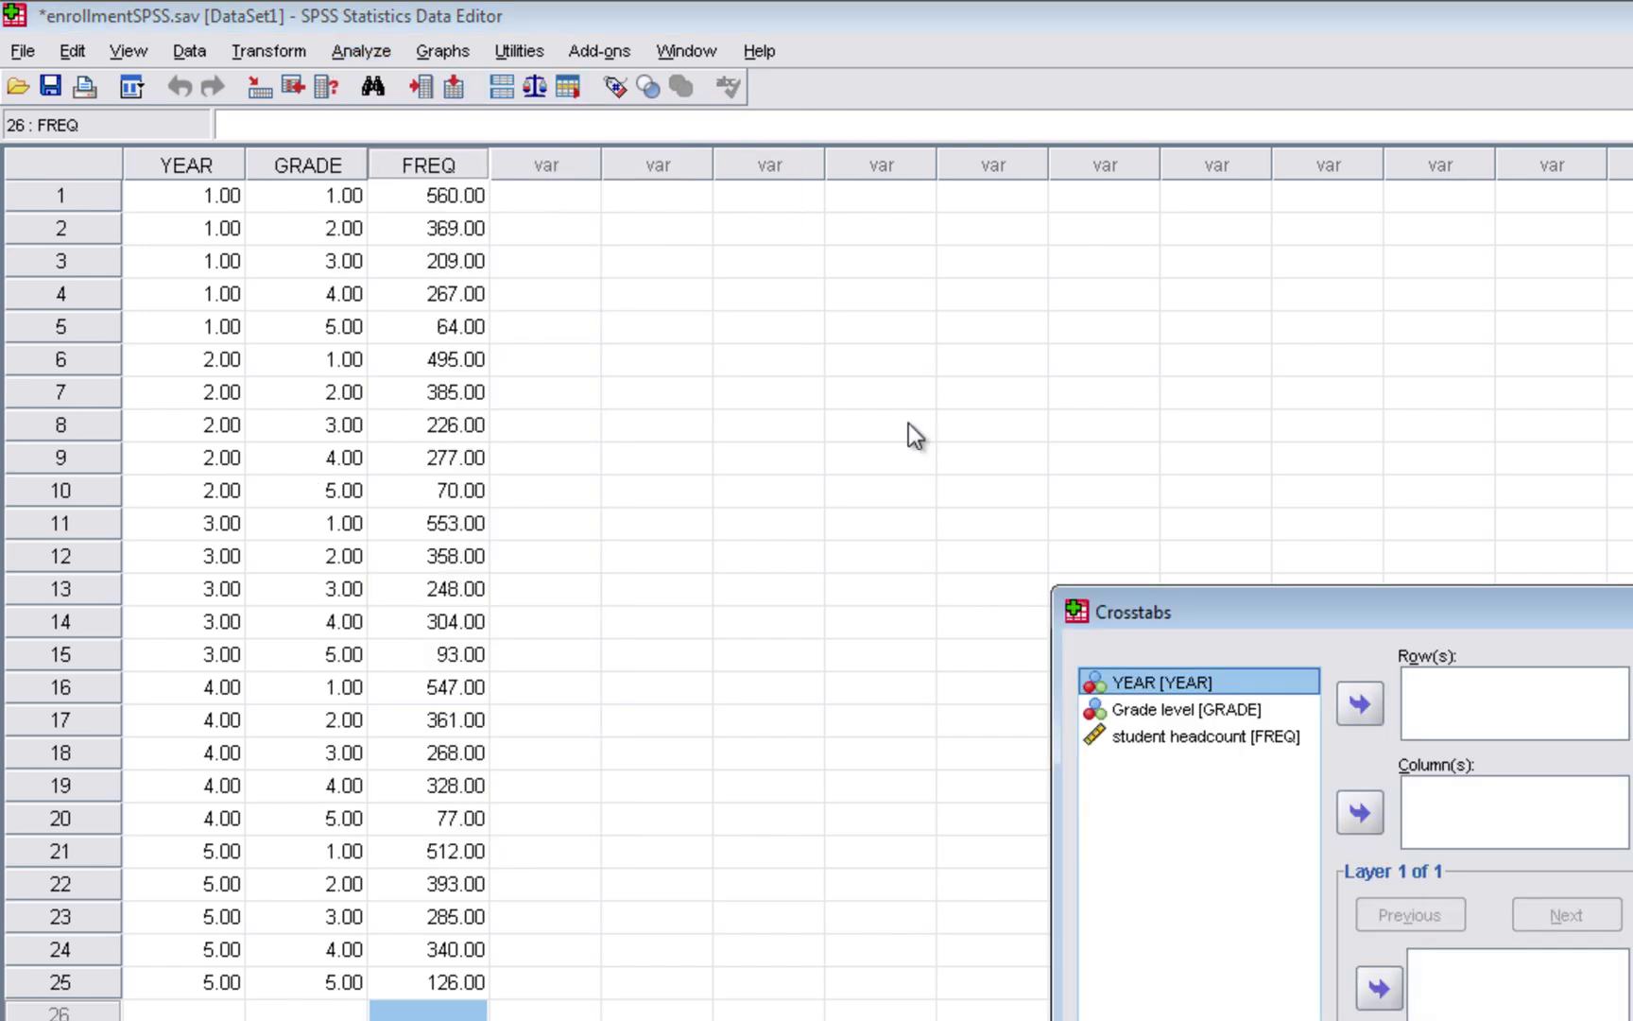
pyautogui.moveTo(1339, 600); pyautogui.dragTo(828, 242)
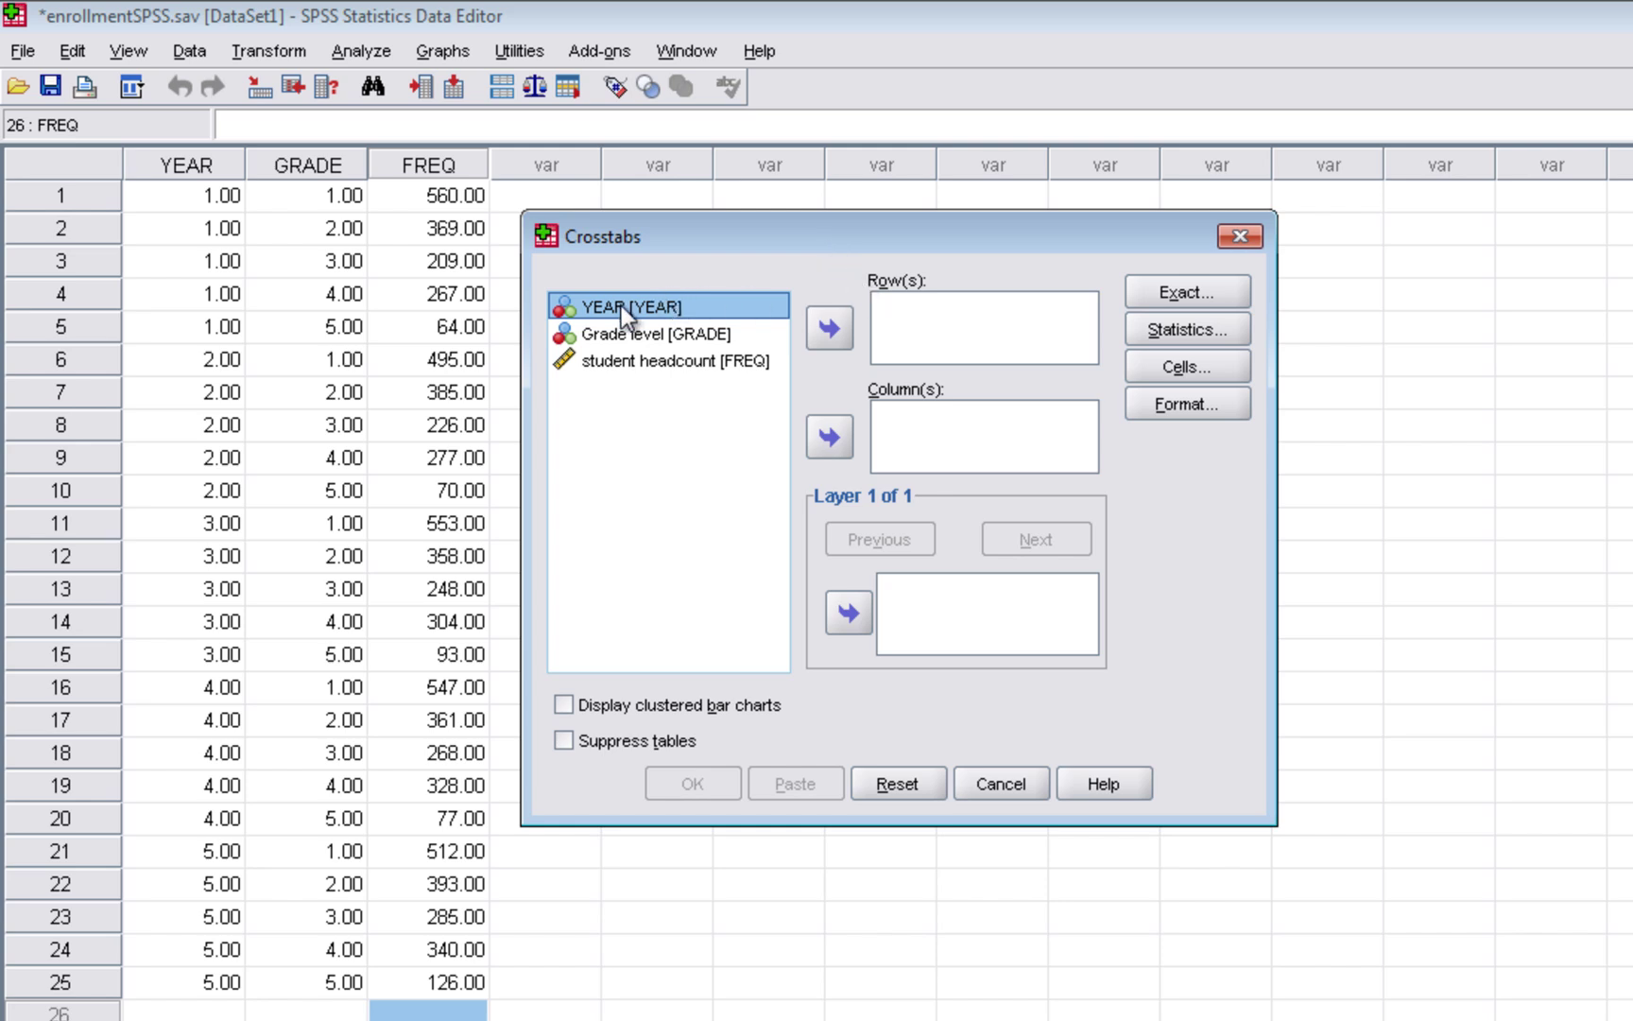
pyautogui.click(829, 332)
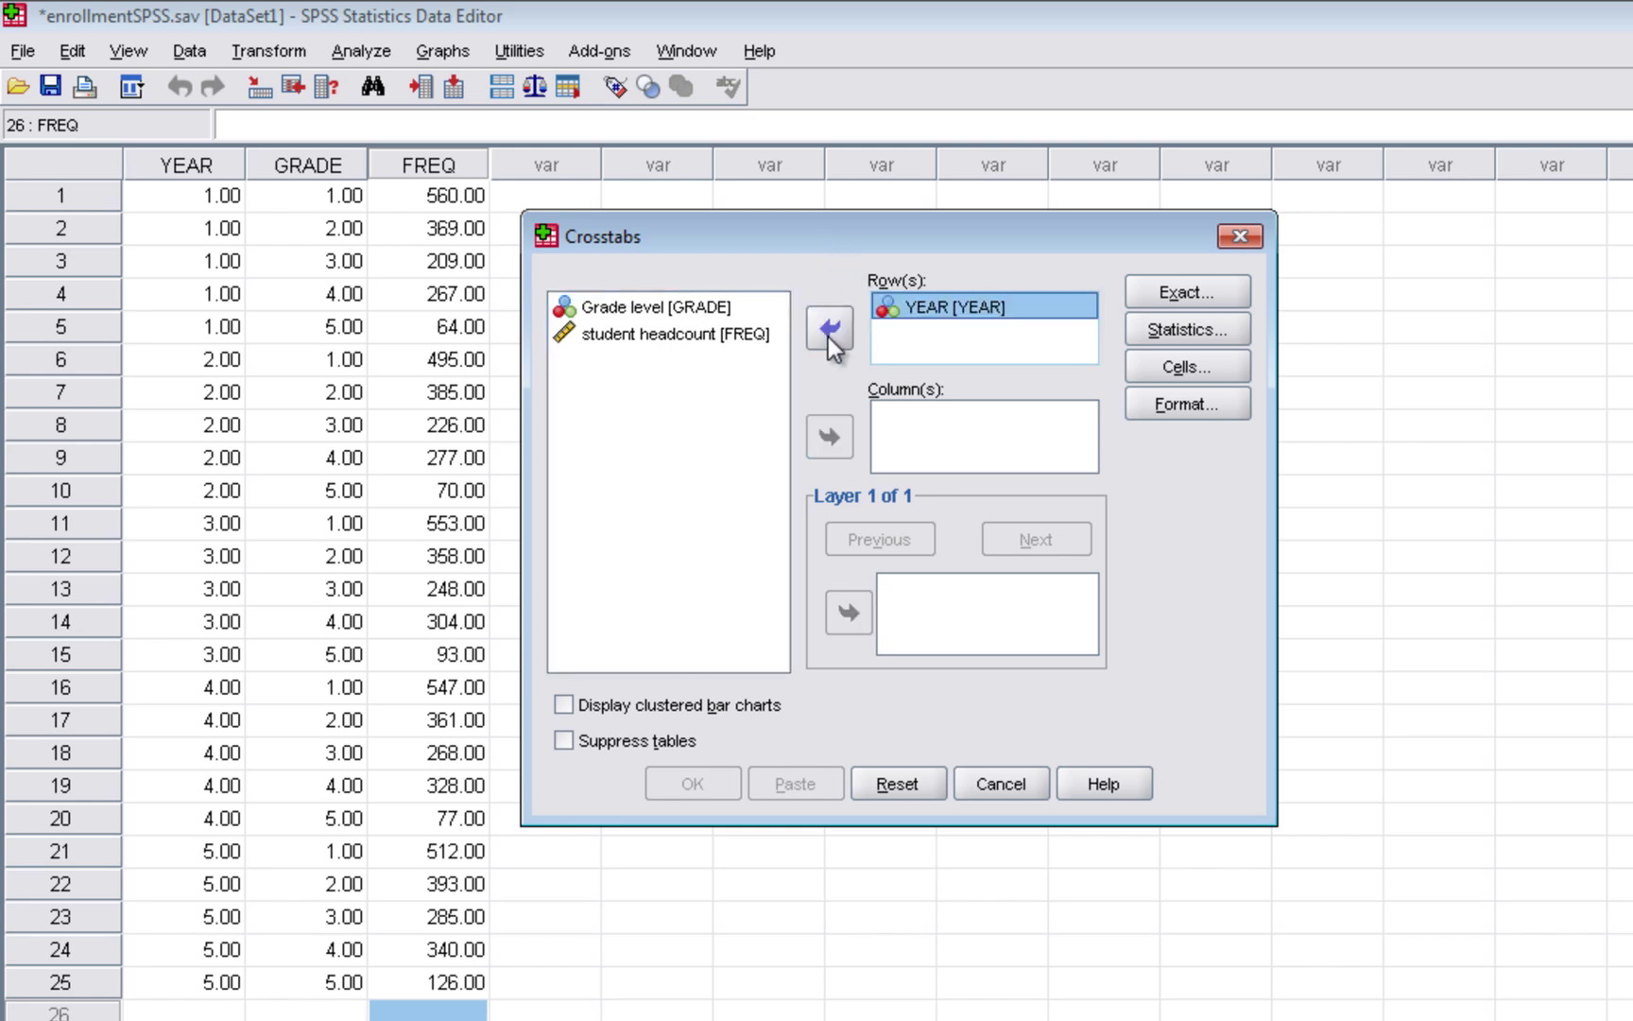
pyautogui.click(633, 307)
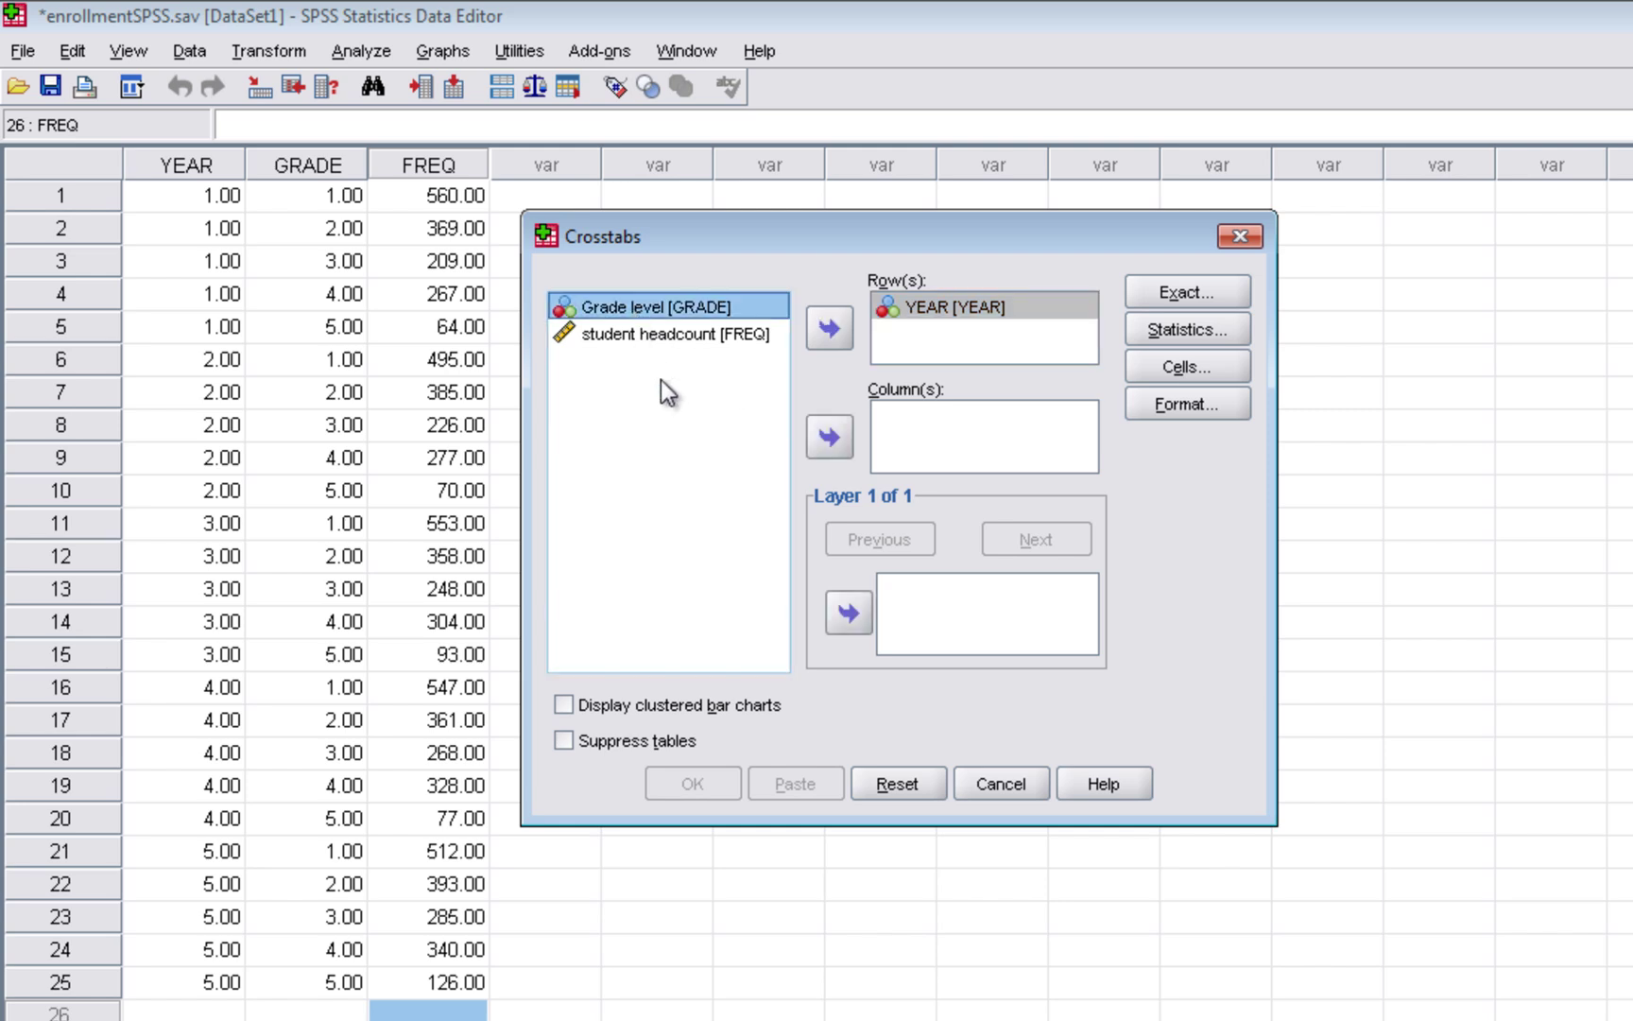
pyautogui.click(830, 438)
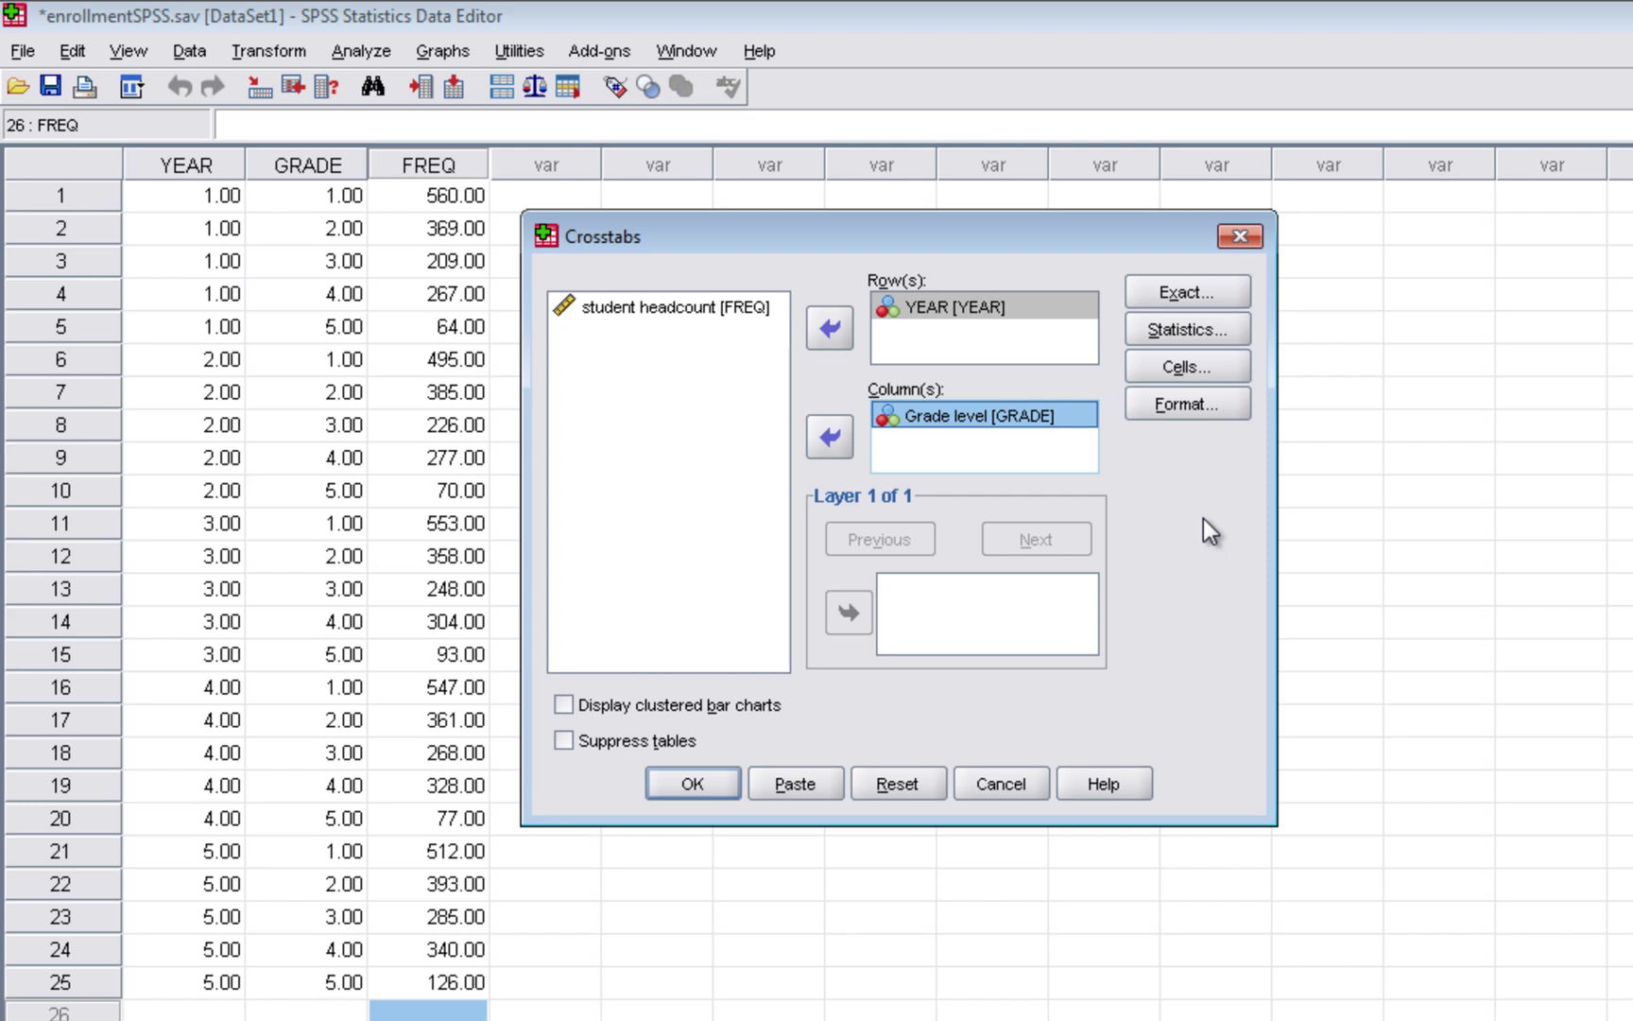
# Include the Chi-square statistic in the crosstabulation and run the analysis
pyautogui.click(1161, 331)
pyautogui.moveTo(856, 262); pyautogui.dragTo(848, 254)
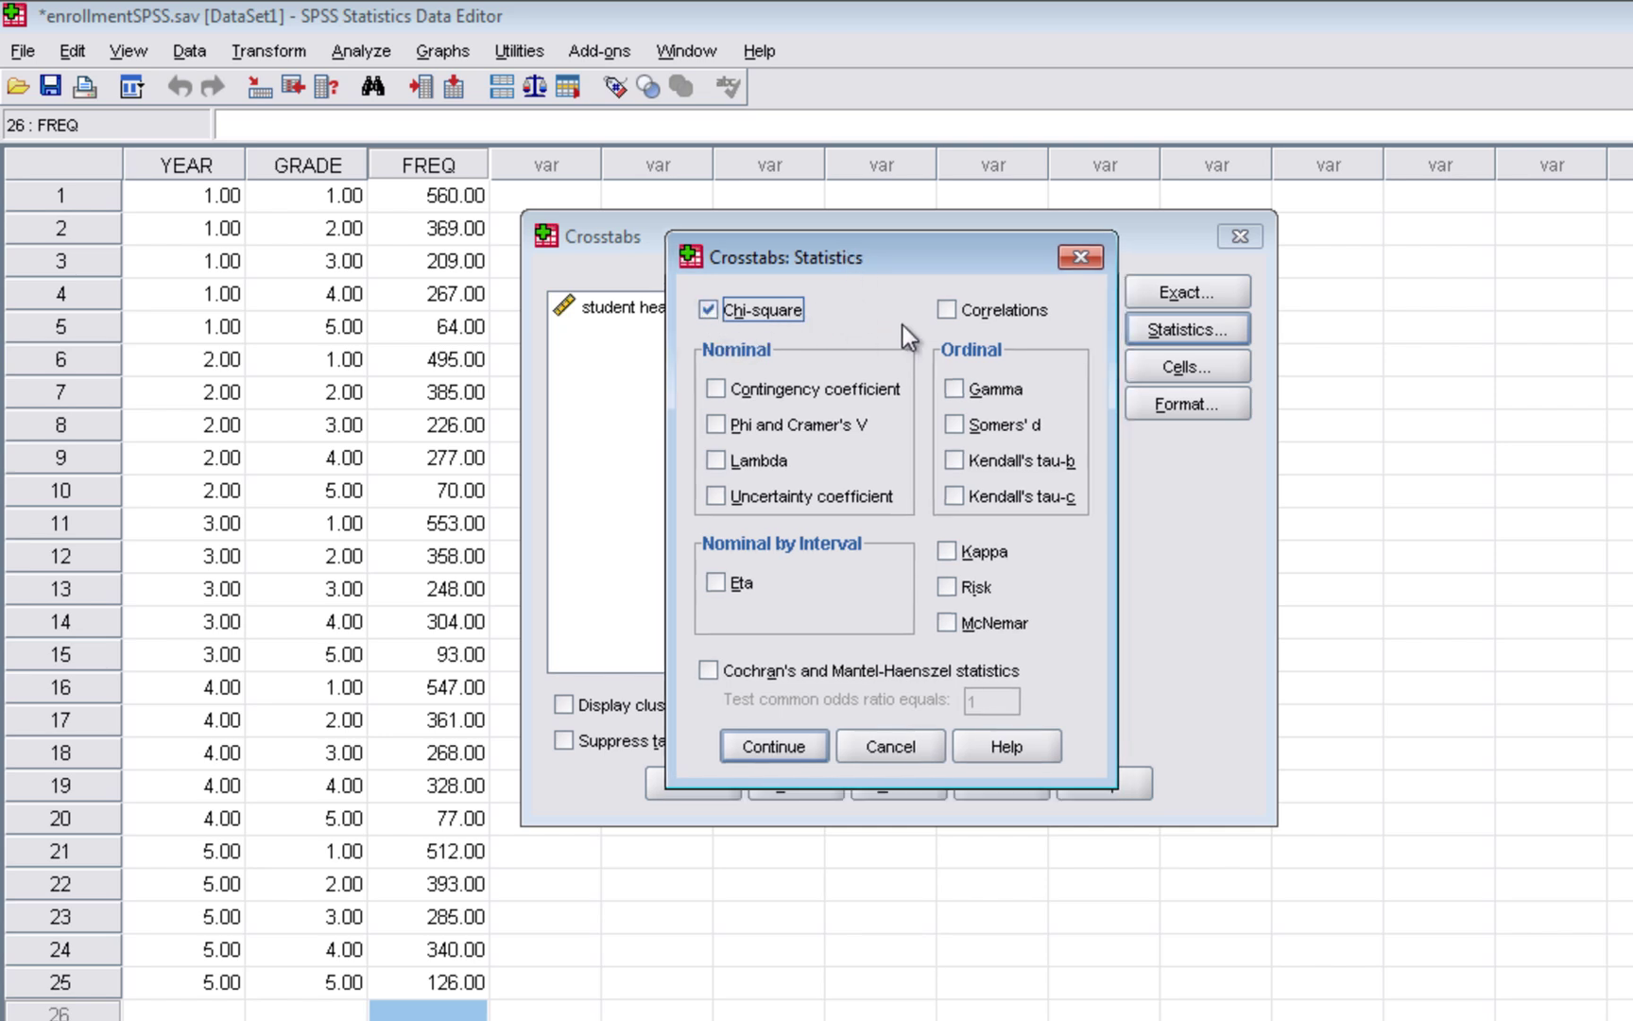
pyautogui.click(793, 751)
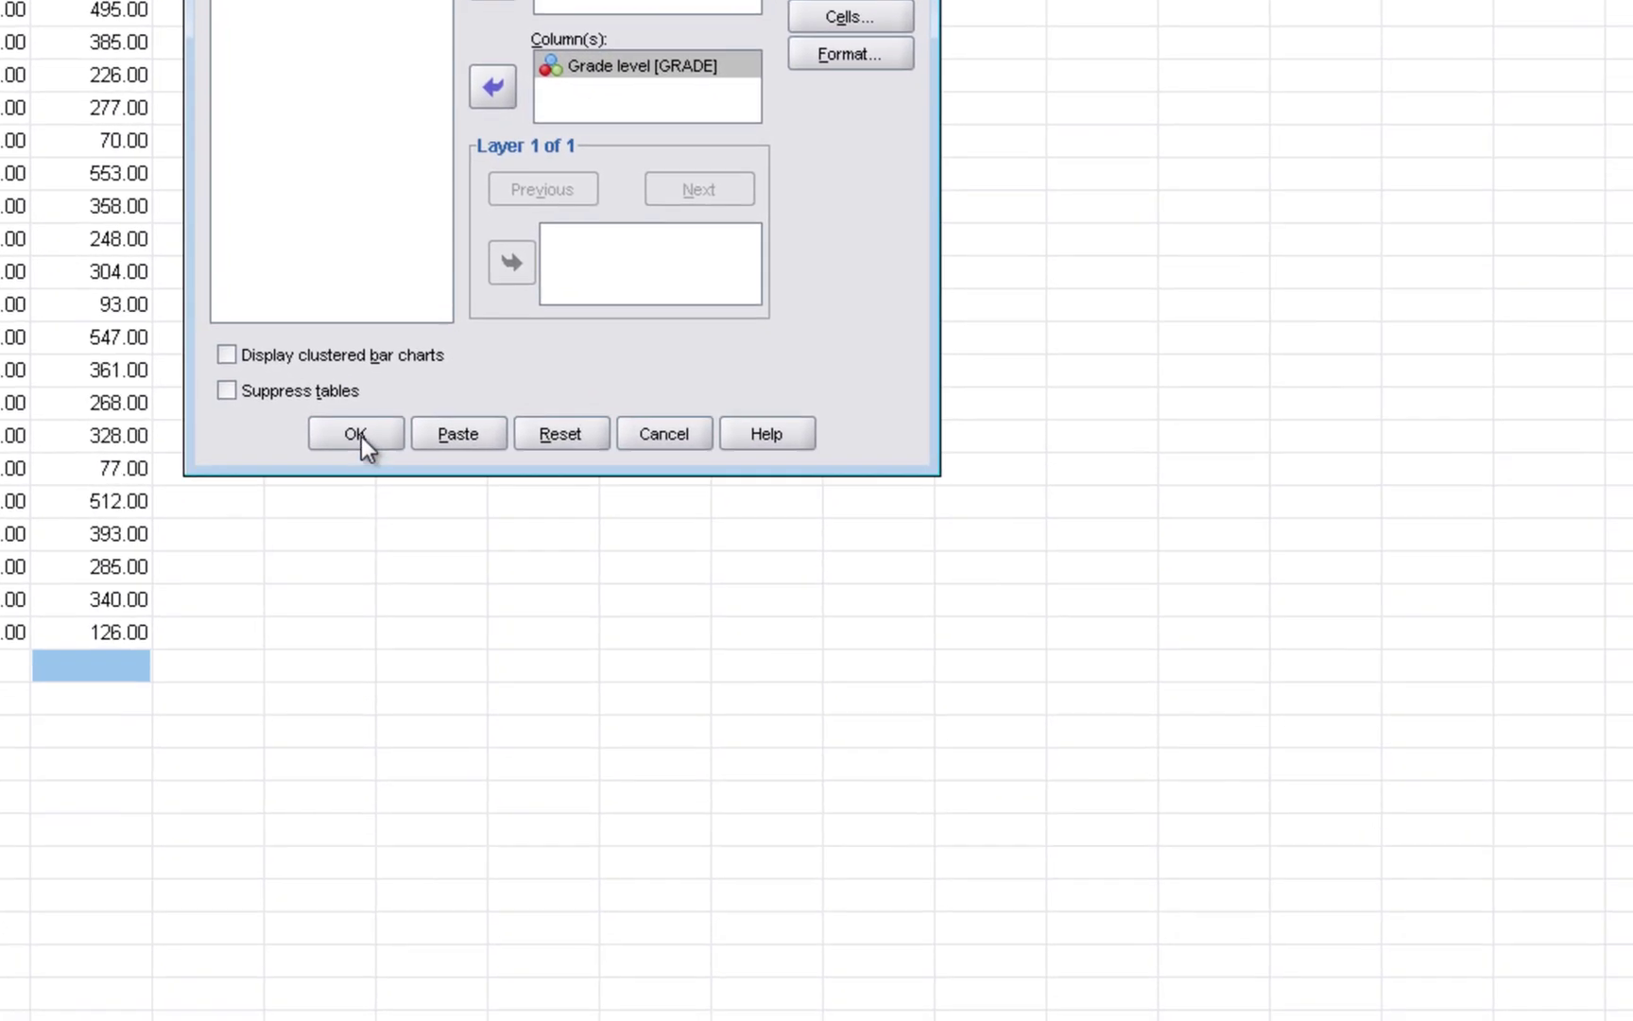
pyautogui.click(606, 693)
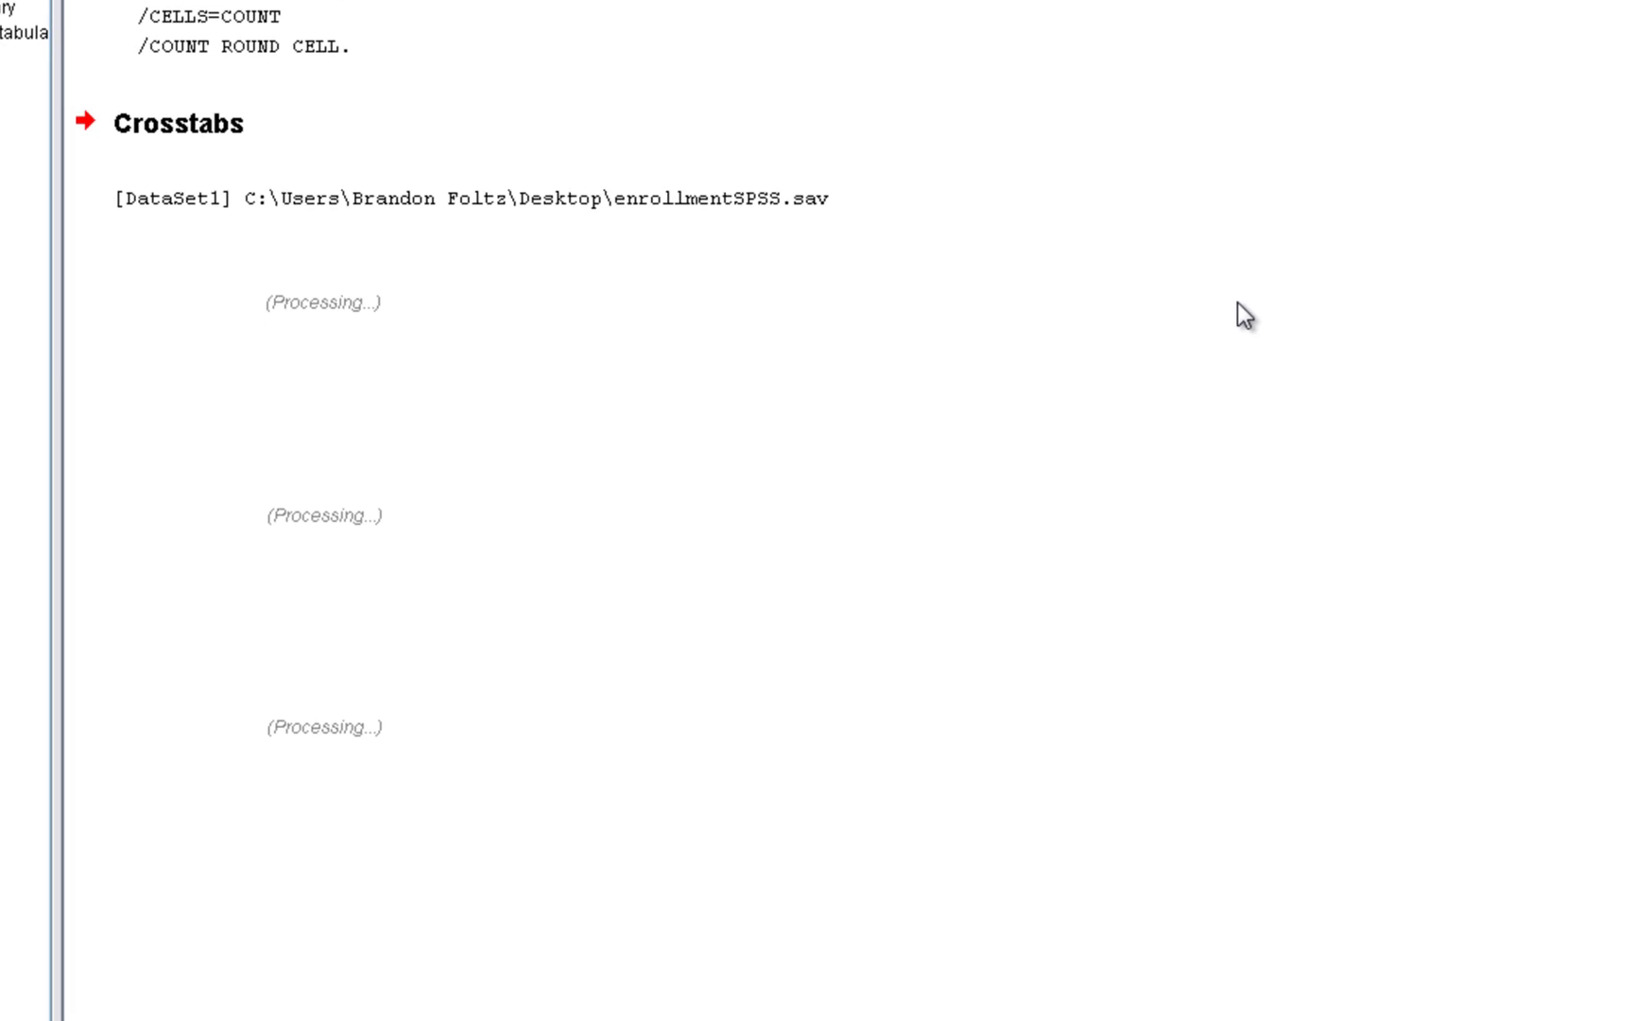